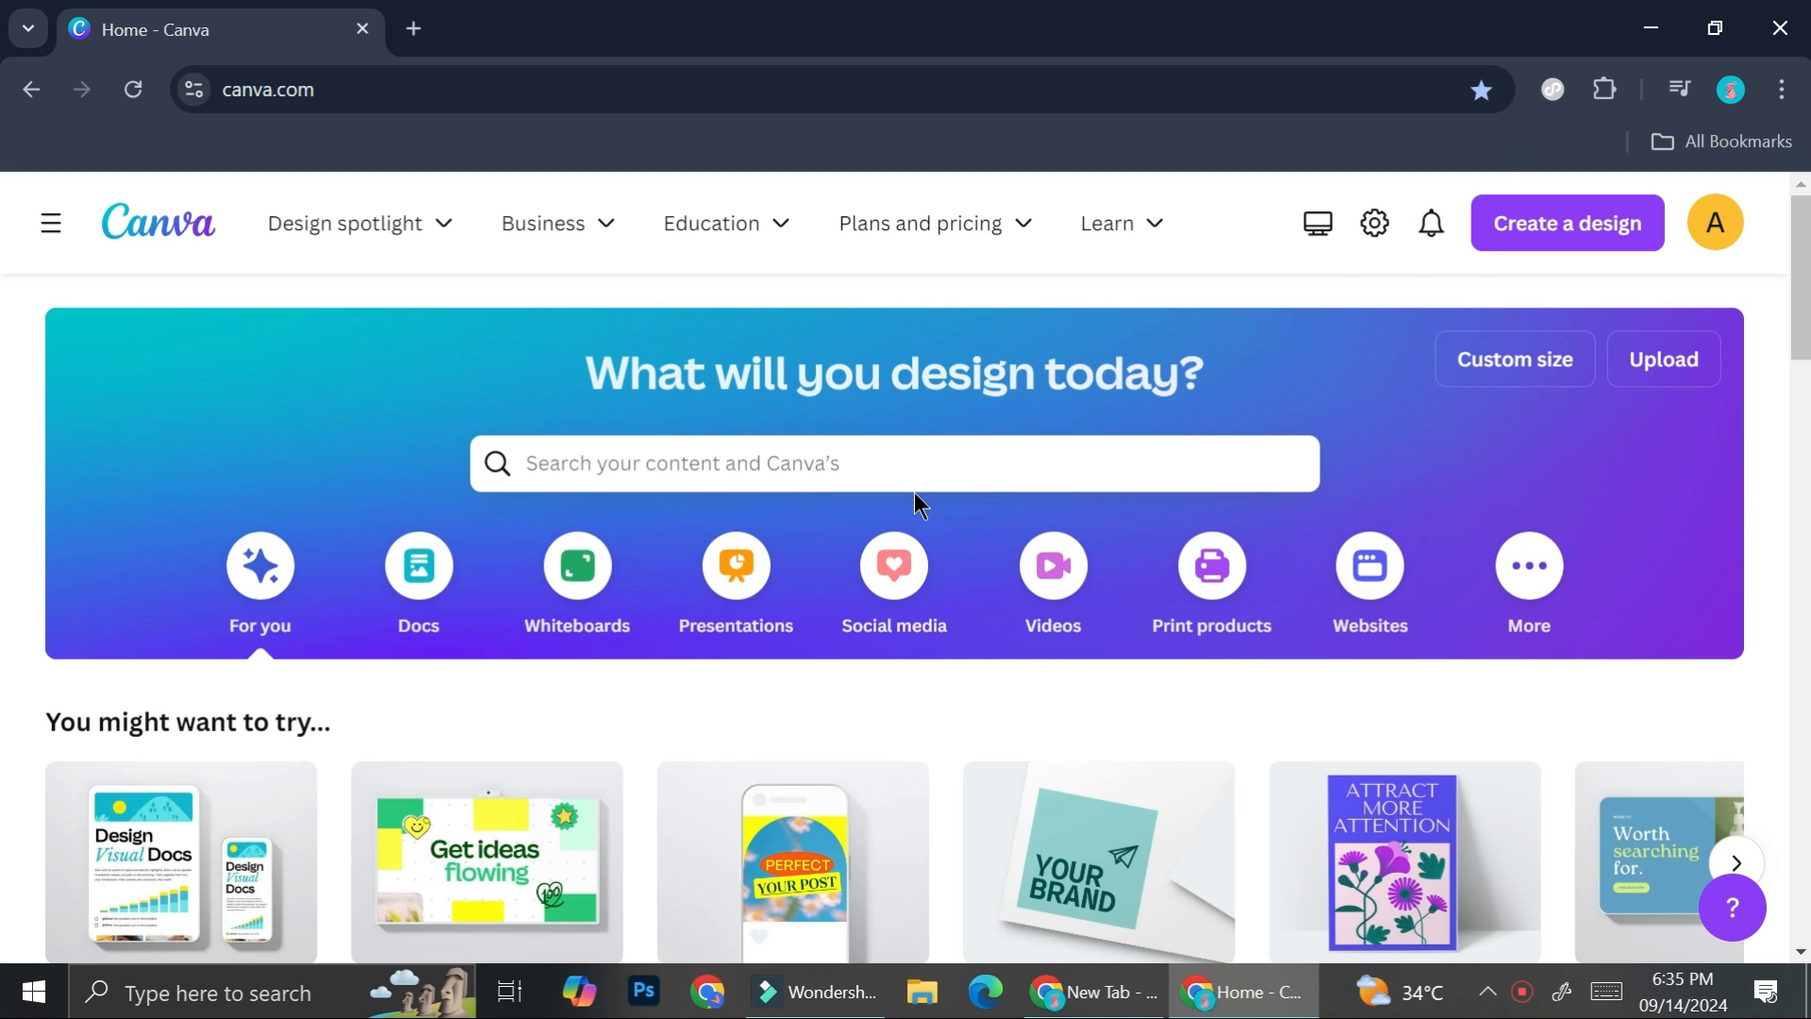
# - Create a new Instagram Post (Square) design at 1080 × 1080 px
pyautogui.click(1497, 234)
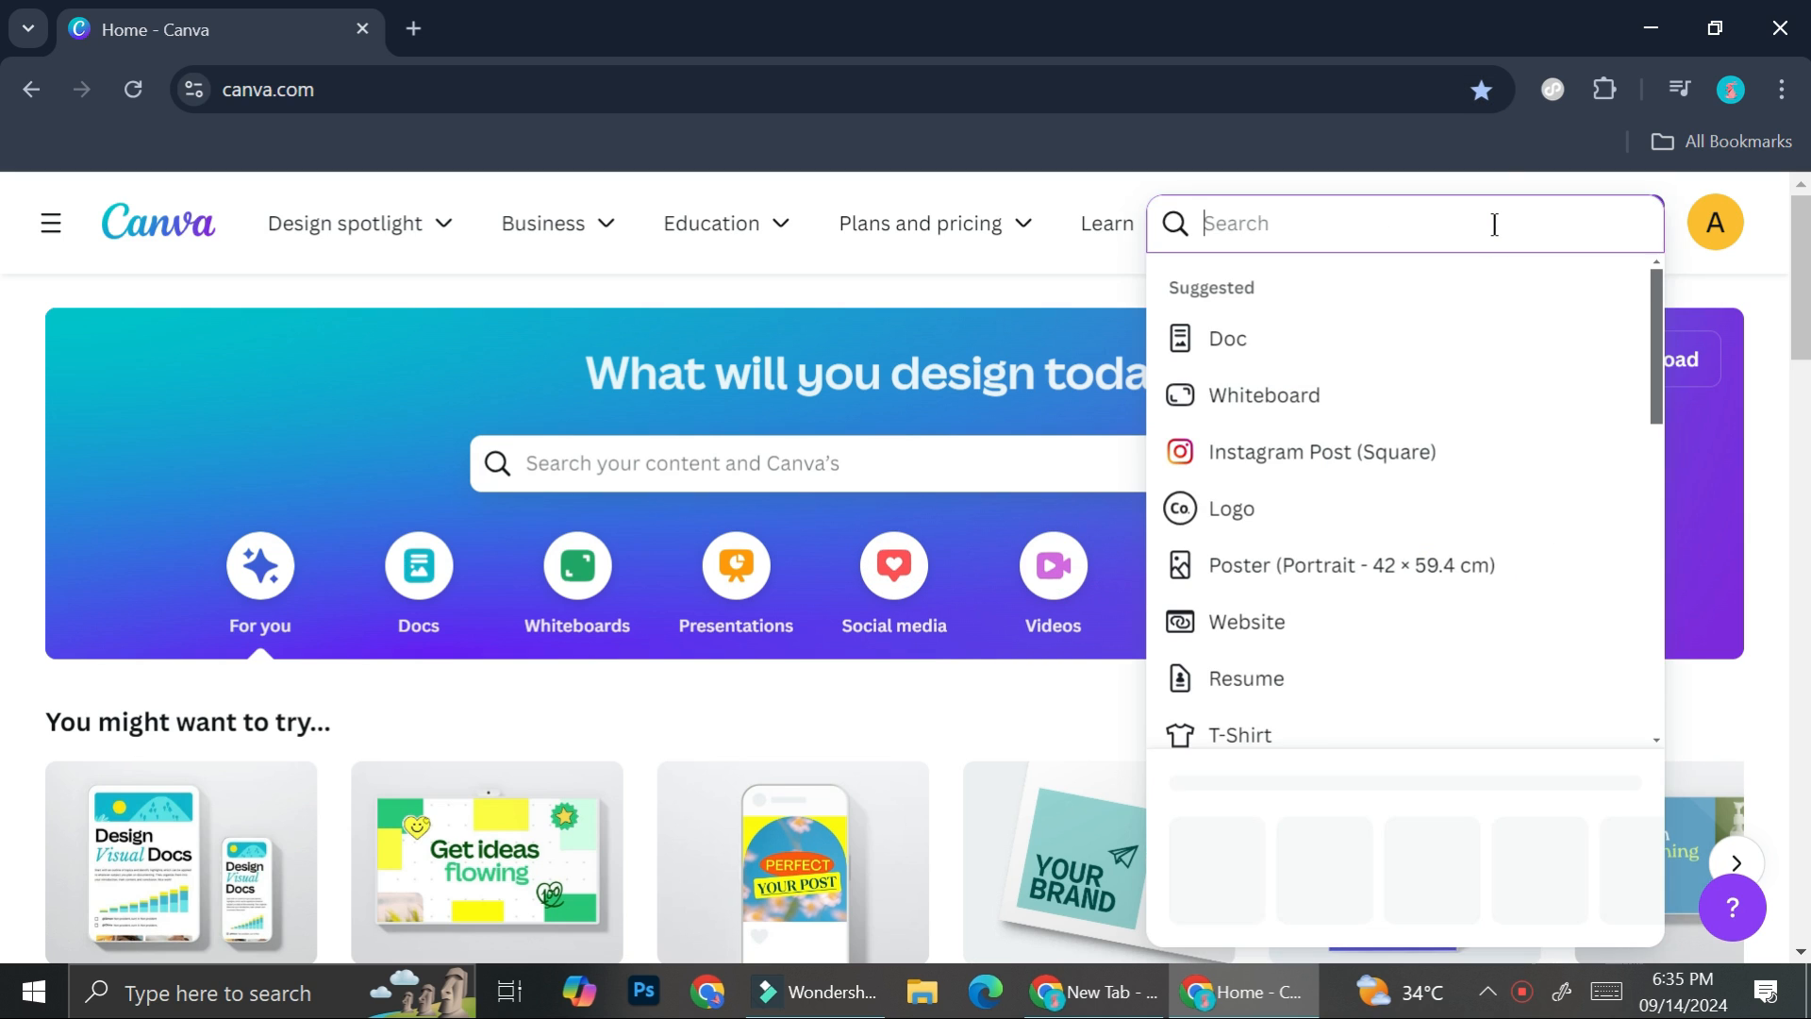
pyautogui.click(1266, 469)
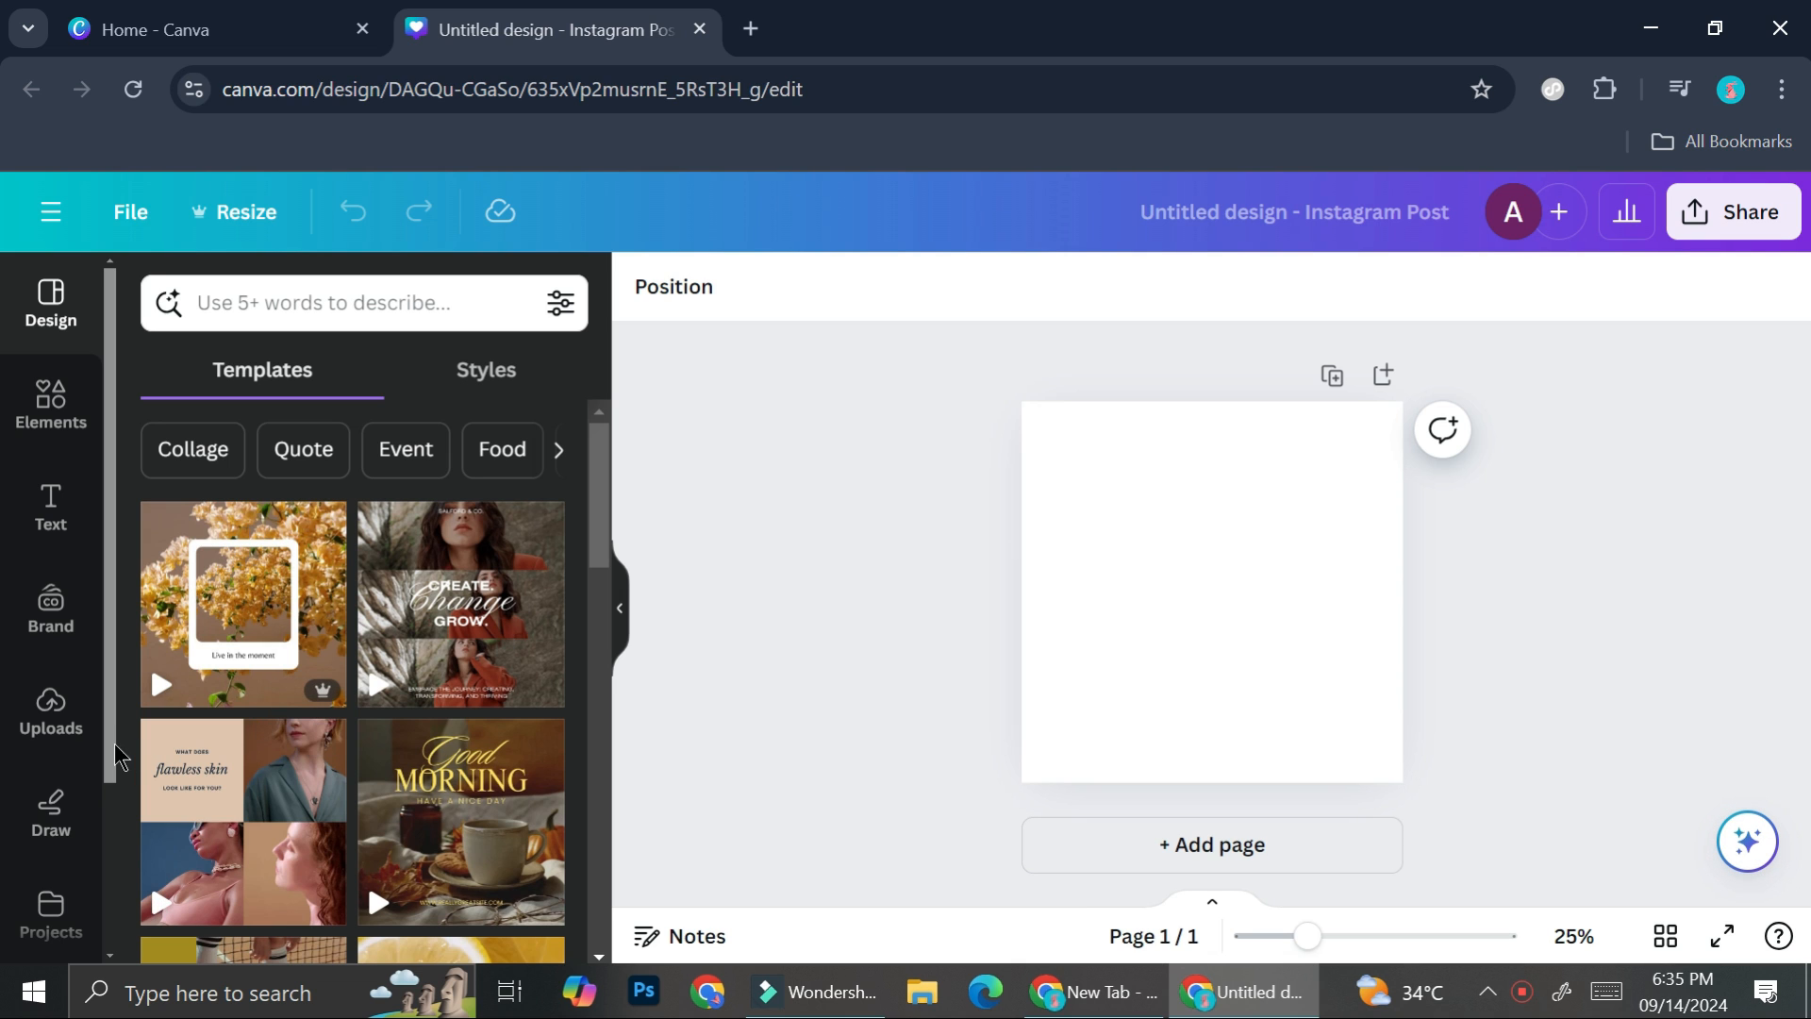
pyautogui.click(43, 723)
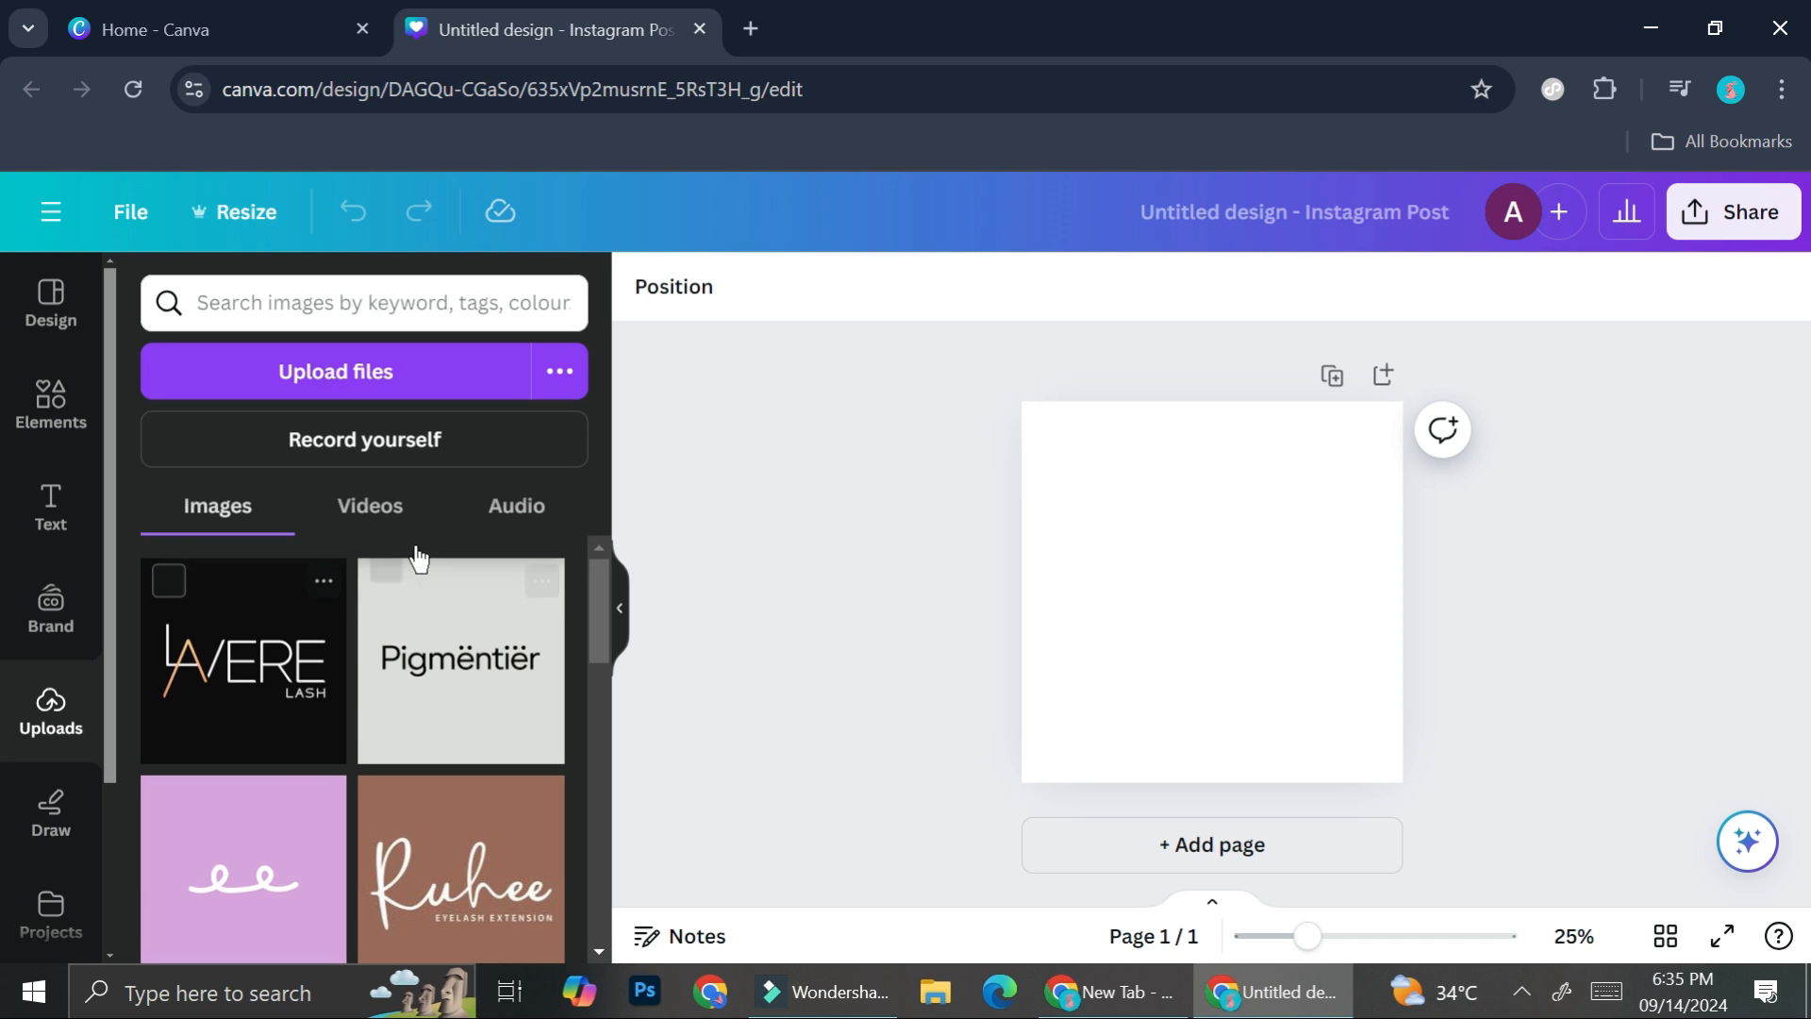
pyautogui.click(368, 377)
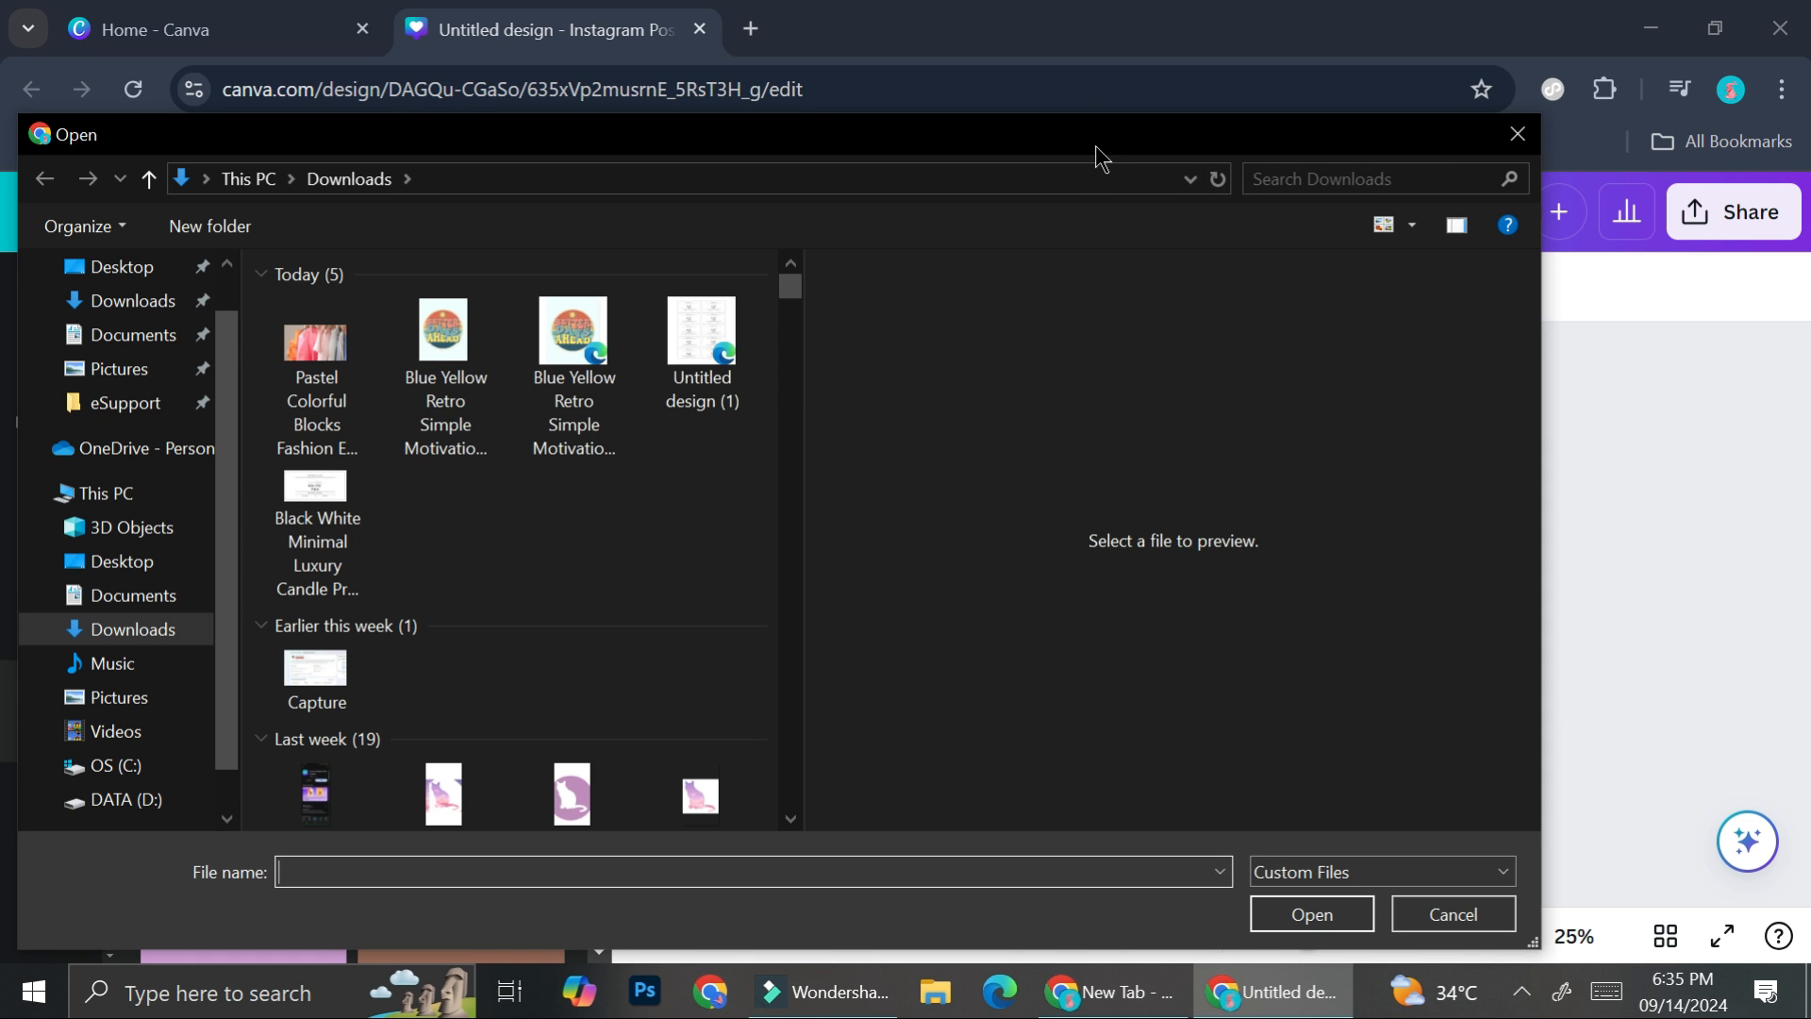
pyautogui.click(1516, 130)
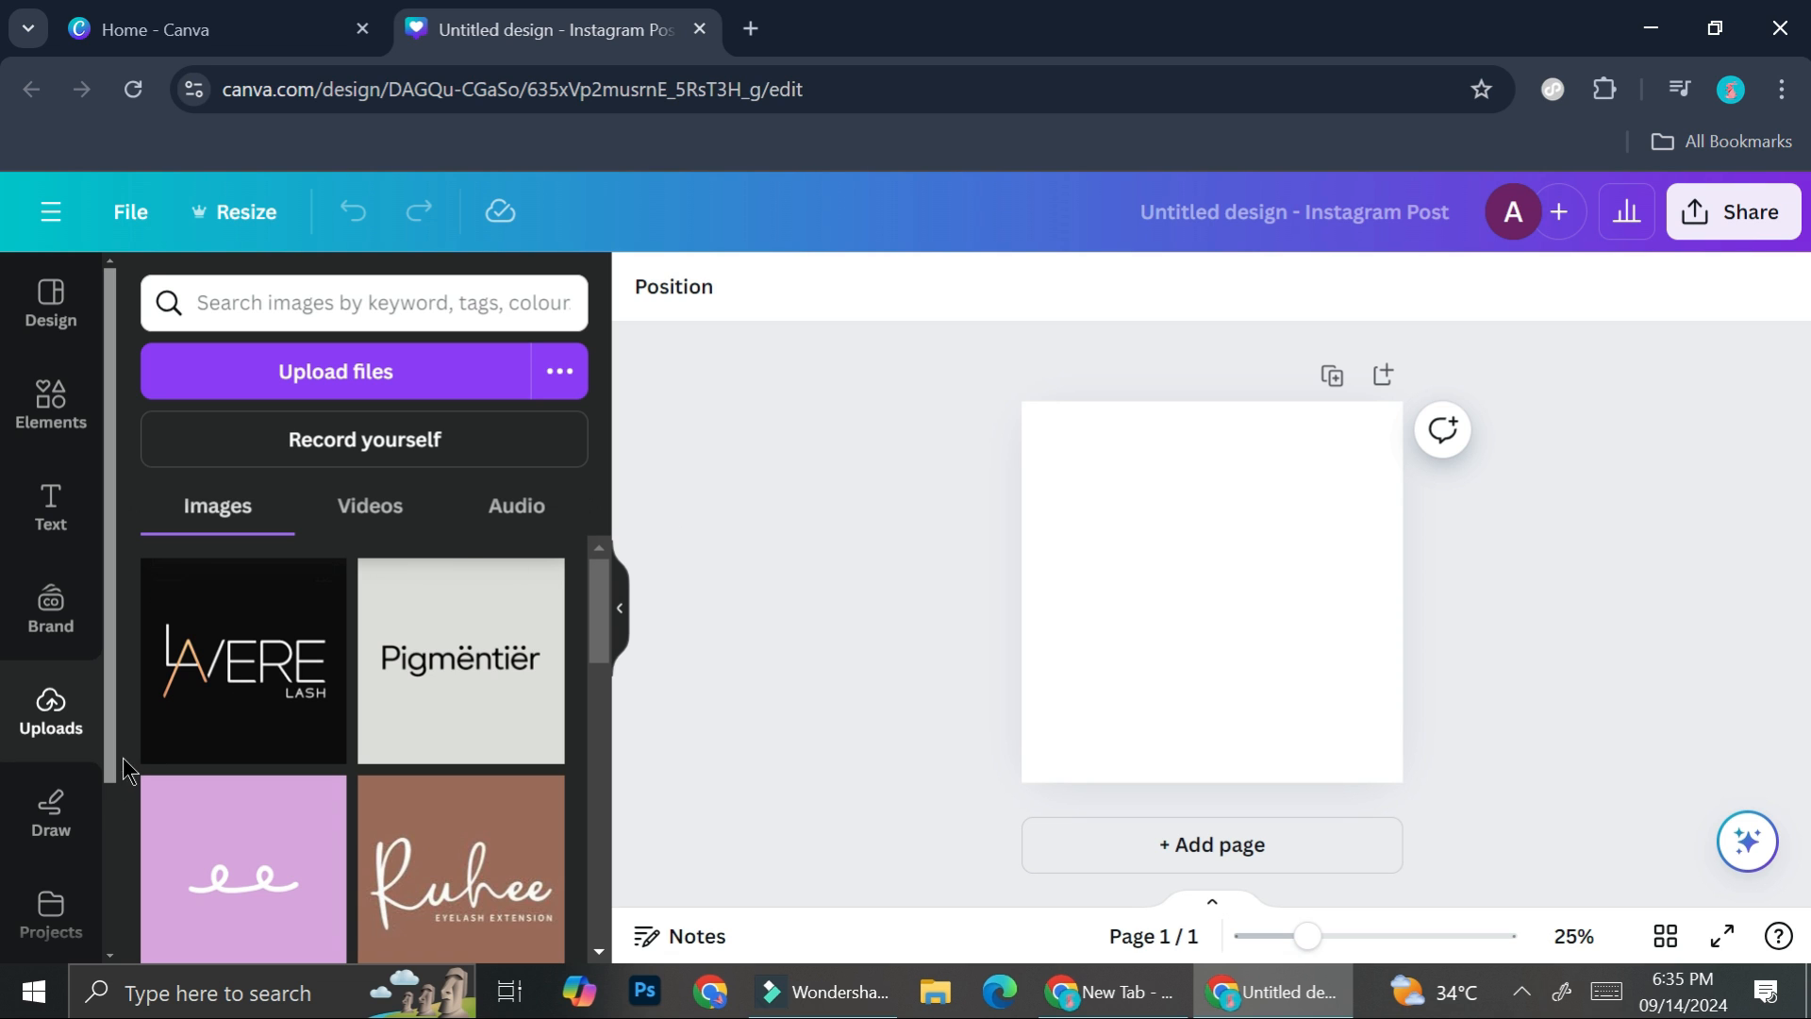
# - Search the elements library for "profile picture" and limit the results to photos
pyautogui.click(53, 405)
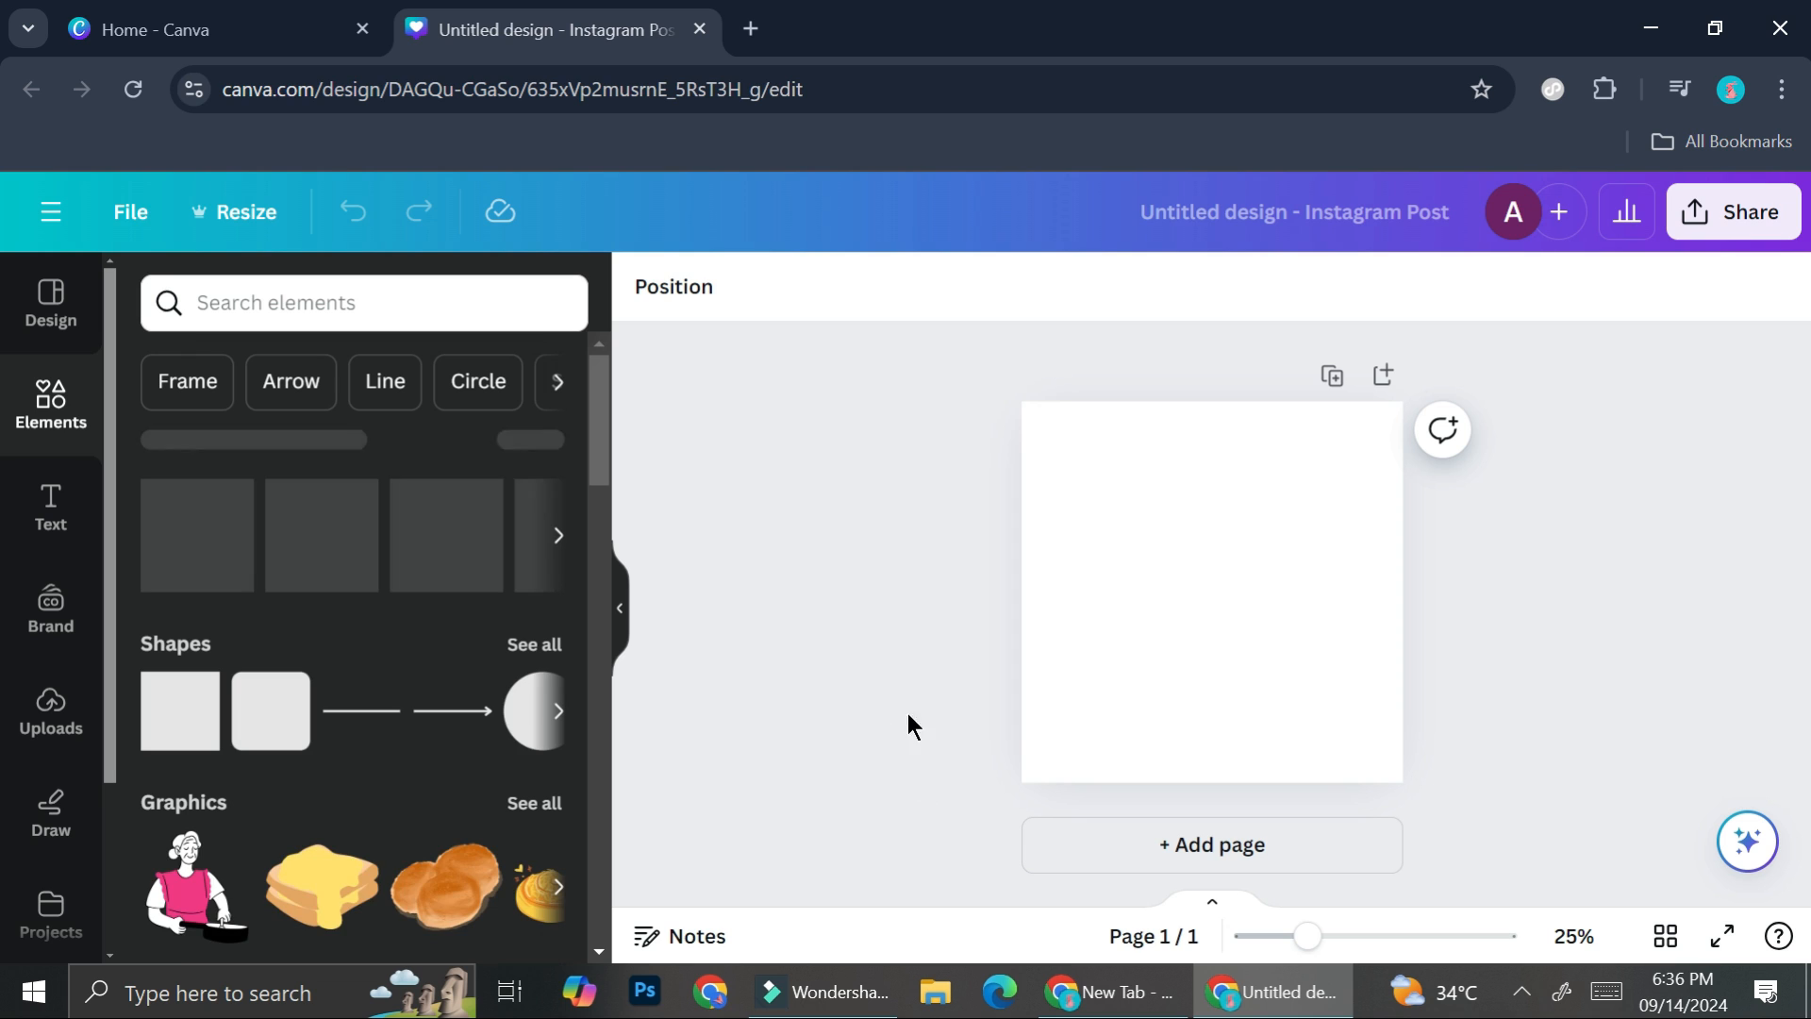
pyautogui.click(431, 318)
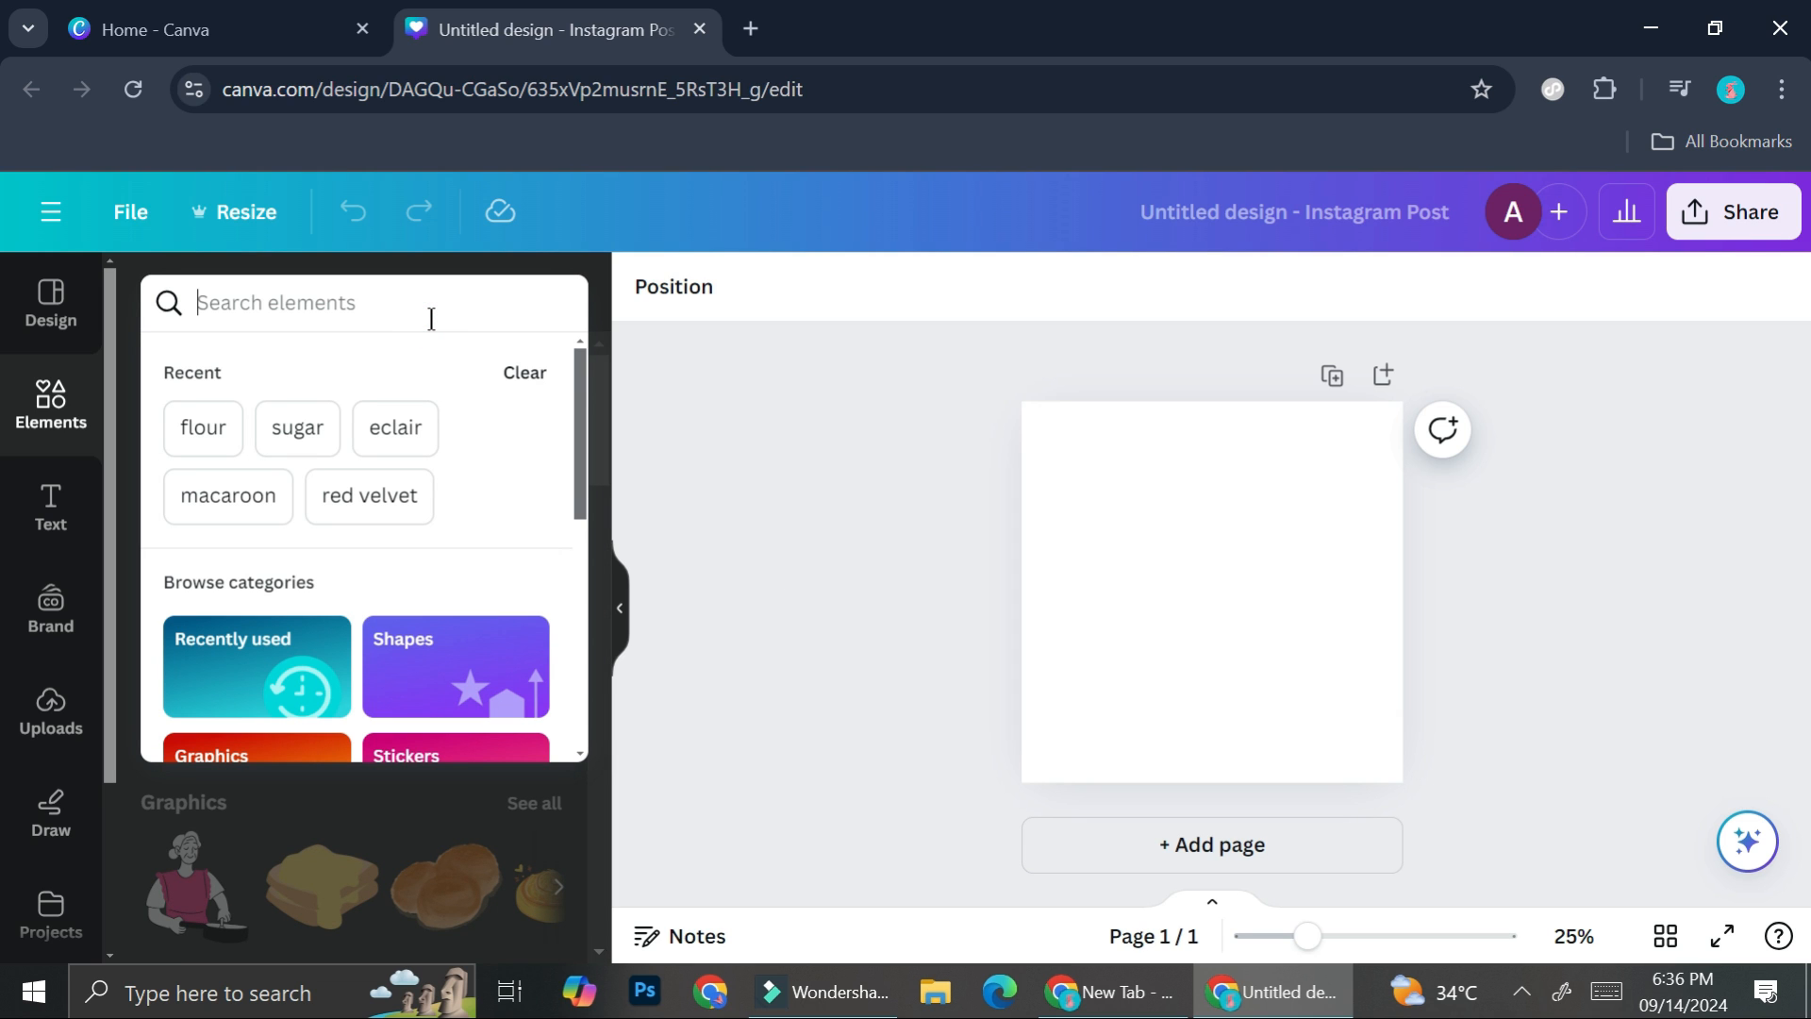
pyautogui.write('p')
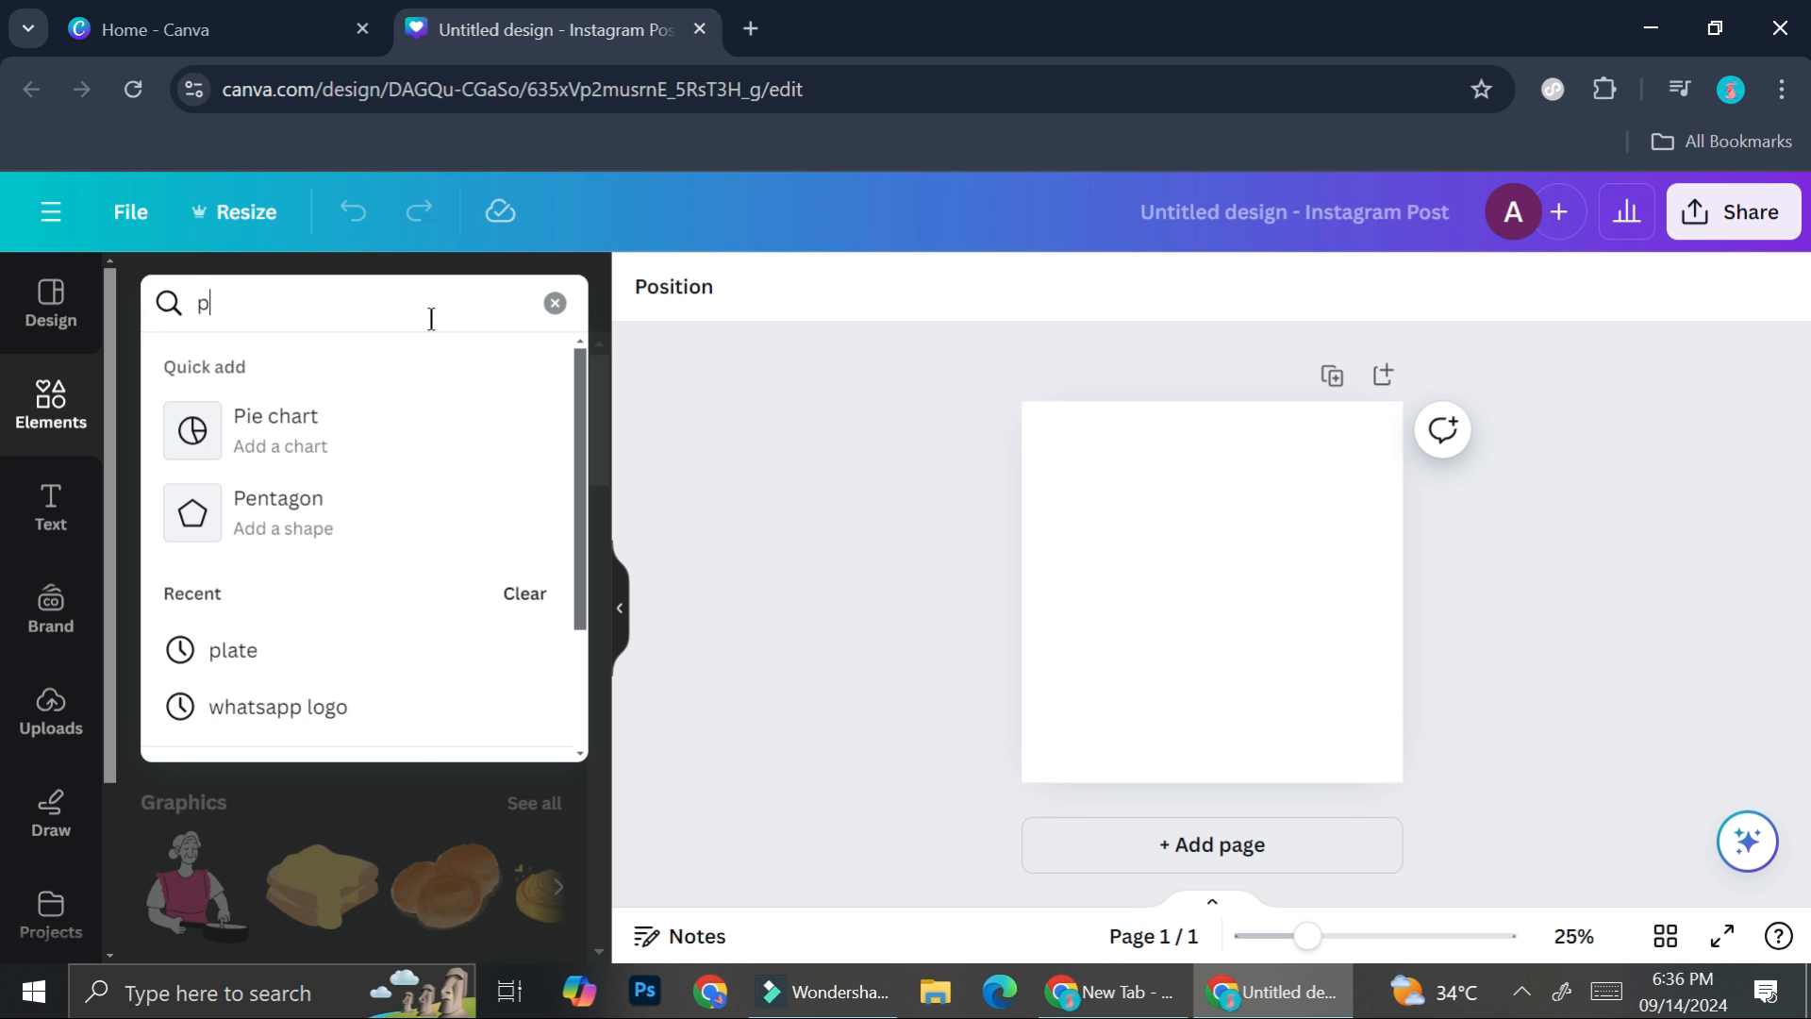
pyautogui.write('rifi')
pyautogui.press('BackSpace')
pyautogui.press('BackSpace')
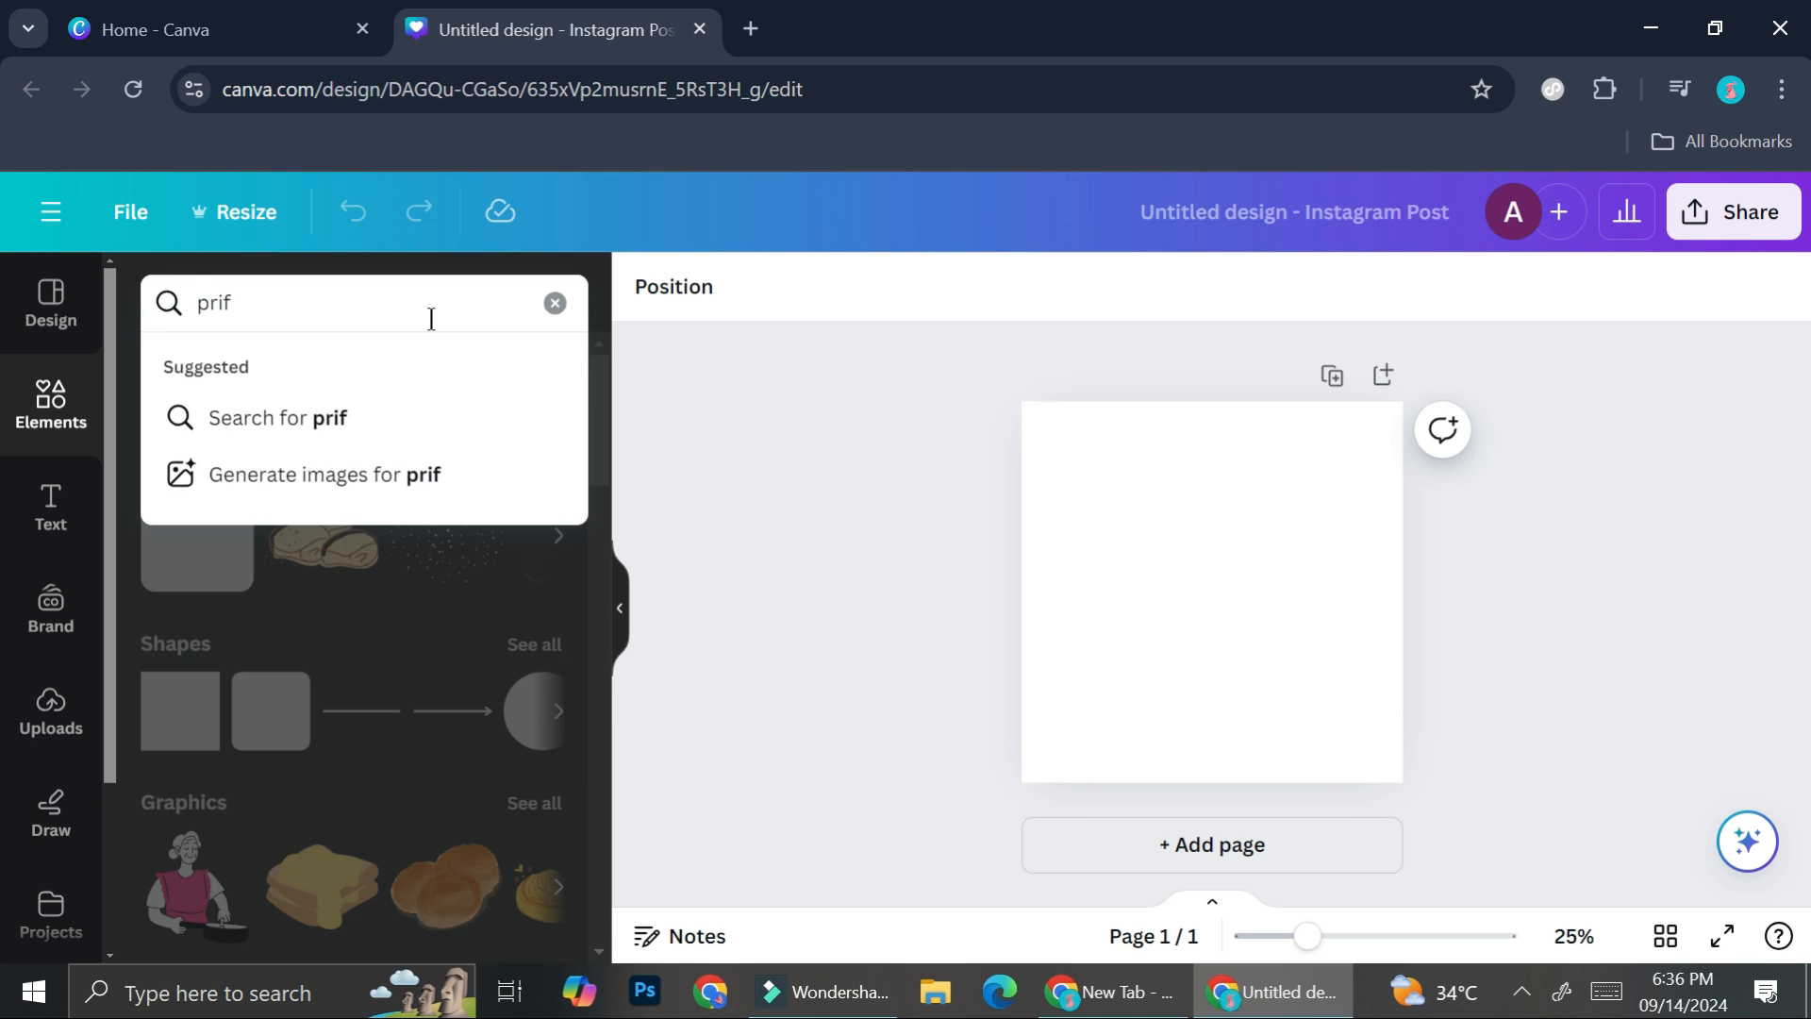
pyautogui.write('of')
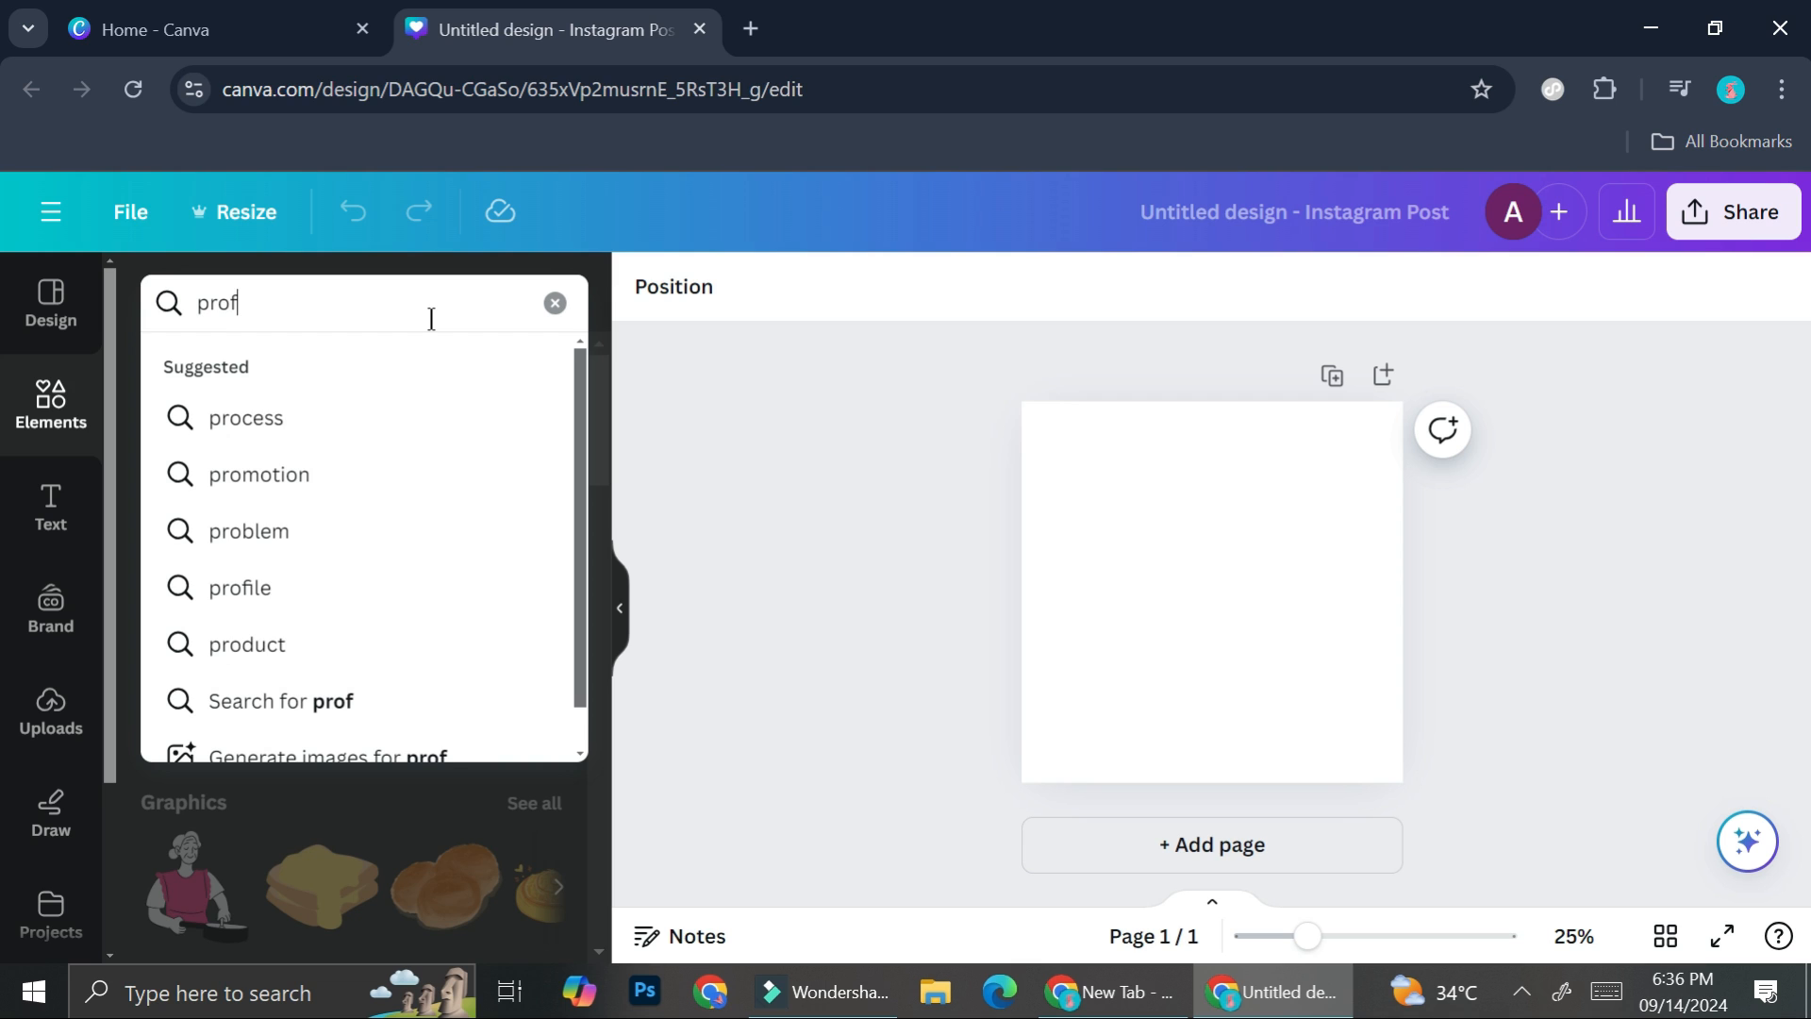
pyautogui.write('ile pic')
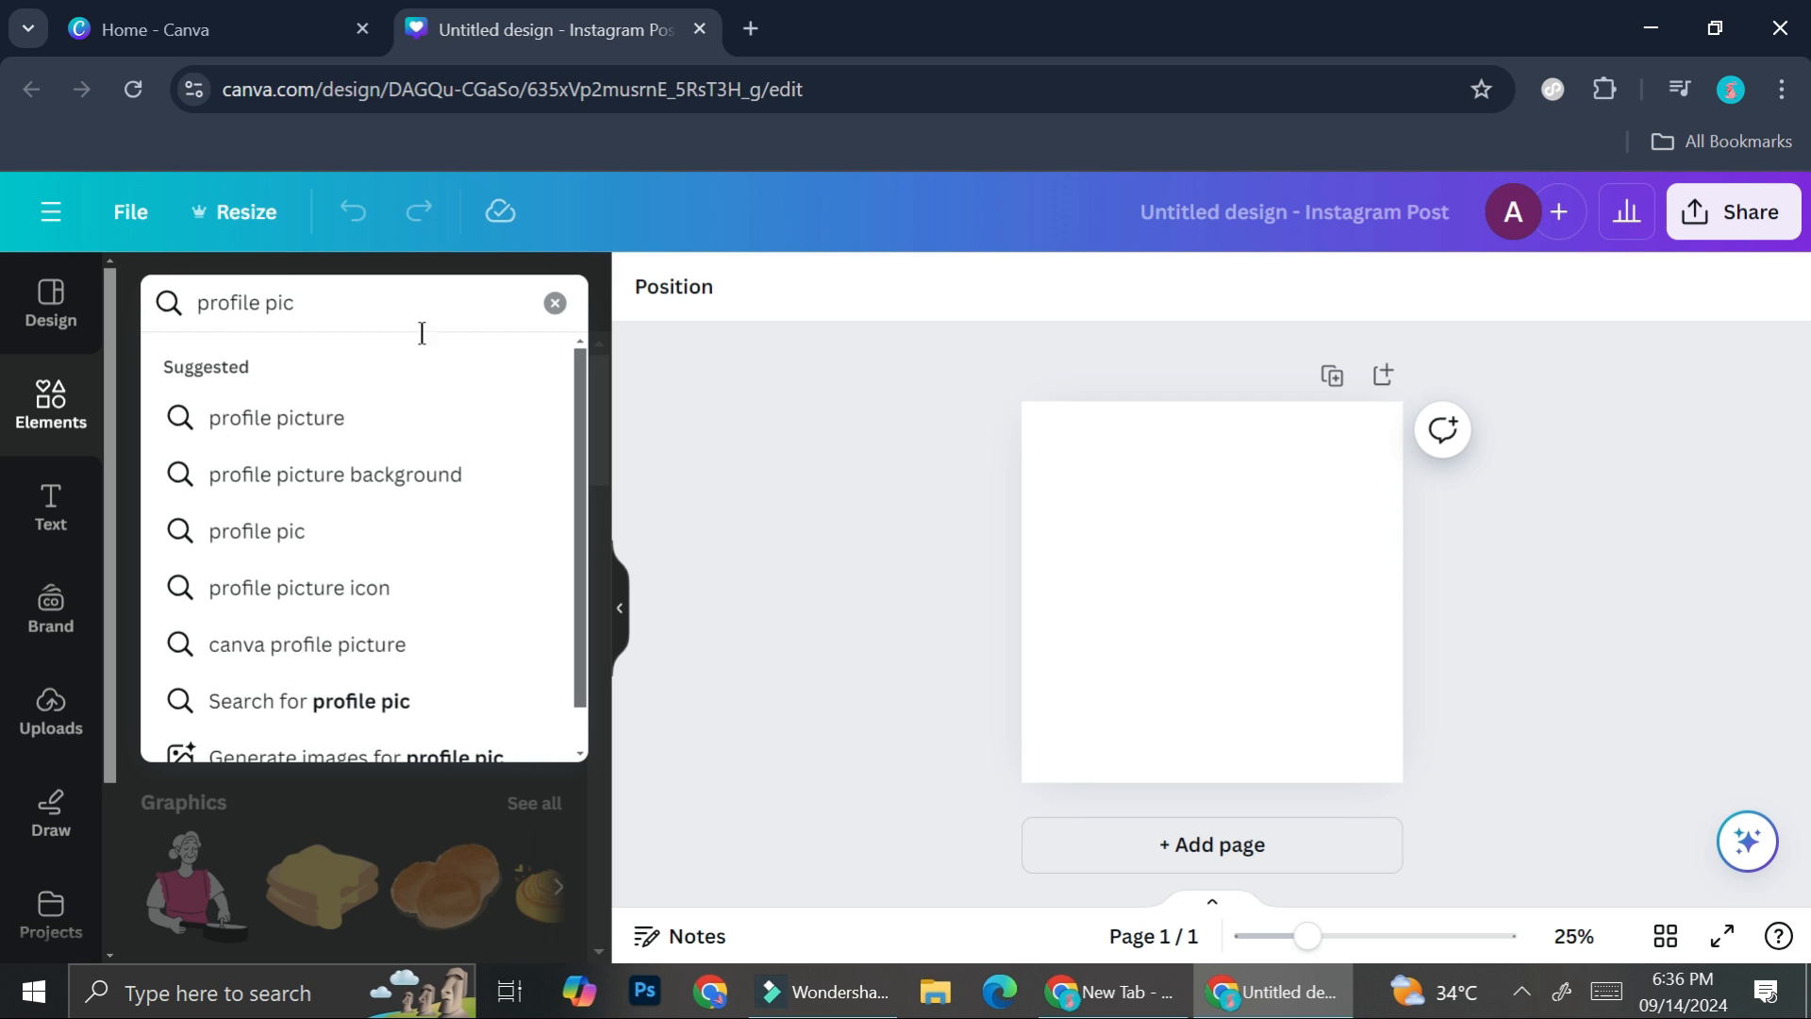
pyautogui.click(353, 415)
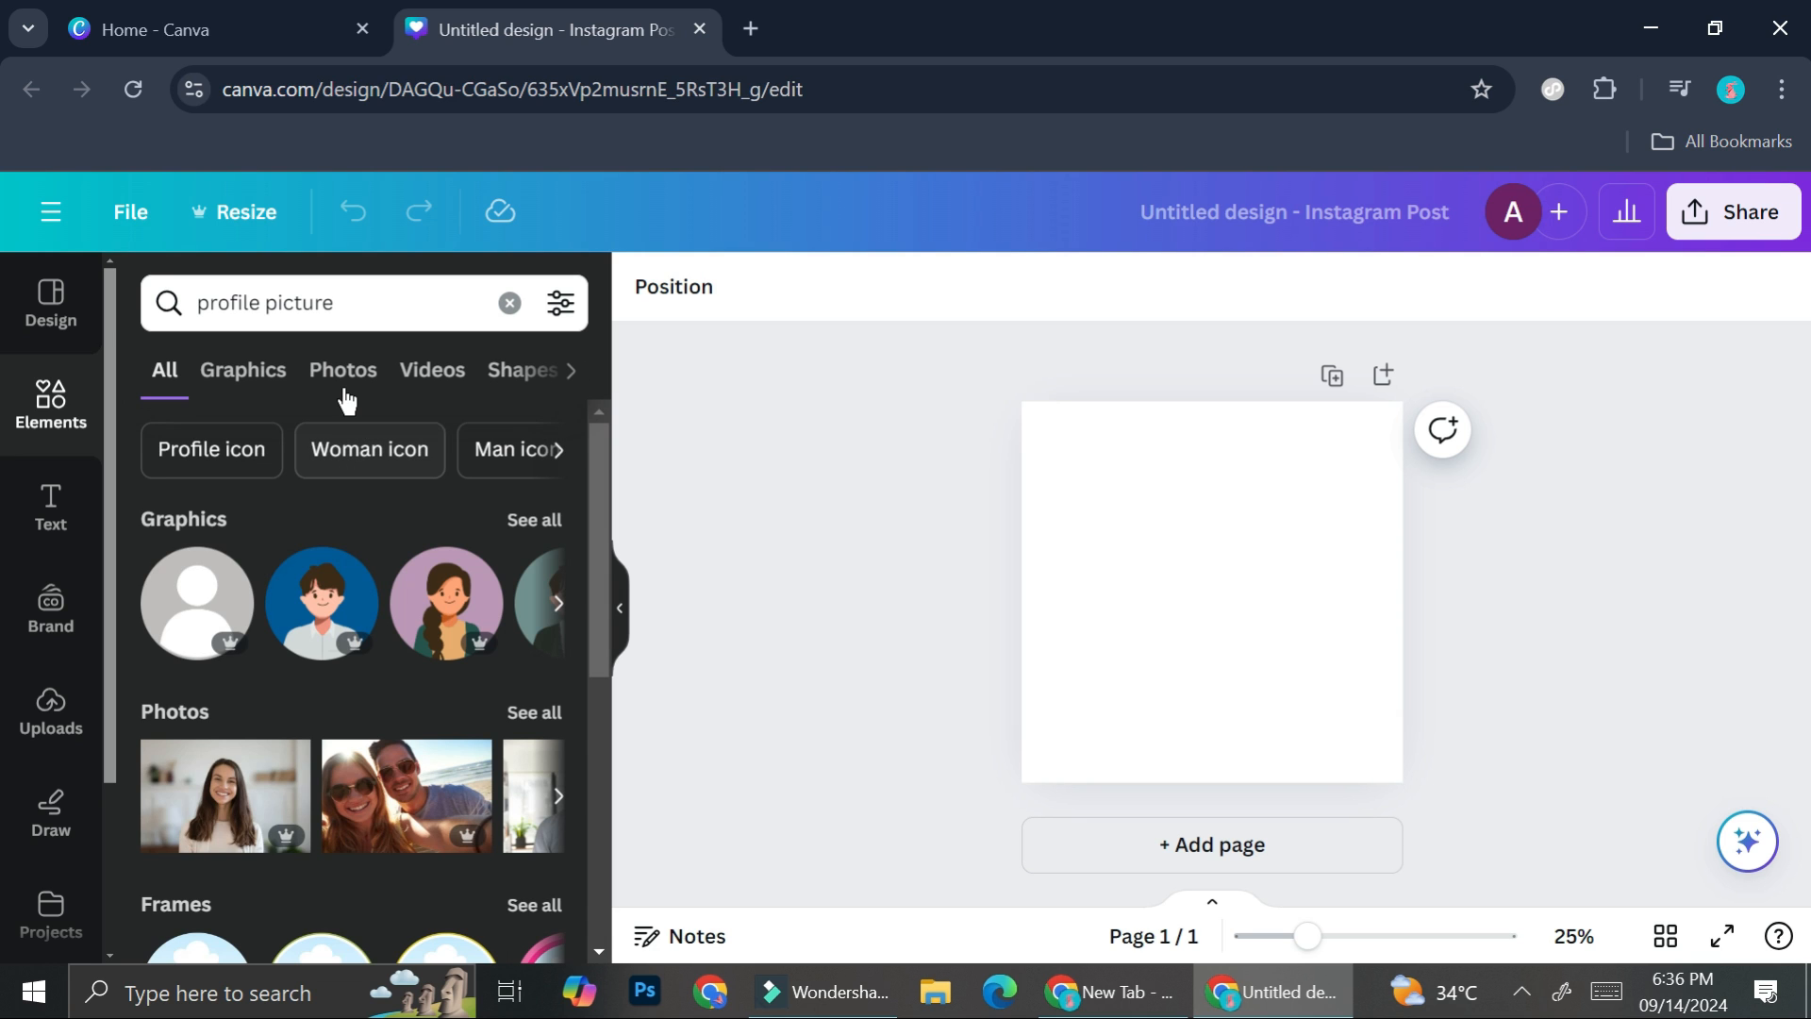
pyautogui.click(343, 390)
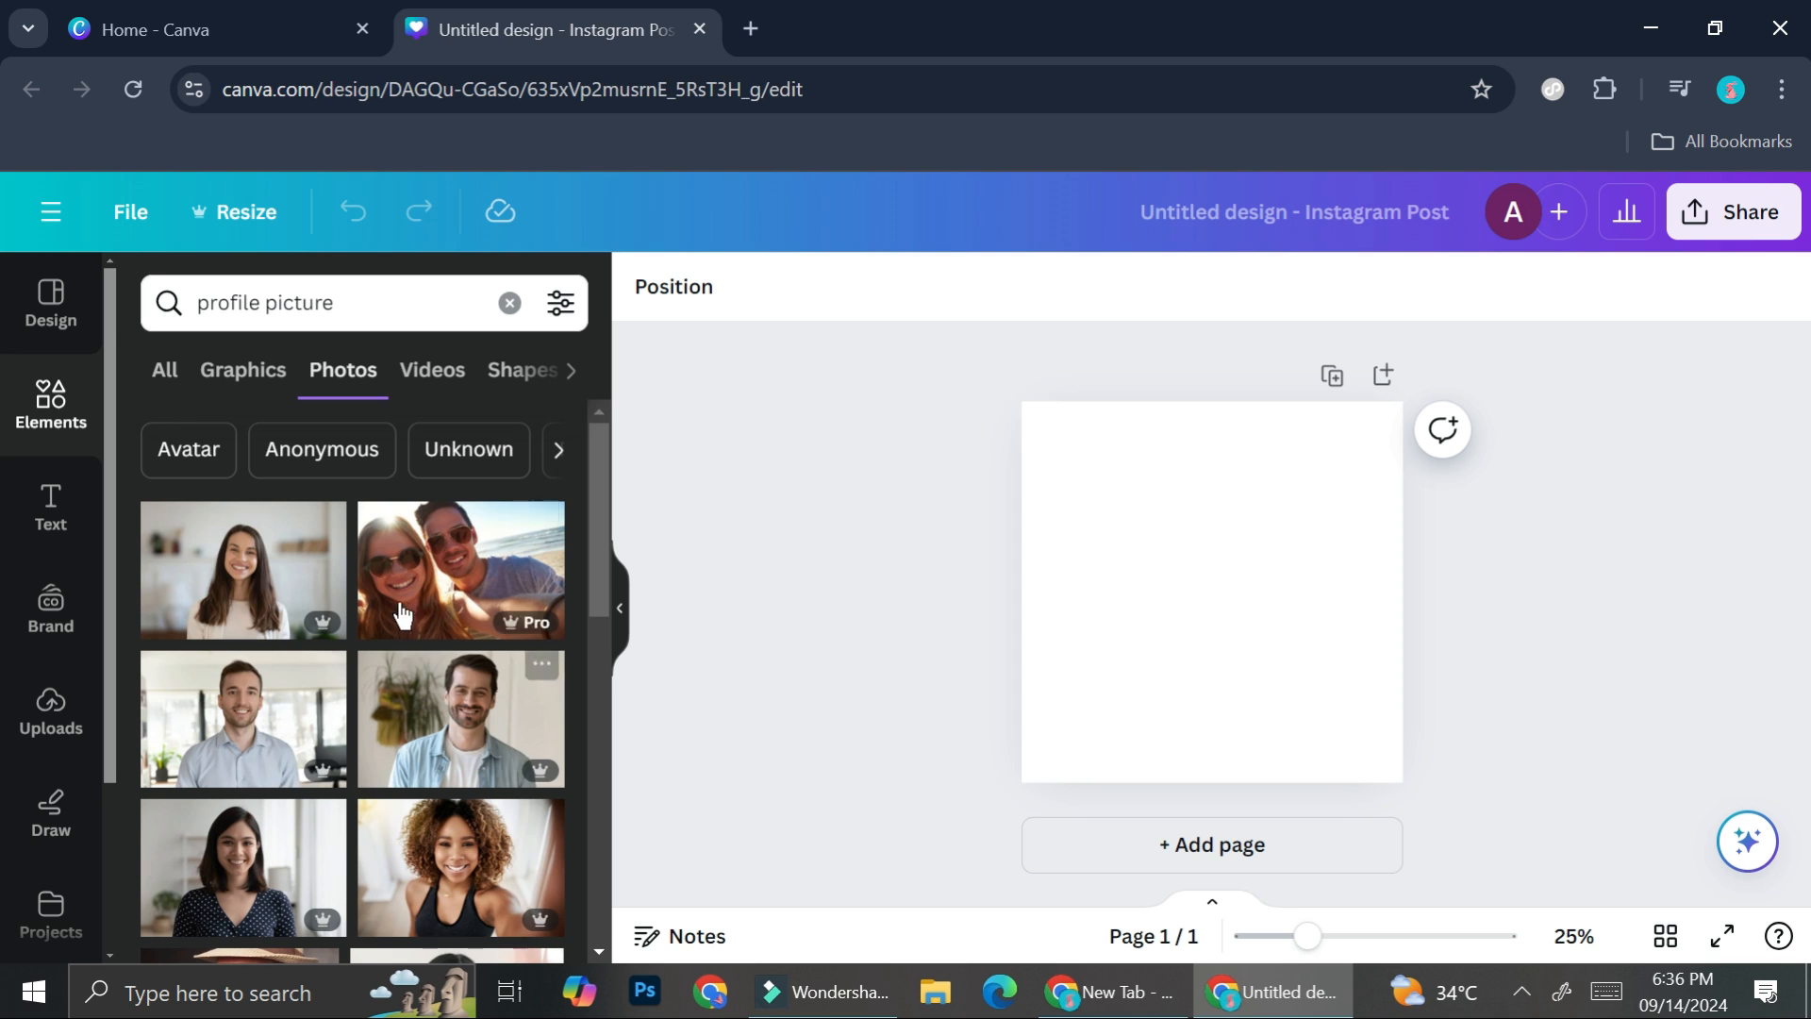
# - Add the photo of the smiling long-haired woman in a white top and enlarge it to fill the square page
pyautogui.scroll(-3, 410, 717)
pyautogui.scroll(3, 401, 742)
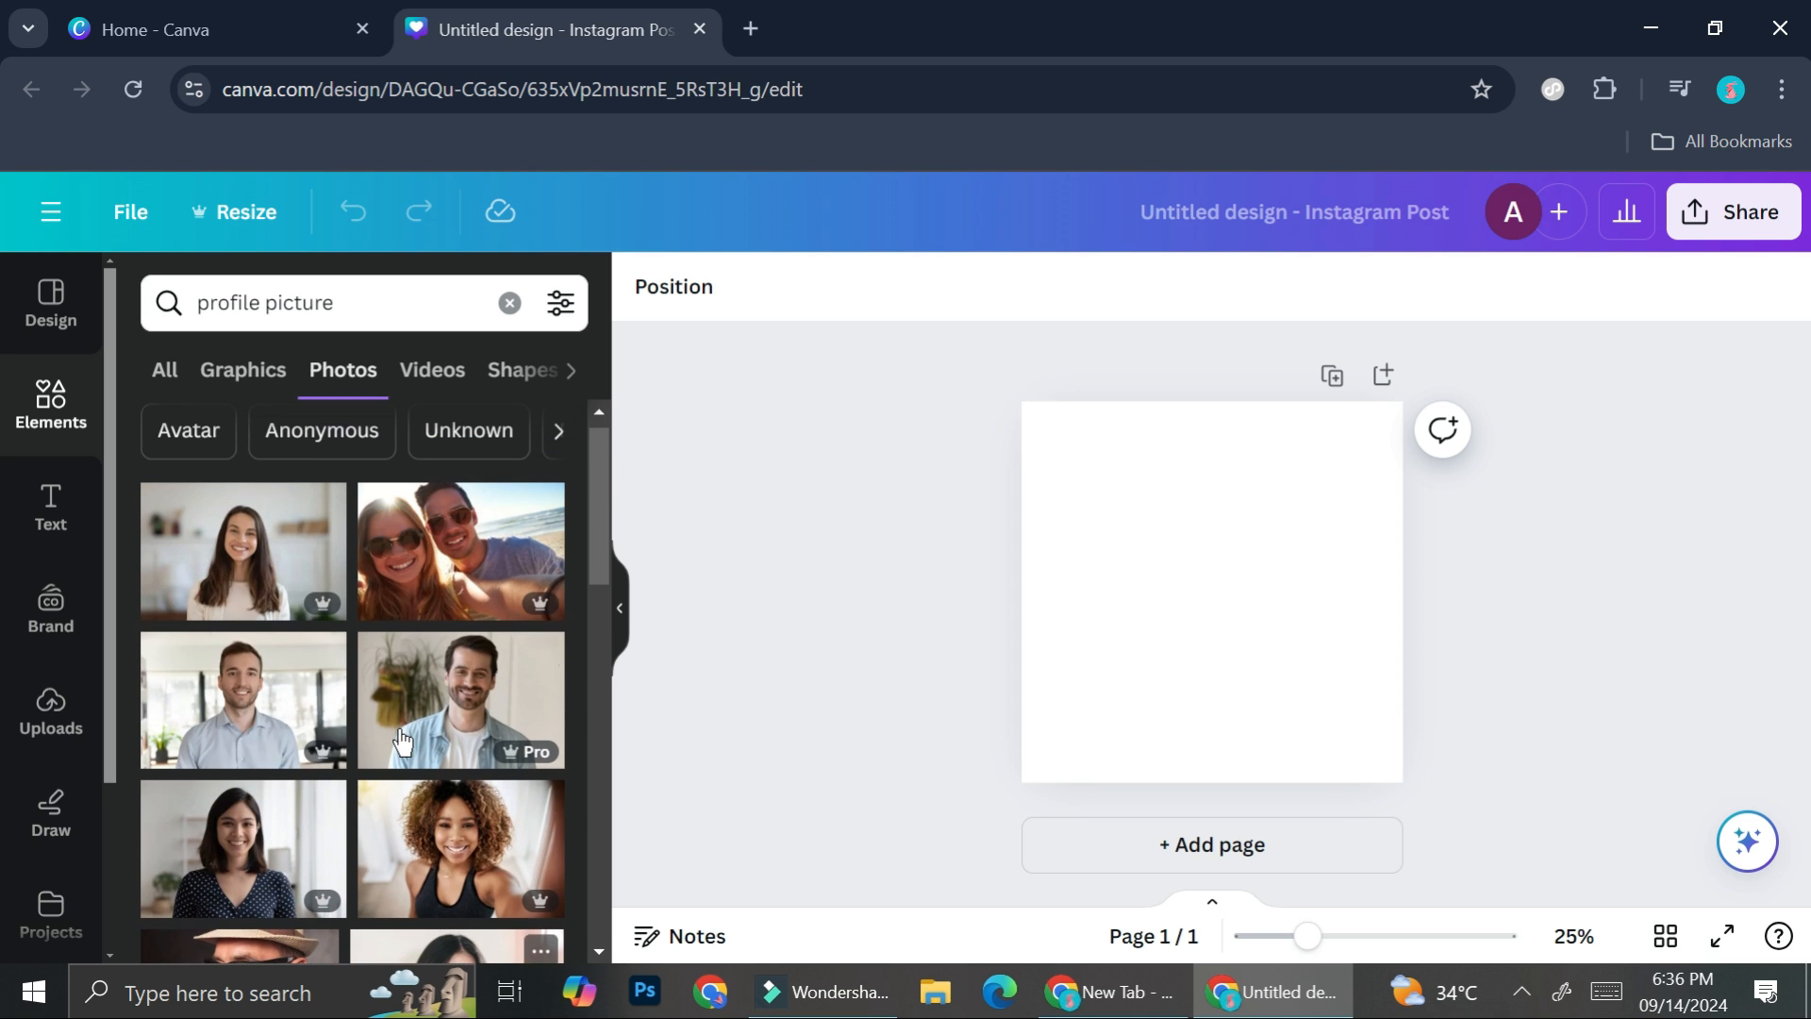
pyautogui.click(253, 554)
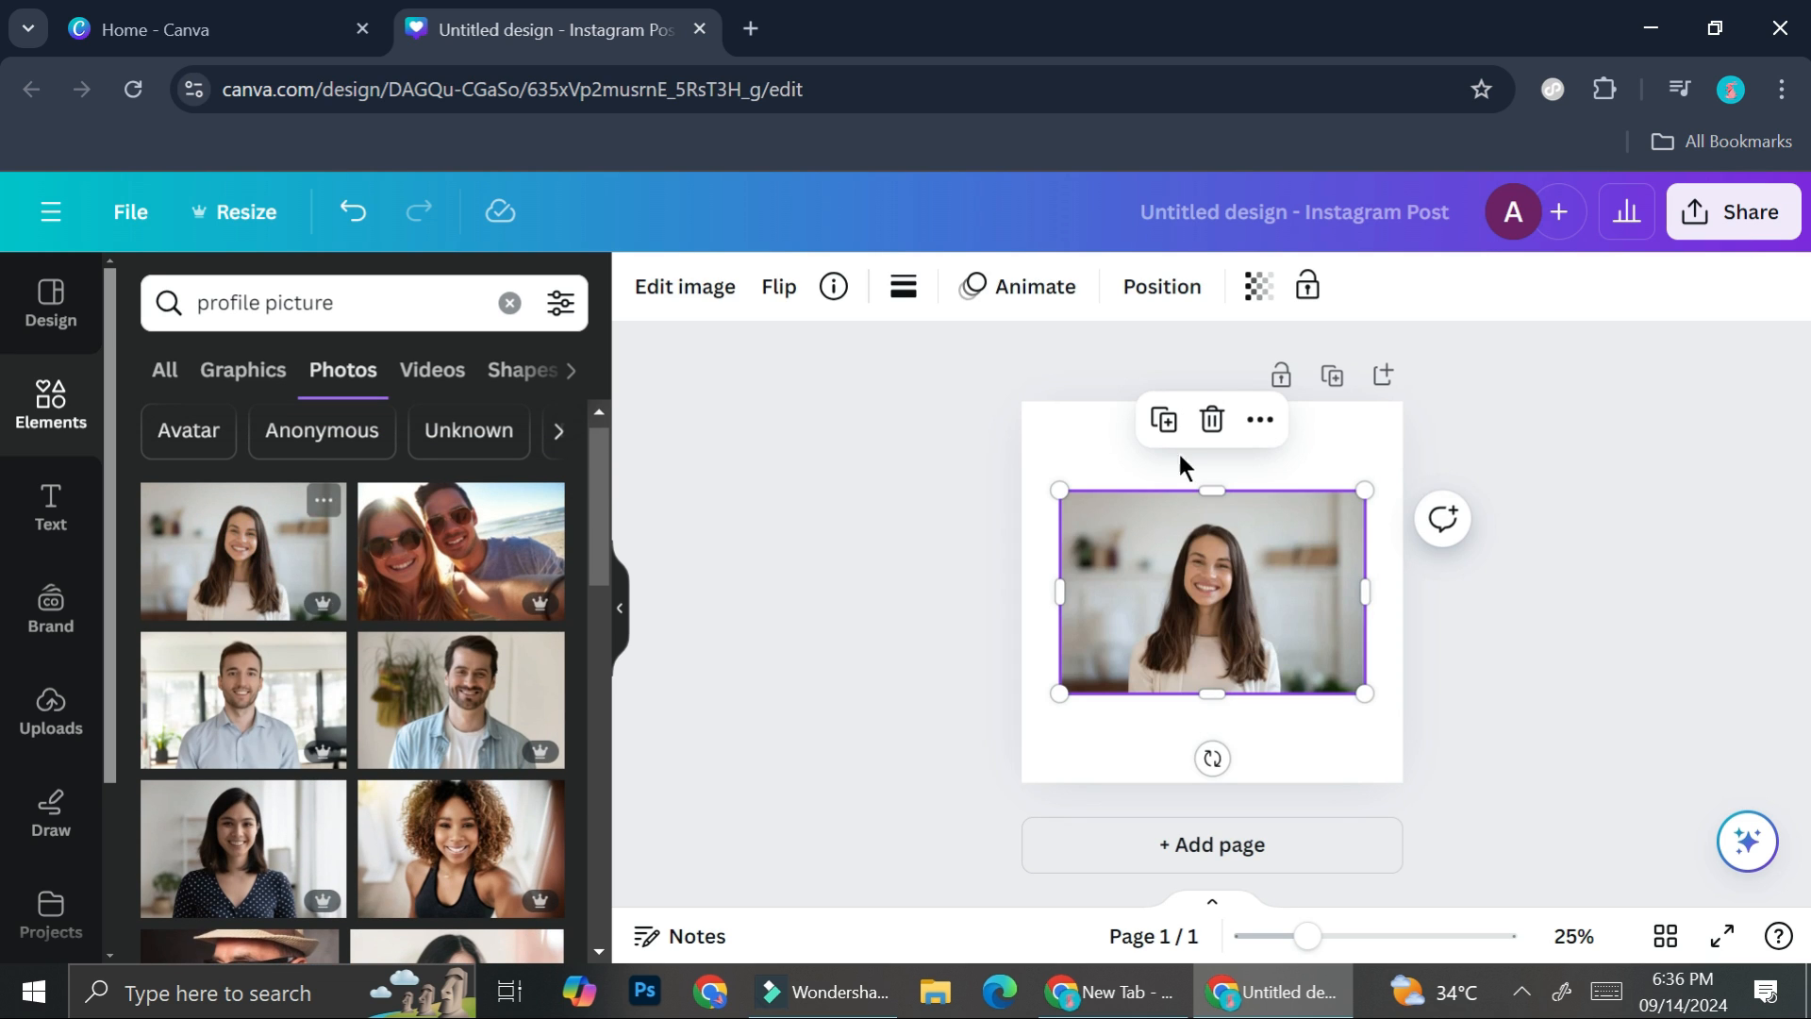
pyautogui.moveTo(1207, 613); pyautogui.dragTo(1136, 525)
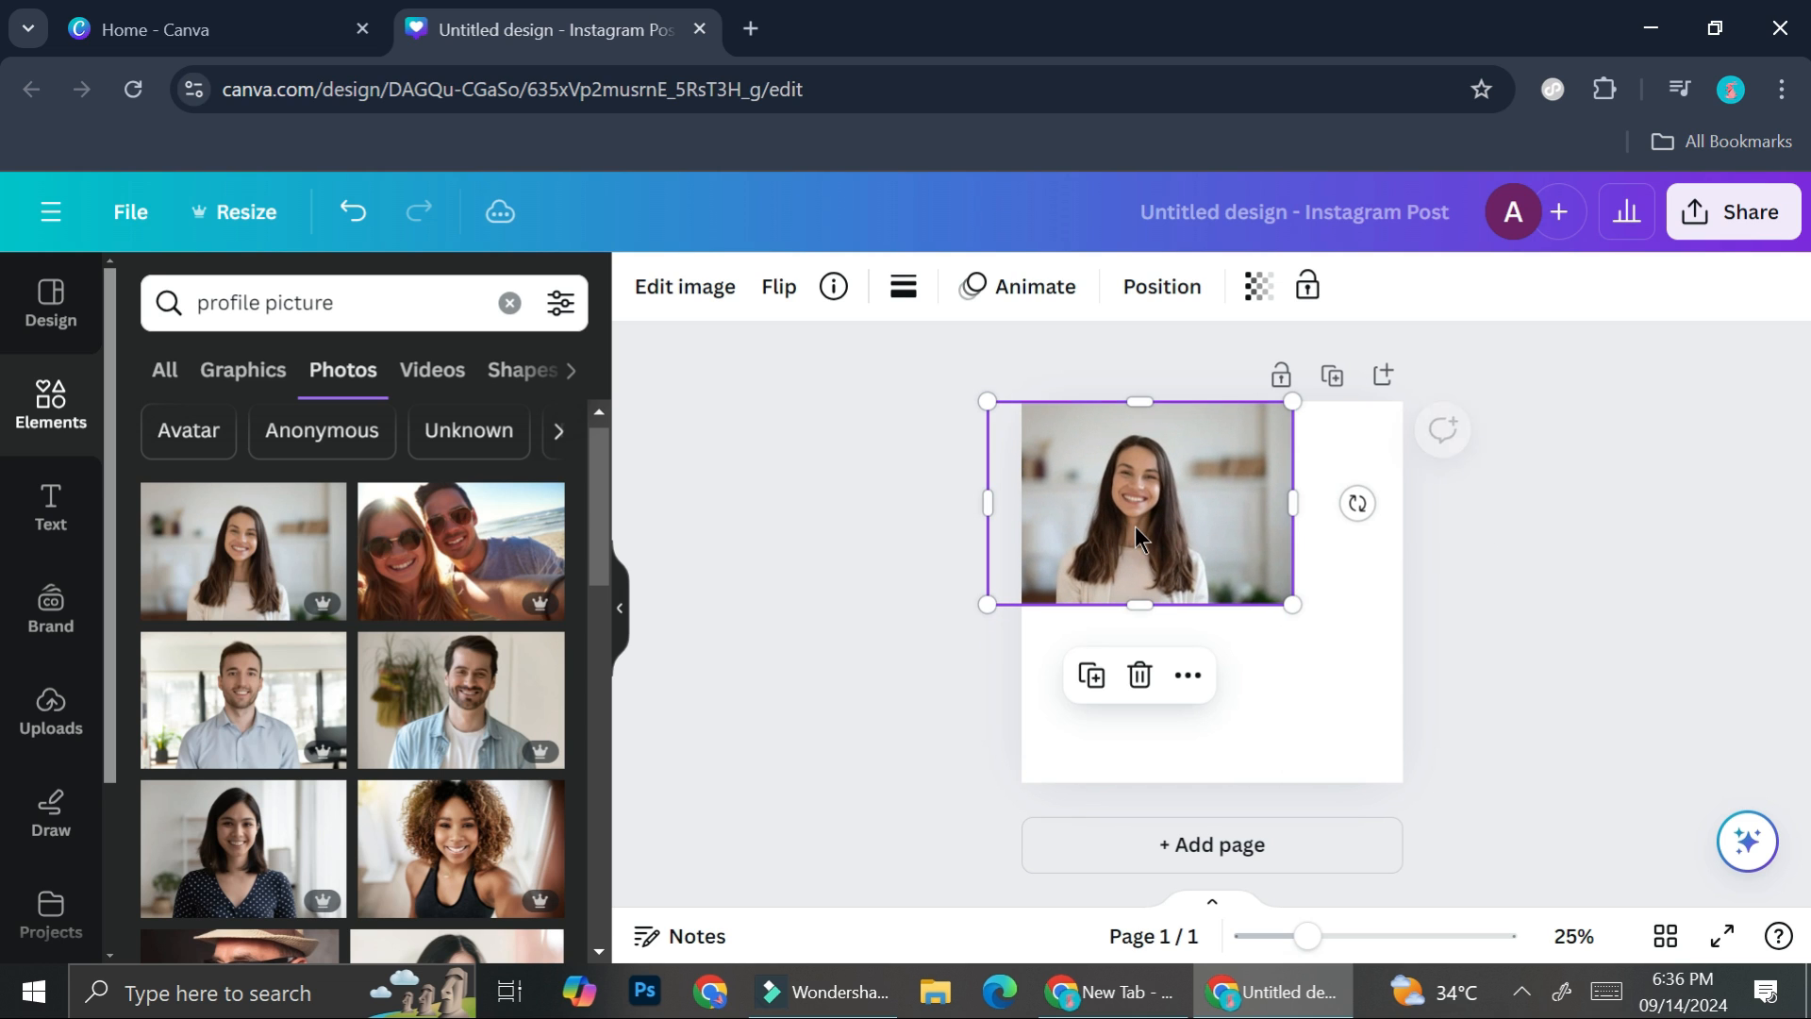
pyautogui.moveTo(1297, 606); pyautogui.dragTo(1494, 864)
pyautogui.moveTo(1289, 656)
pyautogui.mouseDown()
pyautogui.moveTo(1237, 667)
pyautogui.moveTo(1268, 674)
pyautogui.mouseUp()
pyautogui.moveTo(1492, 399); pyautogui.dragTo(1505, 400)
pyautogui.moveTo(1201, 593); pyautogui.dragTo(1194, 595)
# - Remove the background from the woman's photo with BG Remover
pyautogui.click(1345, 938)
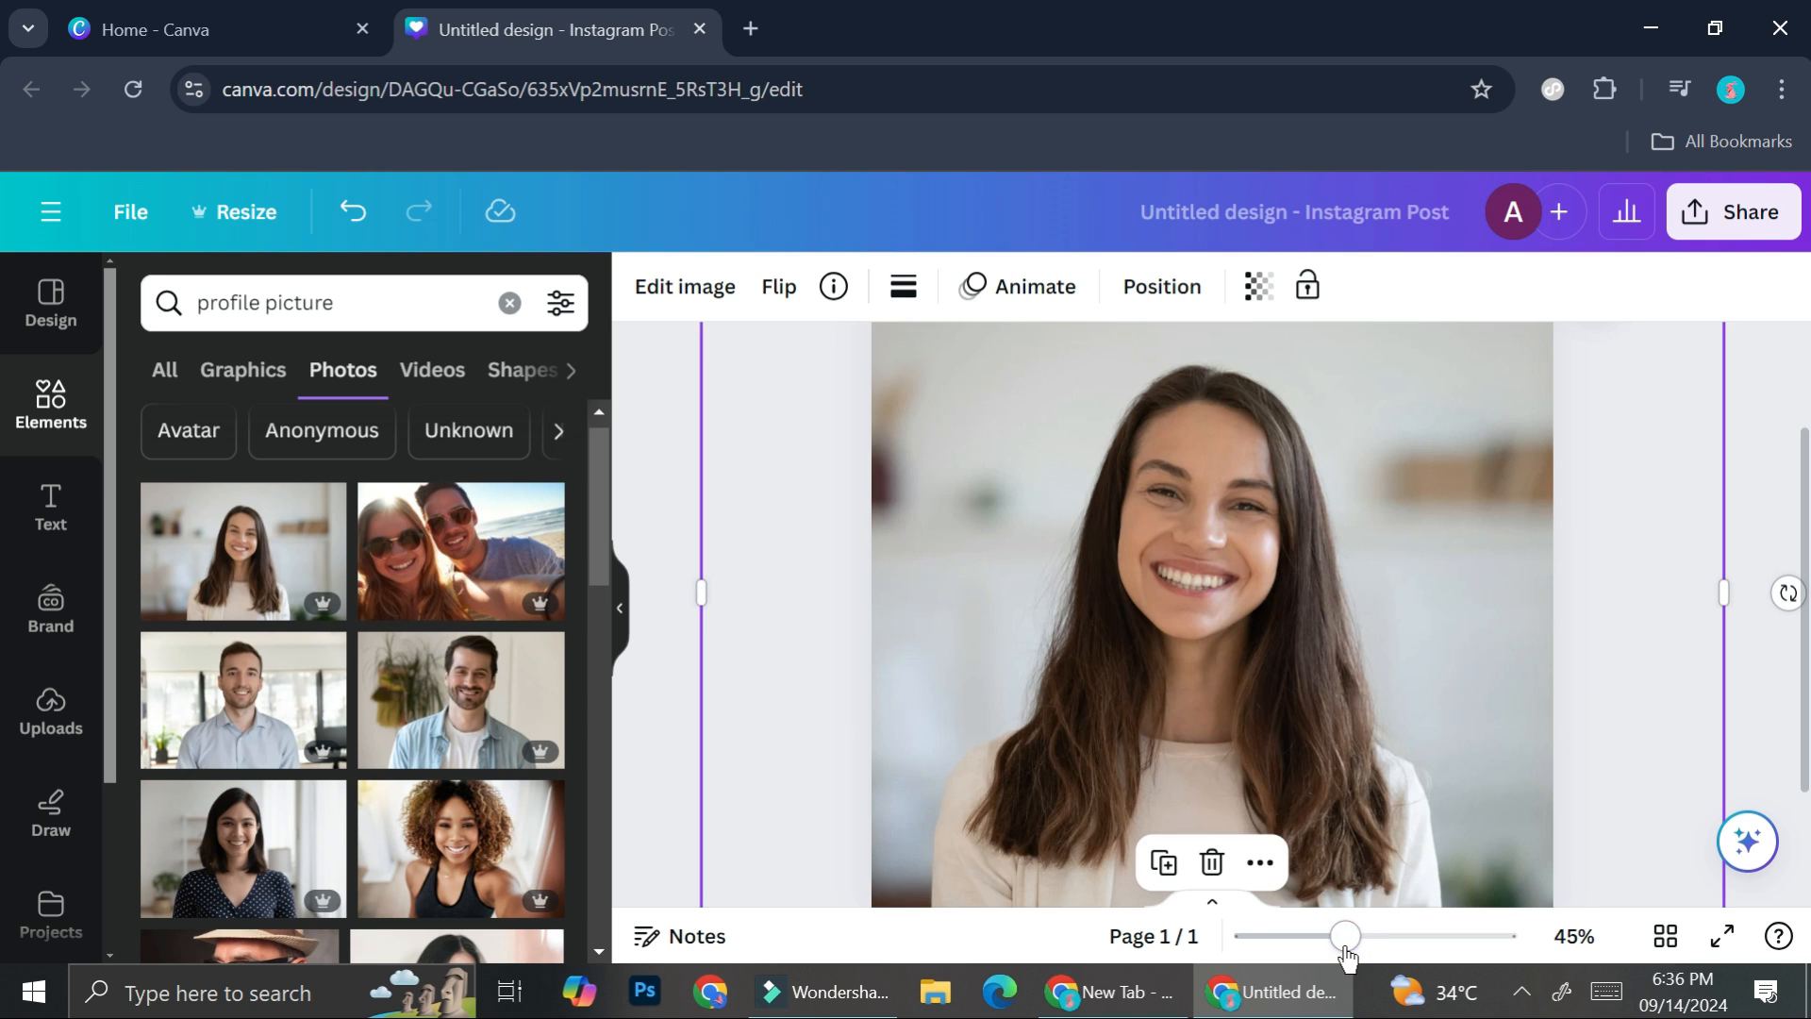
pyautogui.click(673, 469)
pyautogui.click(1115, 534)
pyautogui.click(698, 320)
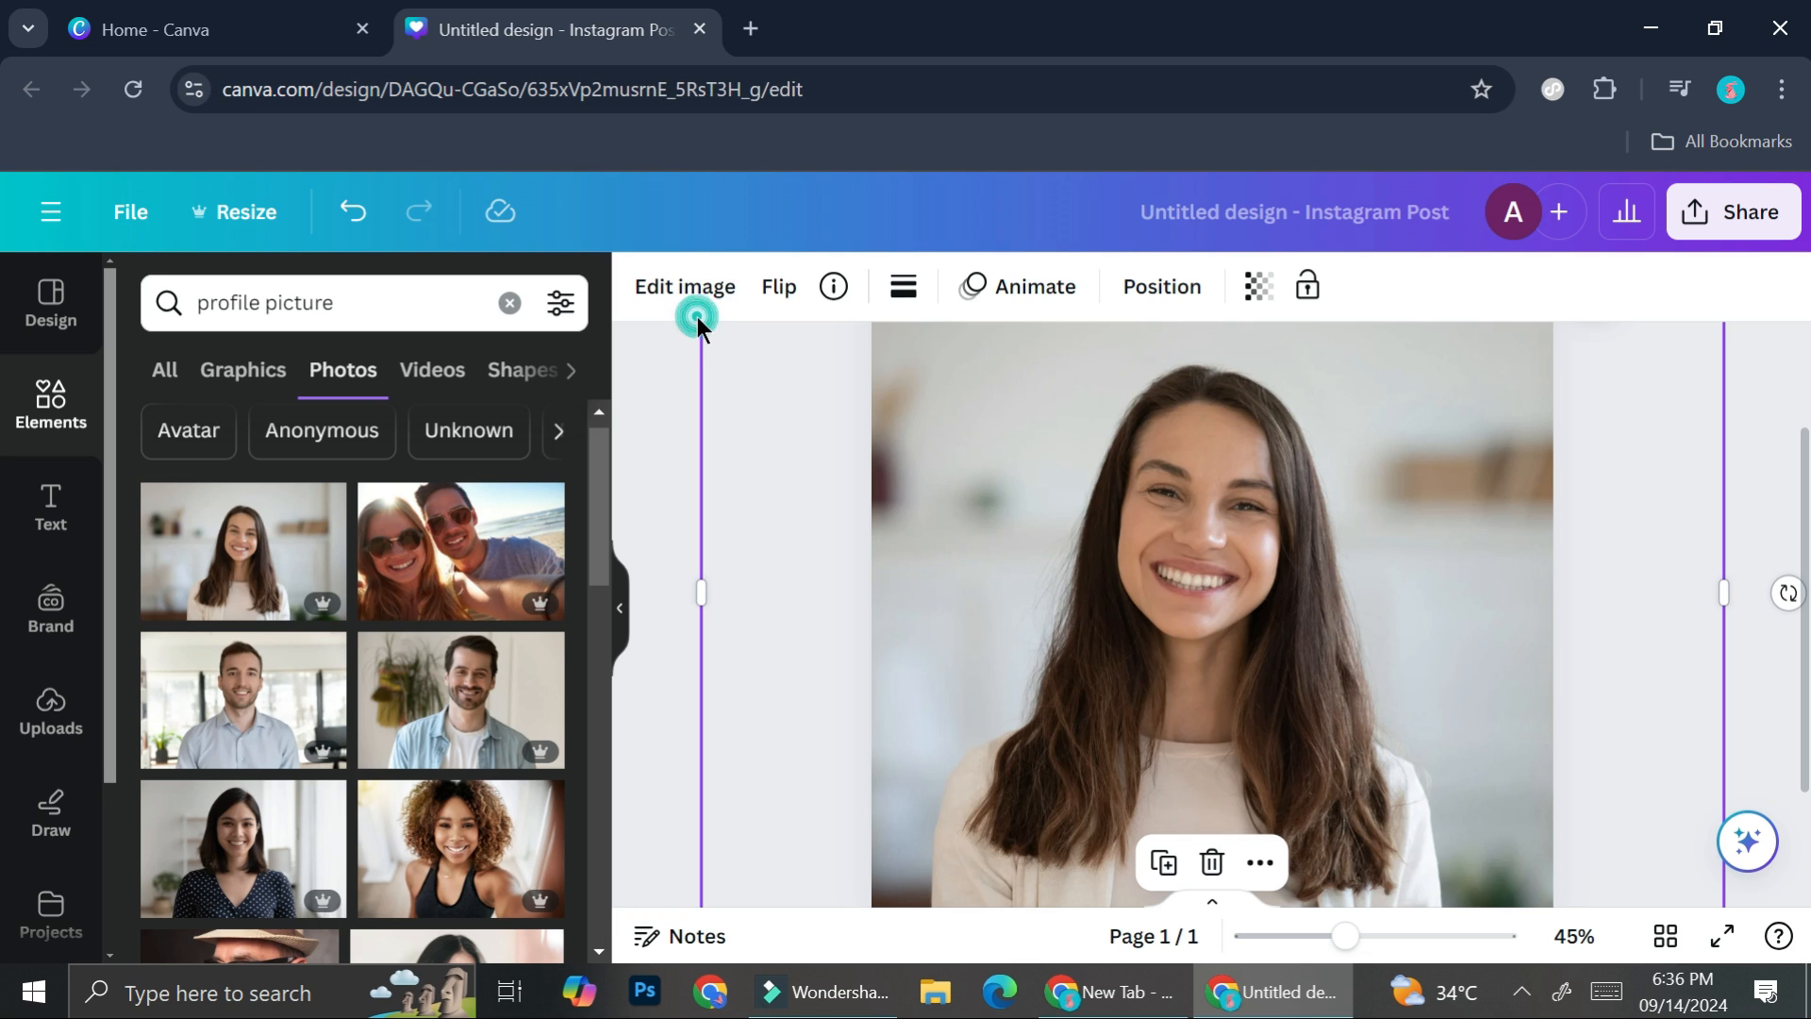
pyautogui.click(699, 300)
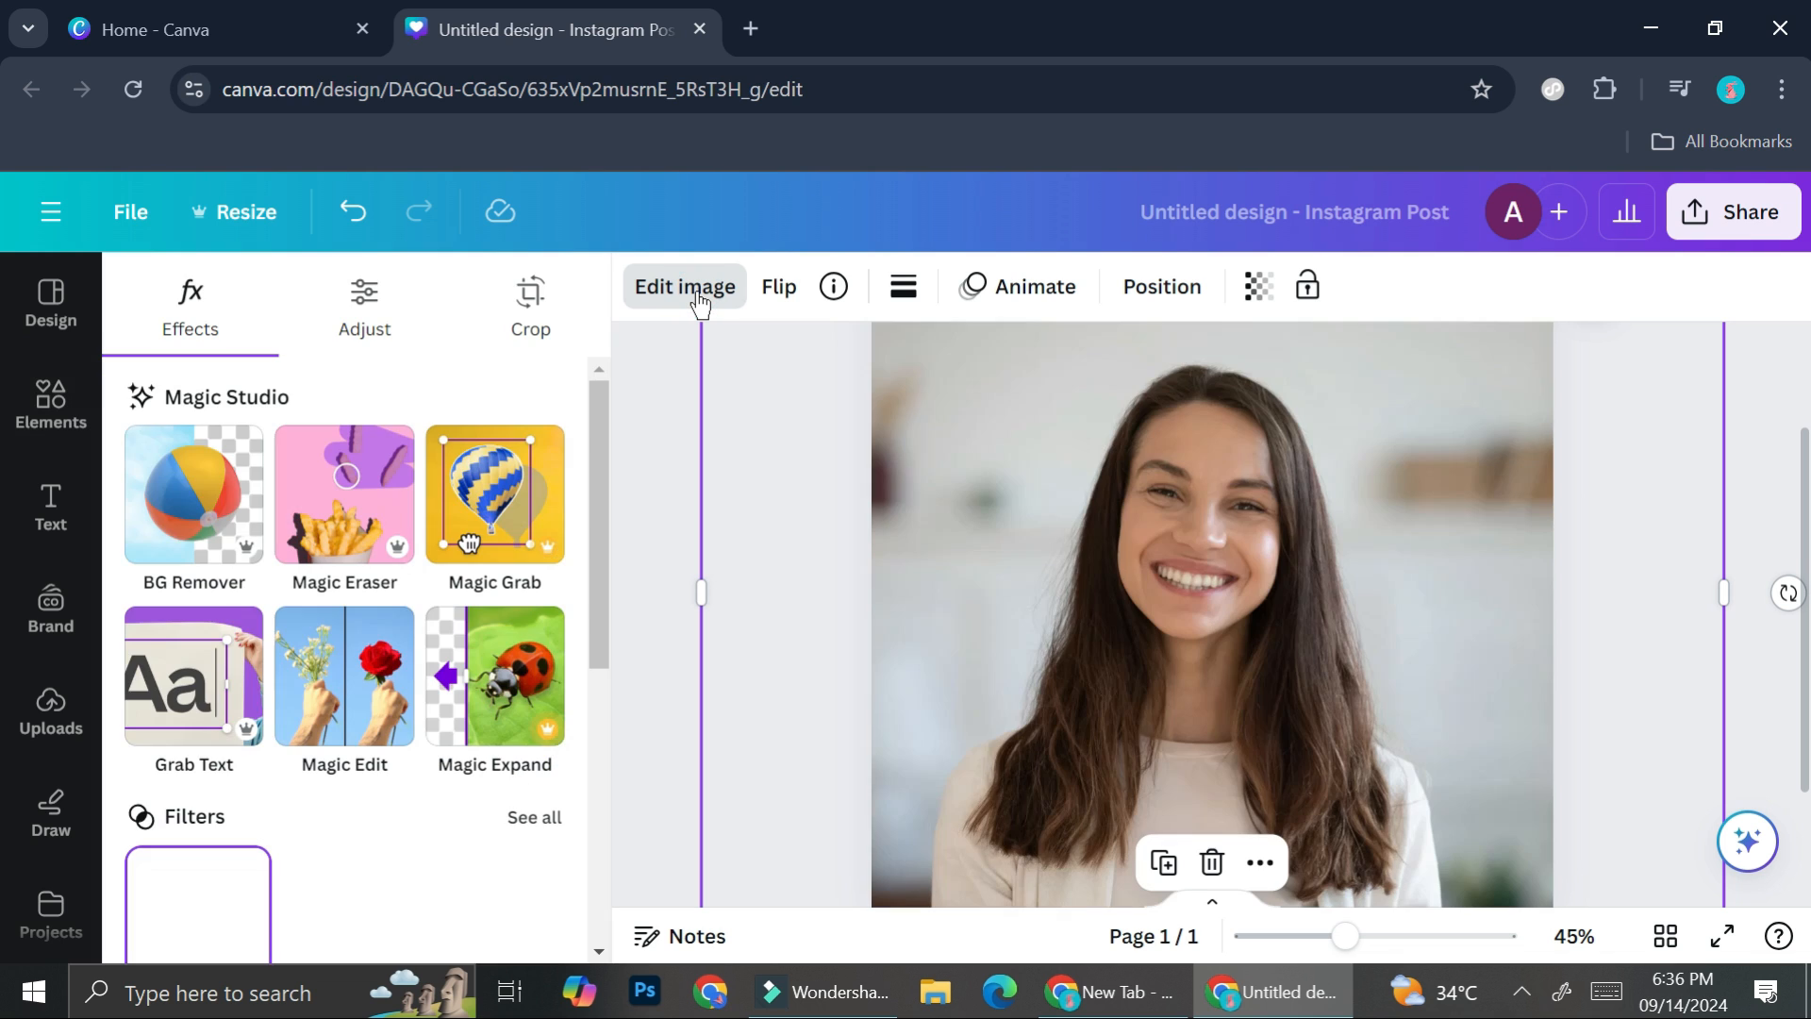
pyautogui.click(220, 545)
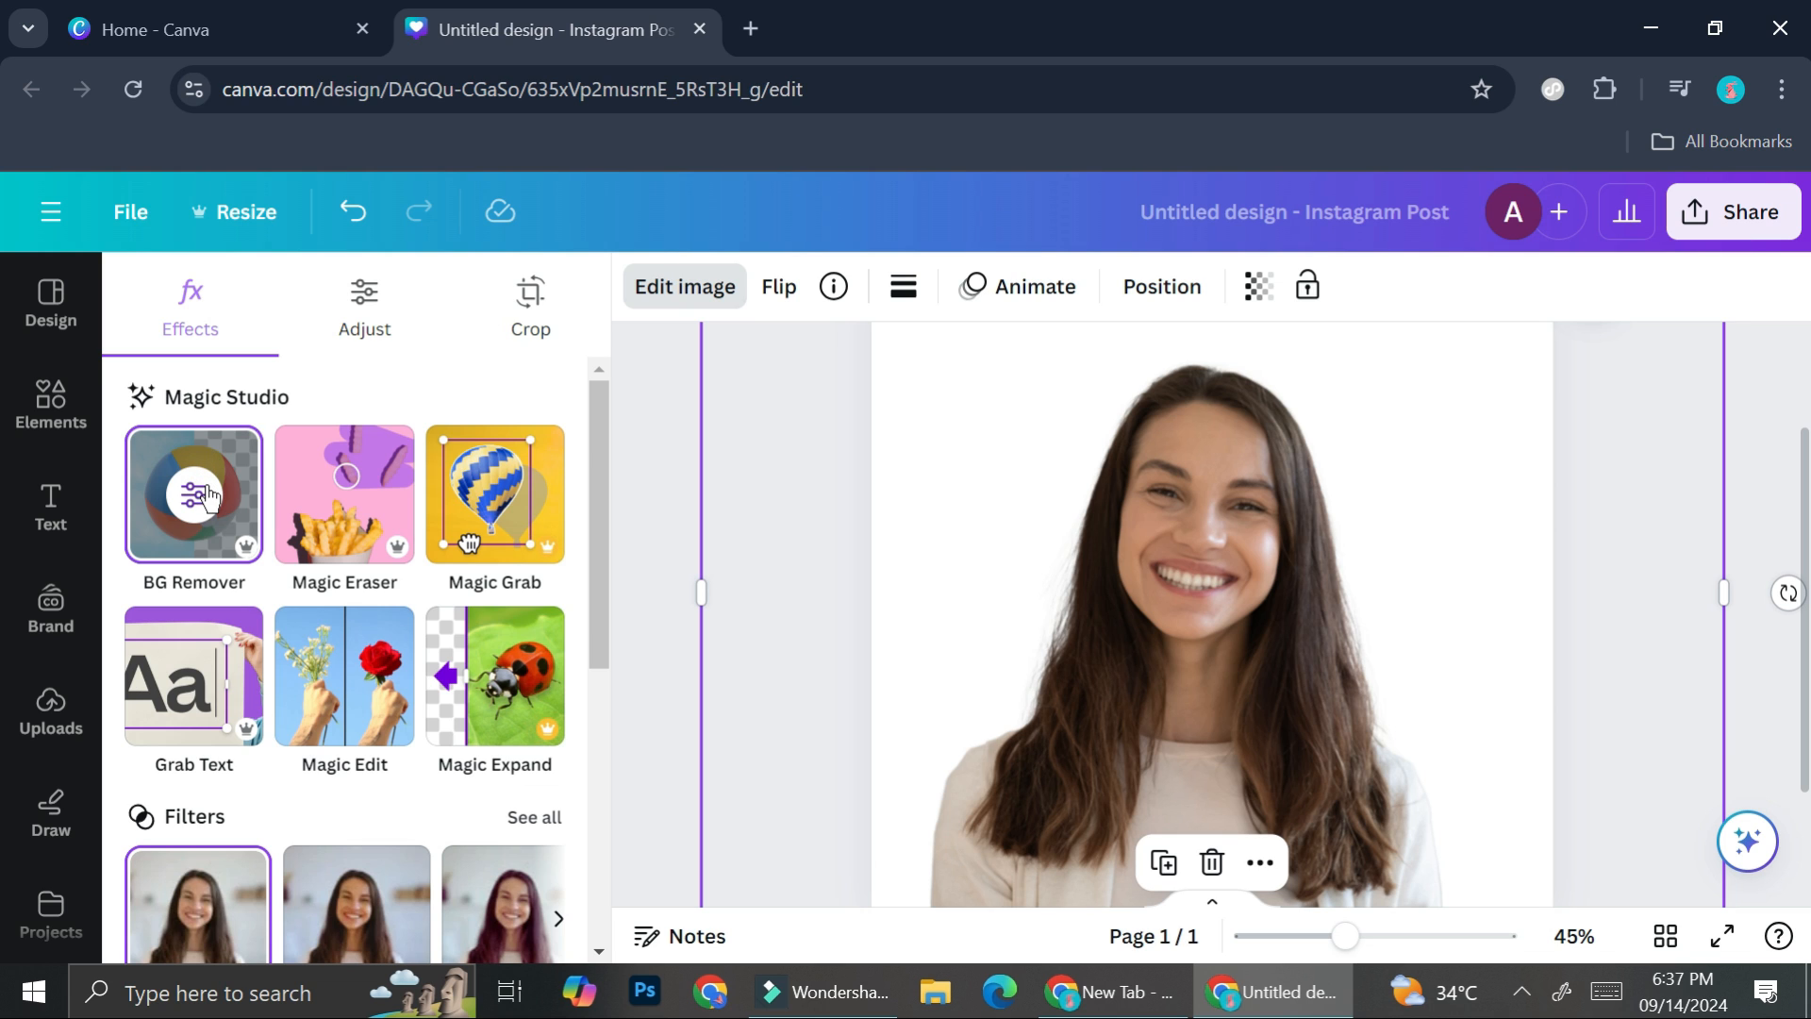
# - Duplicate the page containing the woman's cut-out portrait
pyautogui.scroll(-2, 1223, 573)
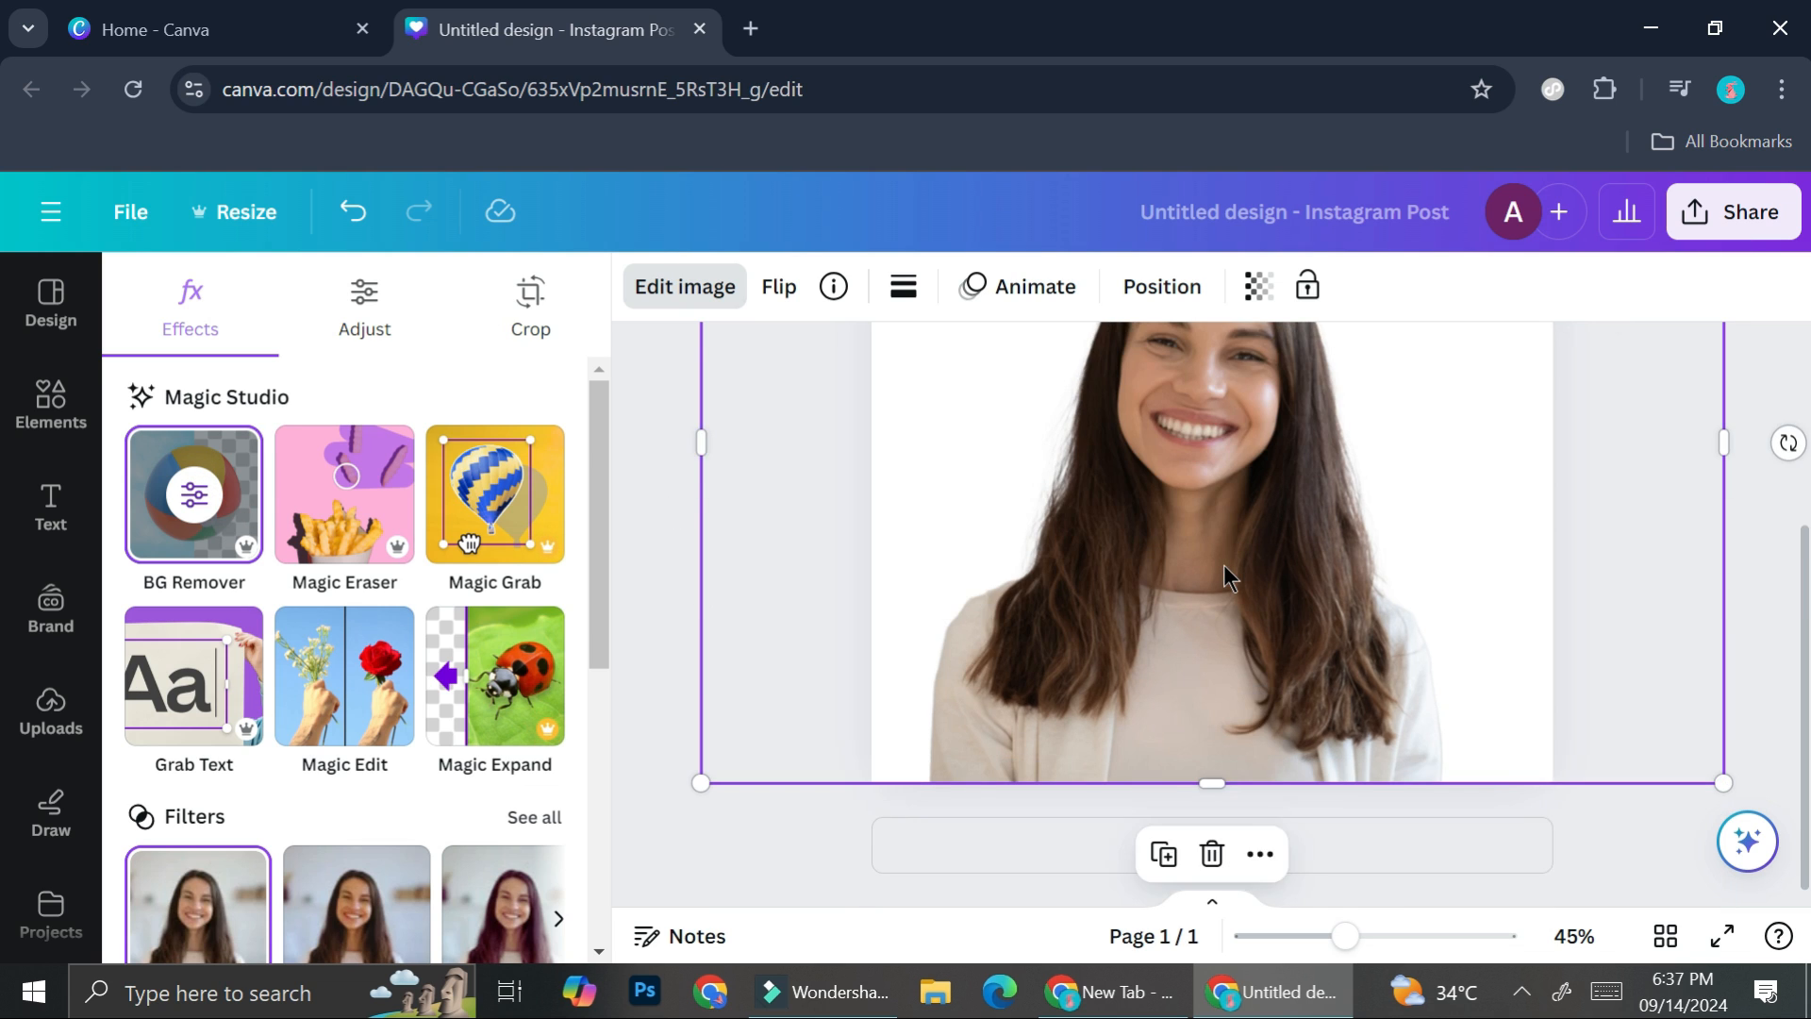
pyautogui.scroll(3, 1226, 575)
pyautogui.scroll(-4, 474, 754)
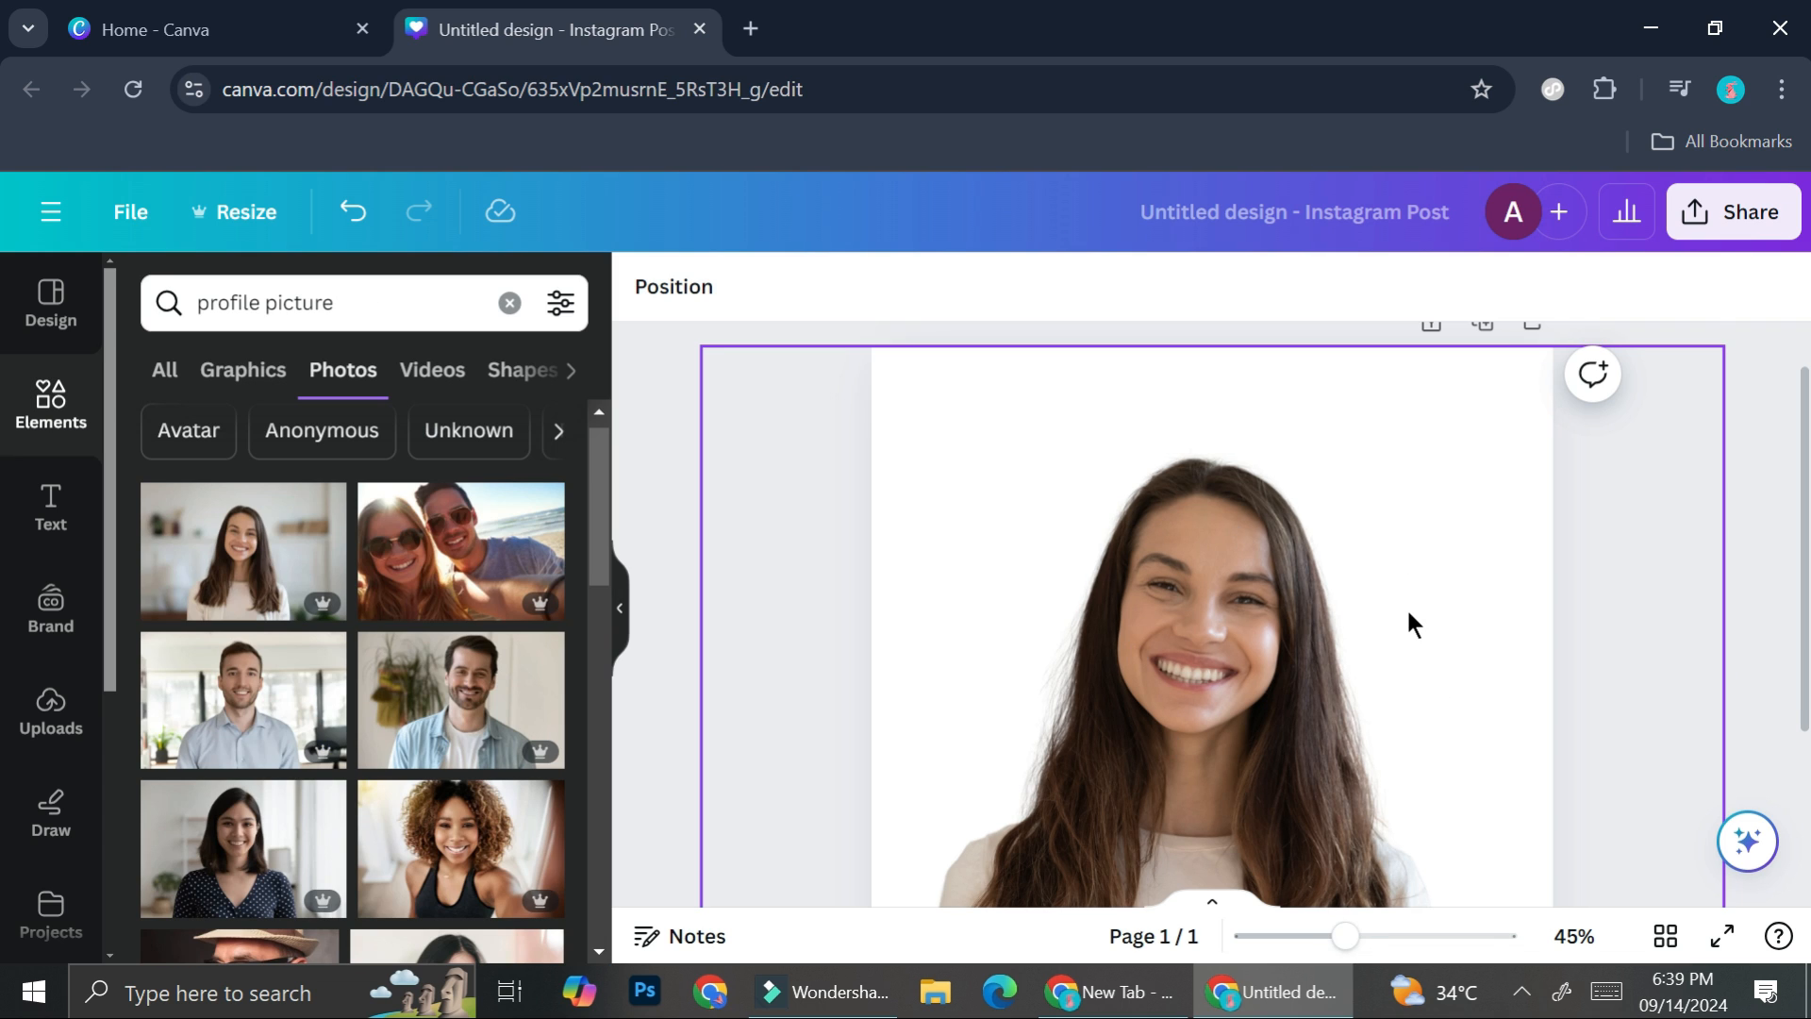
pyautogui.scroll(-2, 1405, 613)
pyautogui.scroll(3, 1406, 614)
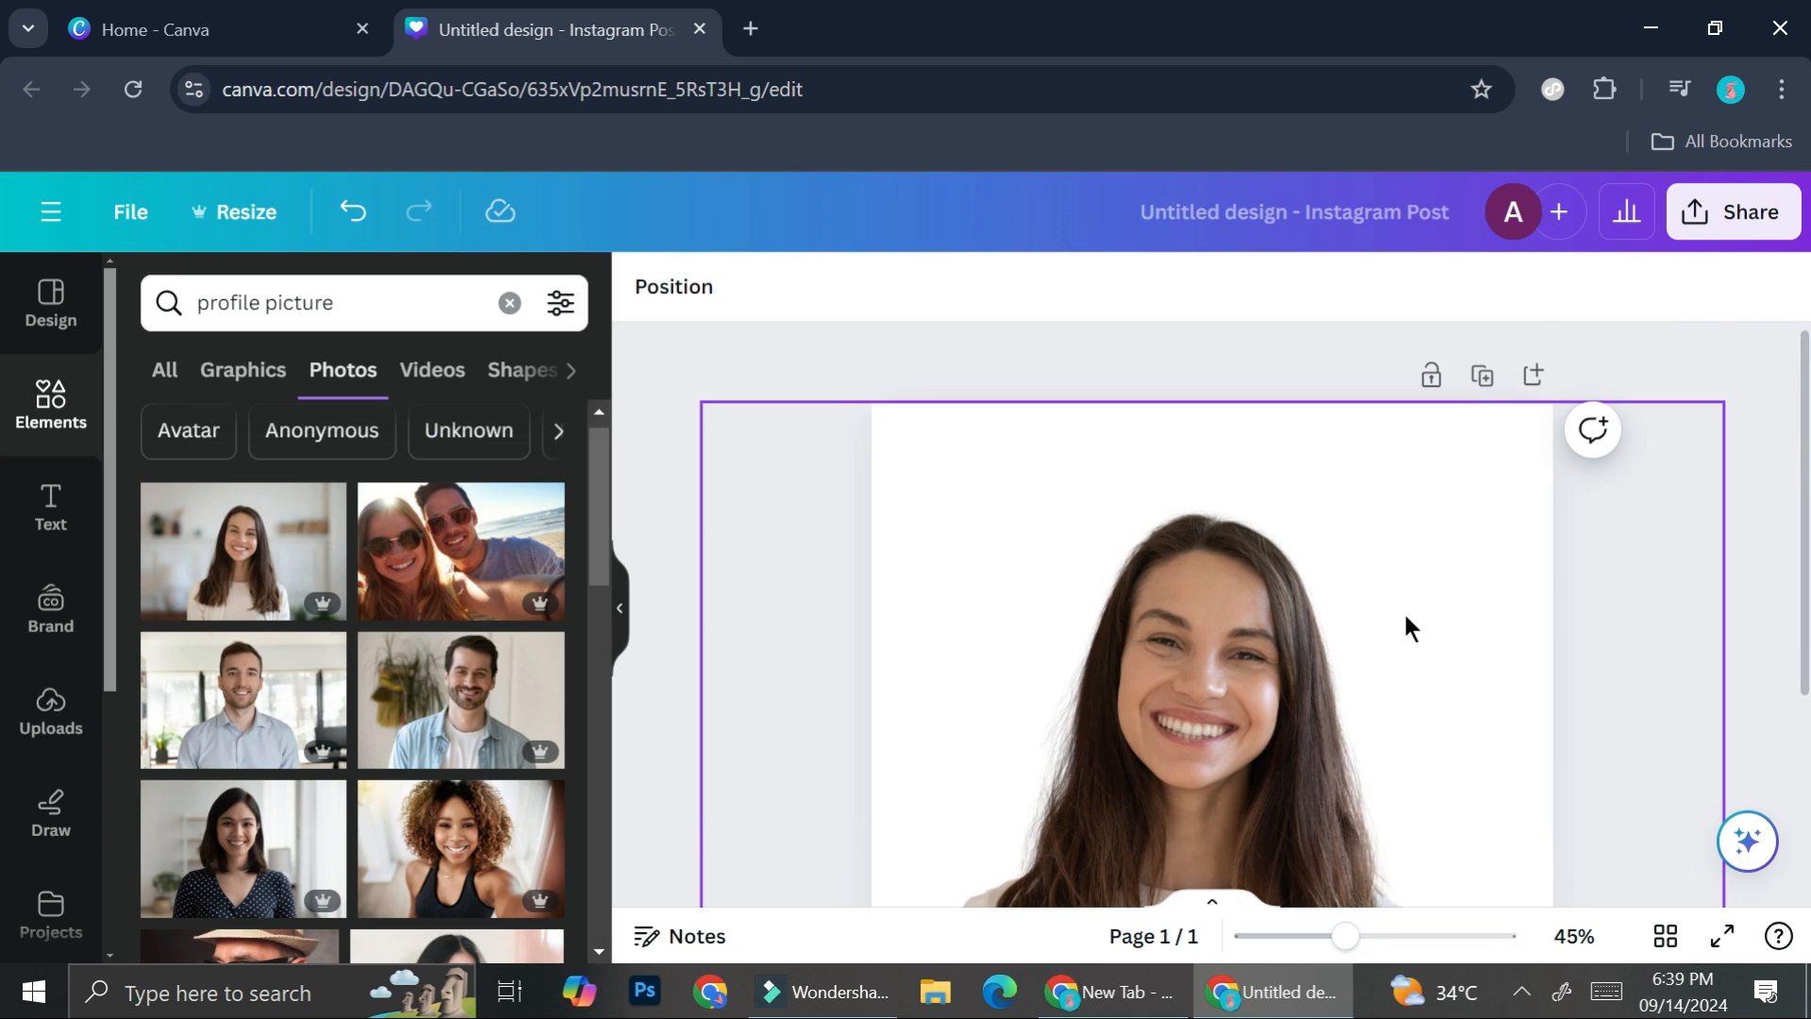
pyautogui.click(1479, 377)
pyautogui.scroll(5, 1277, 572)
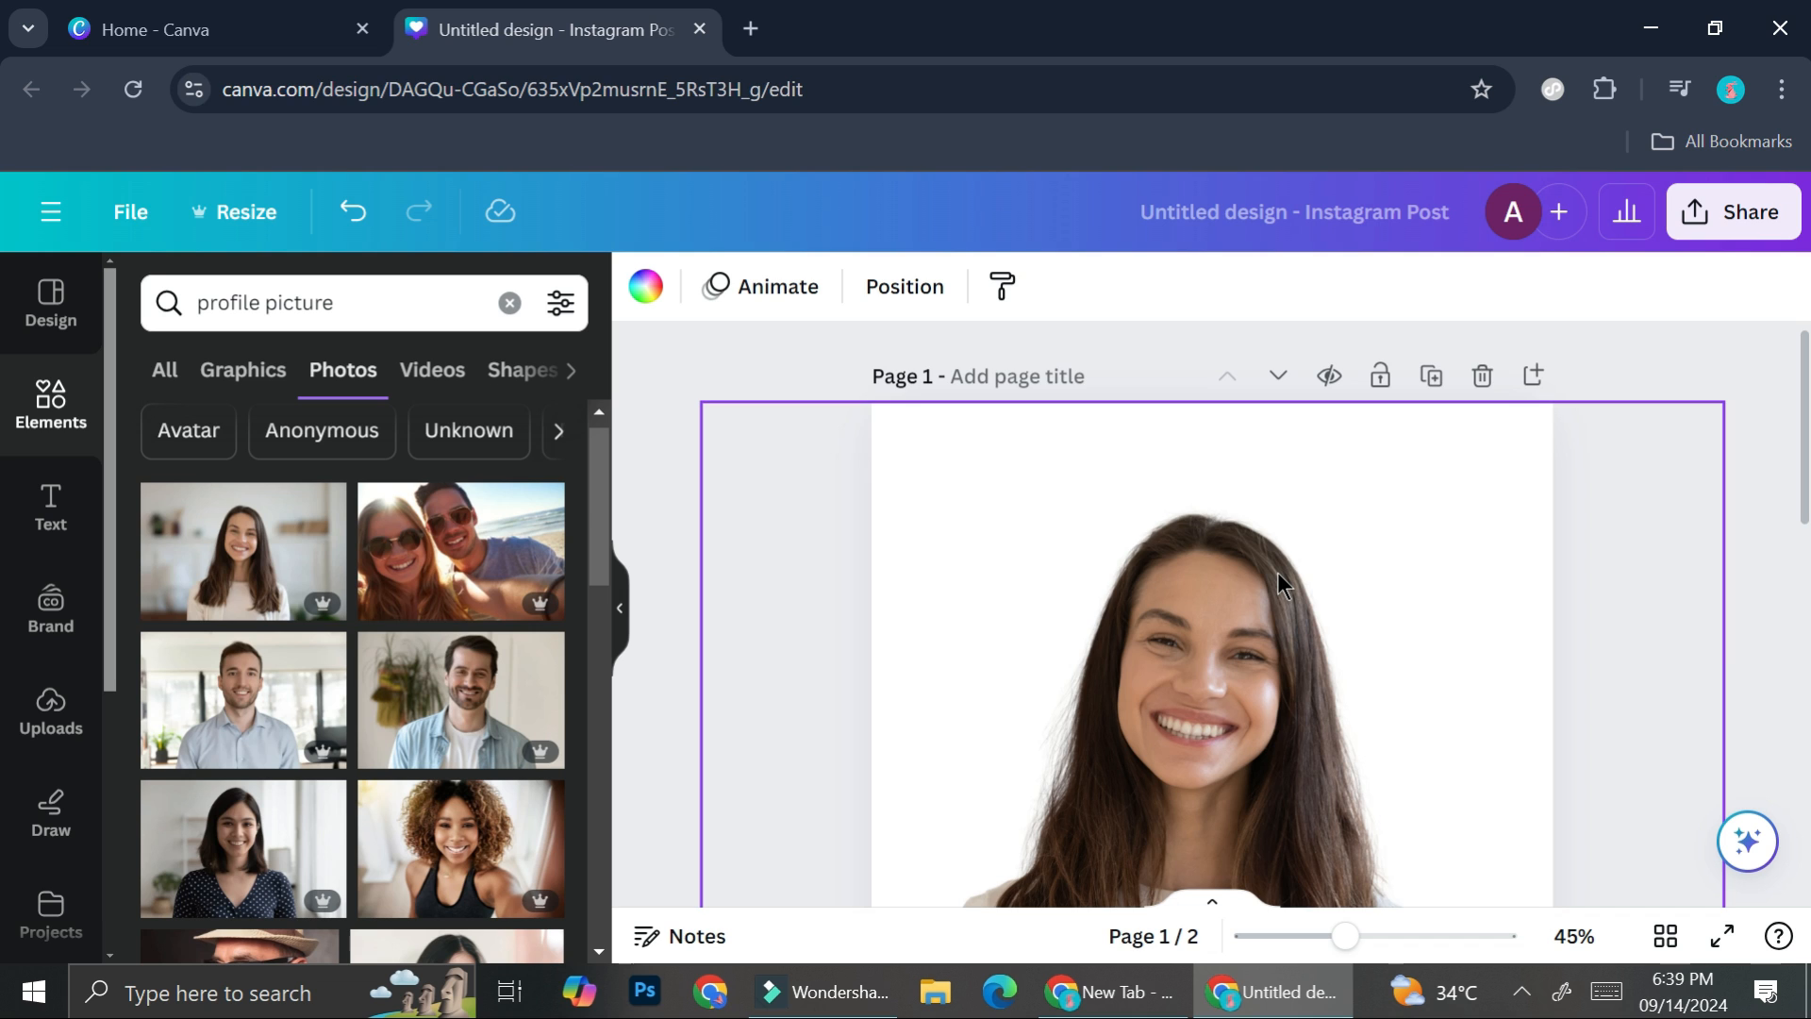
# - Select the portrait on page 2 and open the apps library with its "magic media" search cleared
pyautogui.scroll(-3, 1278, 572)
pyautogui.scroll(-4, 1147, 575)
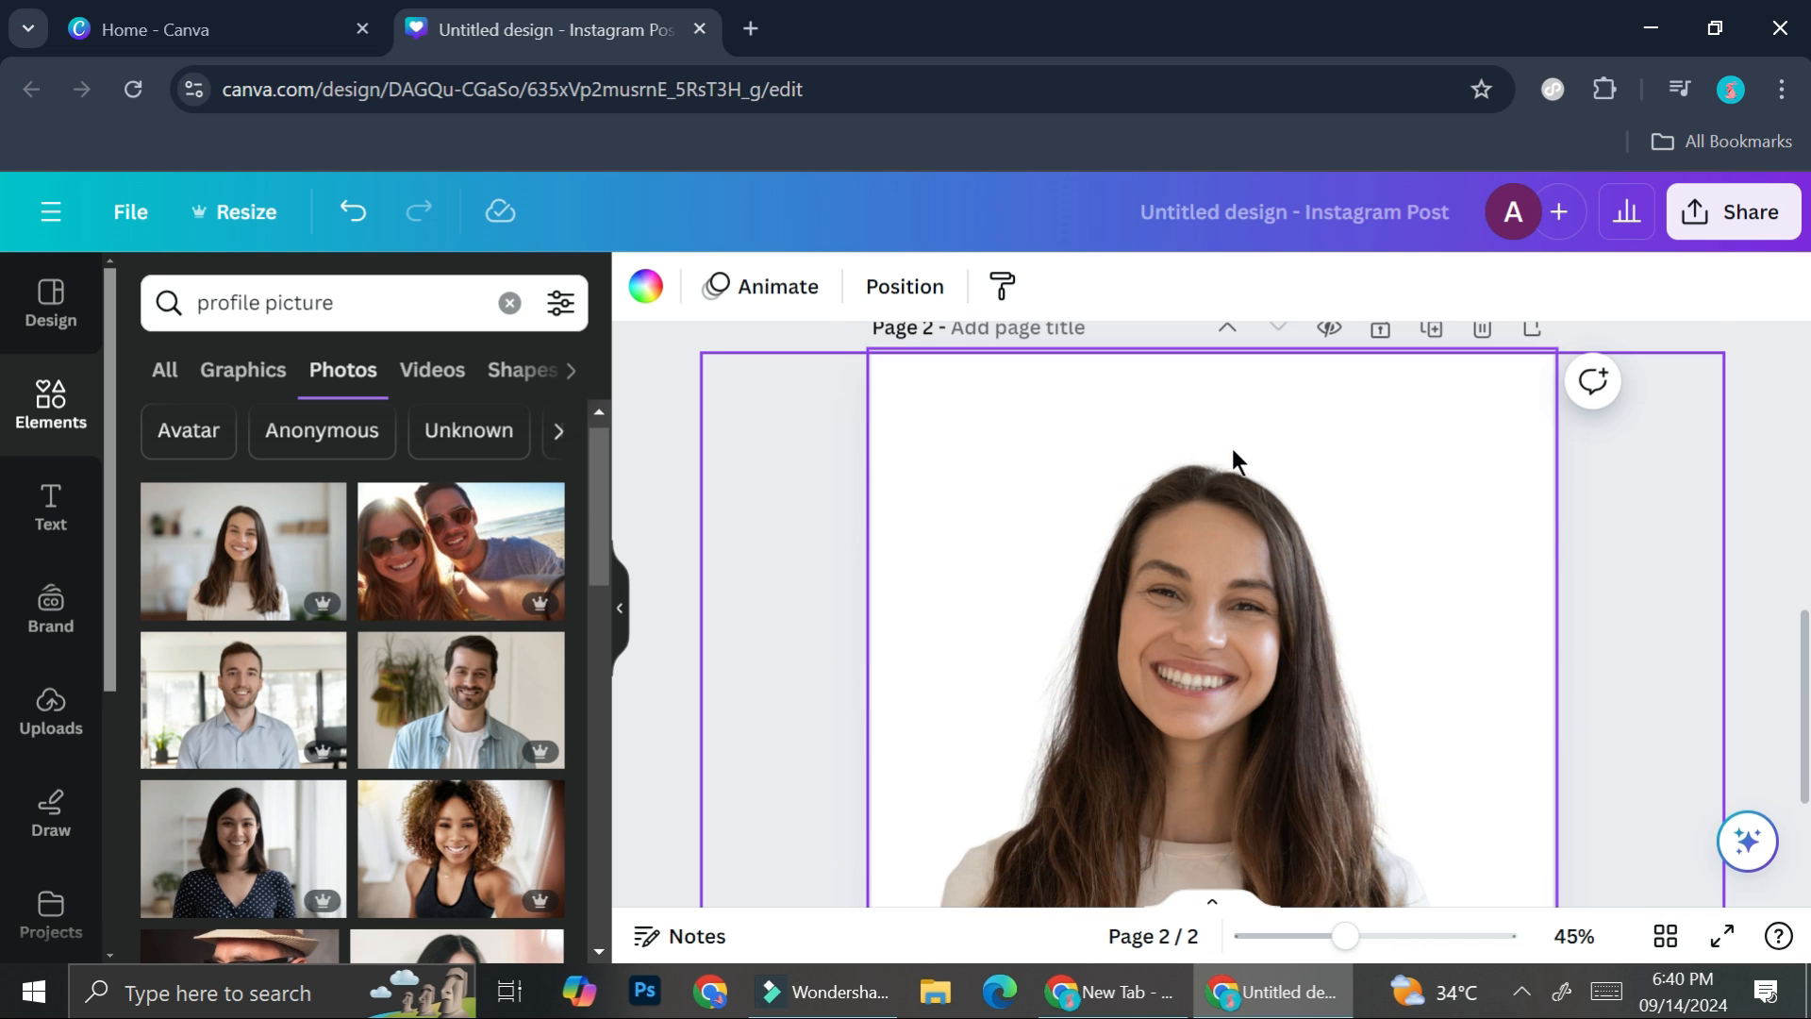
pyautogui.click(1179, 699)
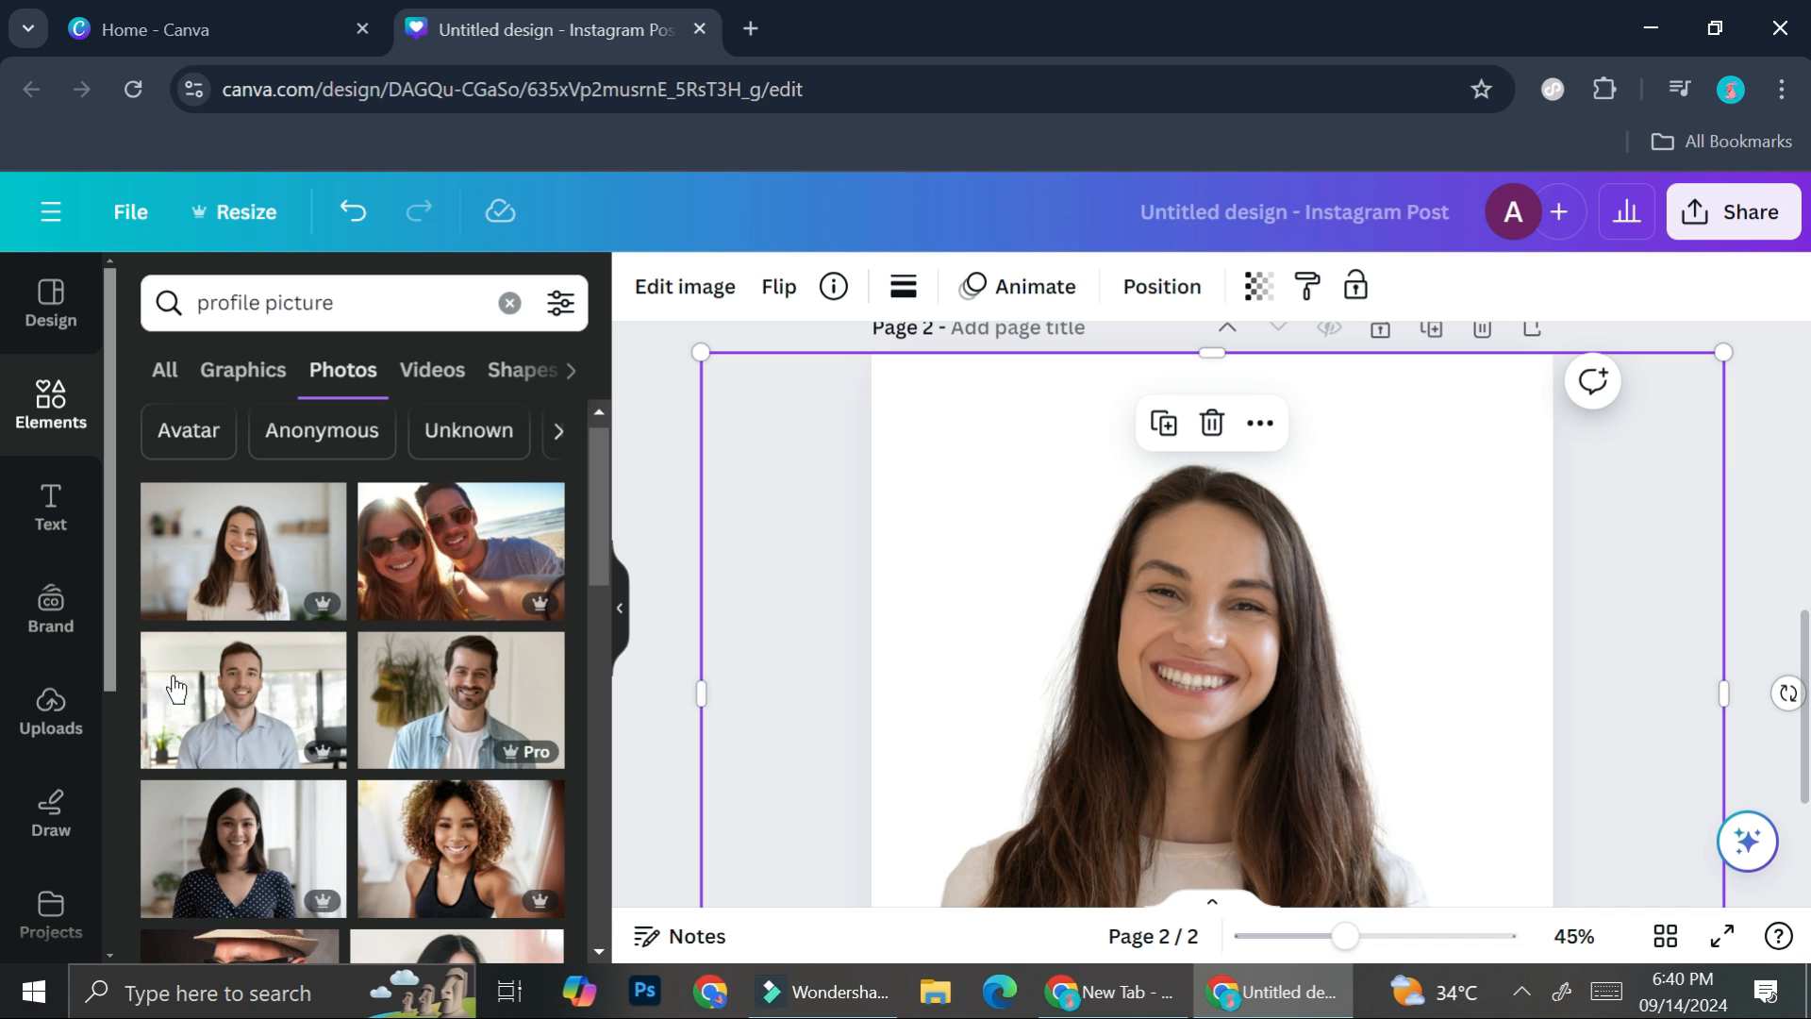
pyautogui.scroll(-2, 38, 797)
pyautogui.click(41, 808)
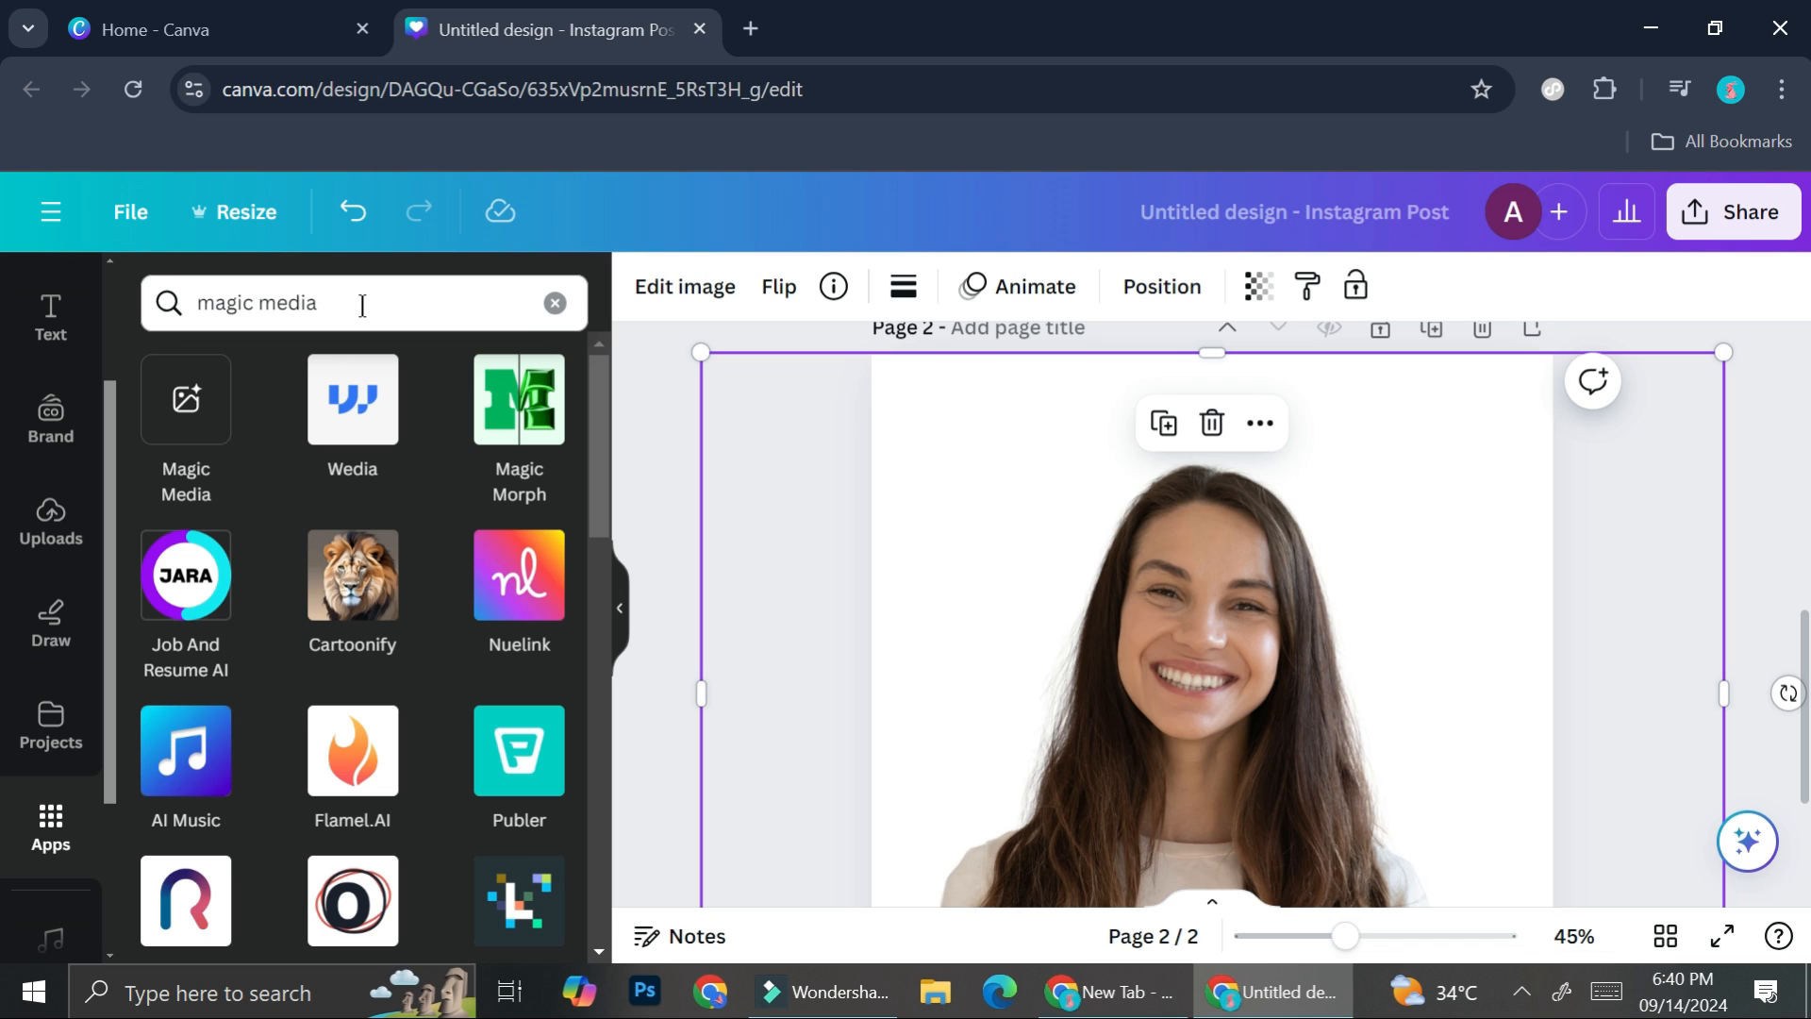
pyautogui.click(545, 304)
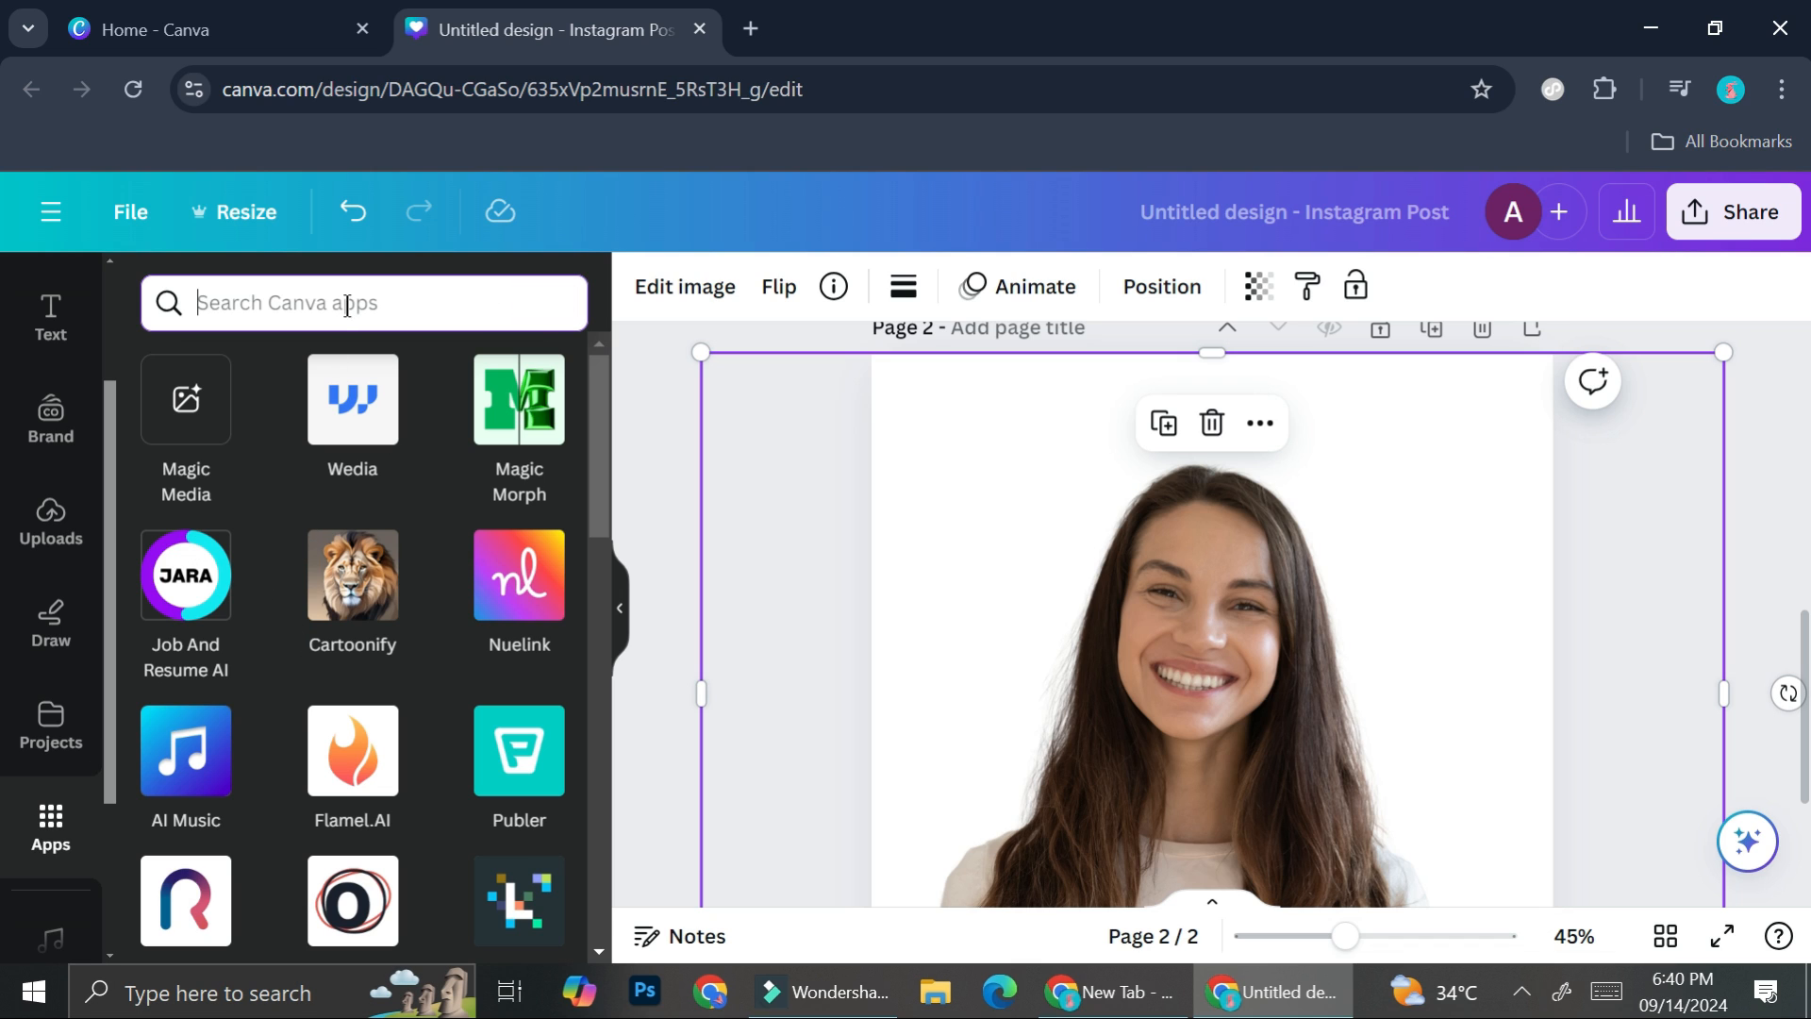
# - Browse the AI-powered section of the apps library for an app that can stylize the portrait
pyautogui.scroll(-1, 378, 587)
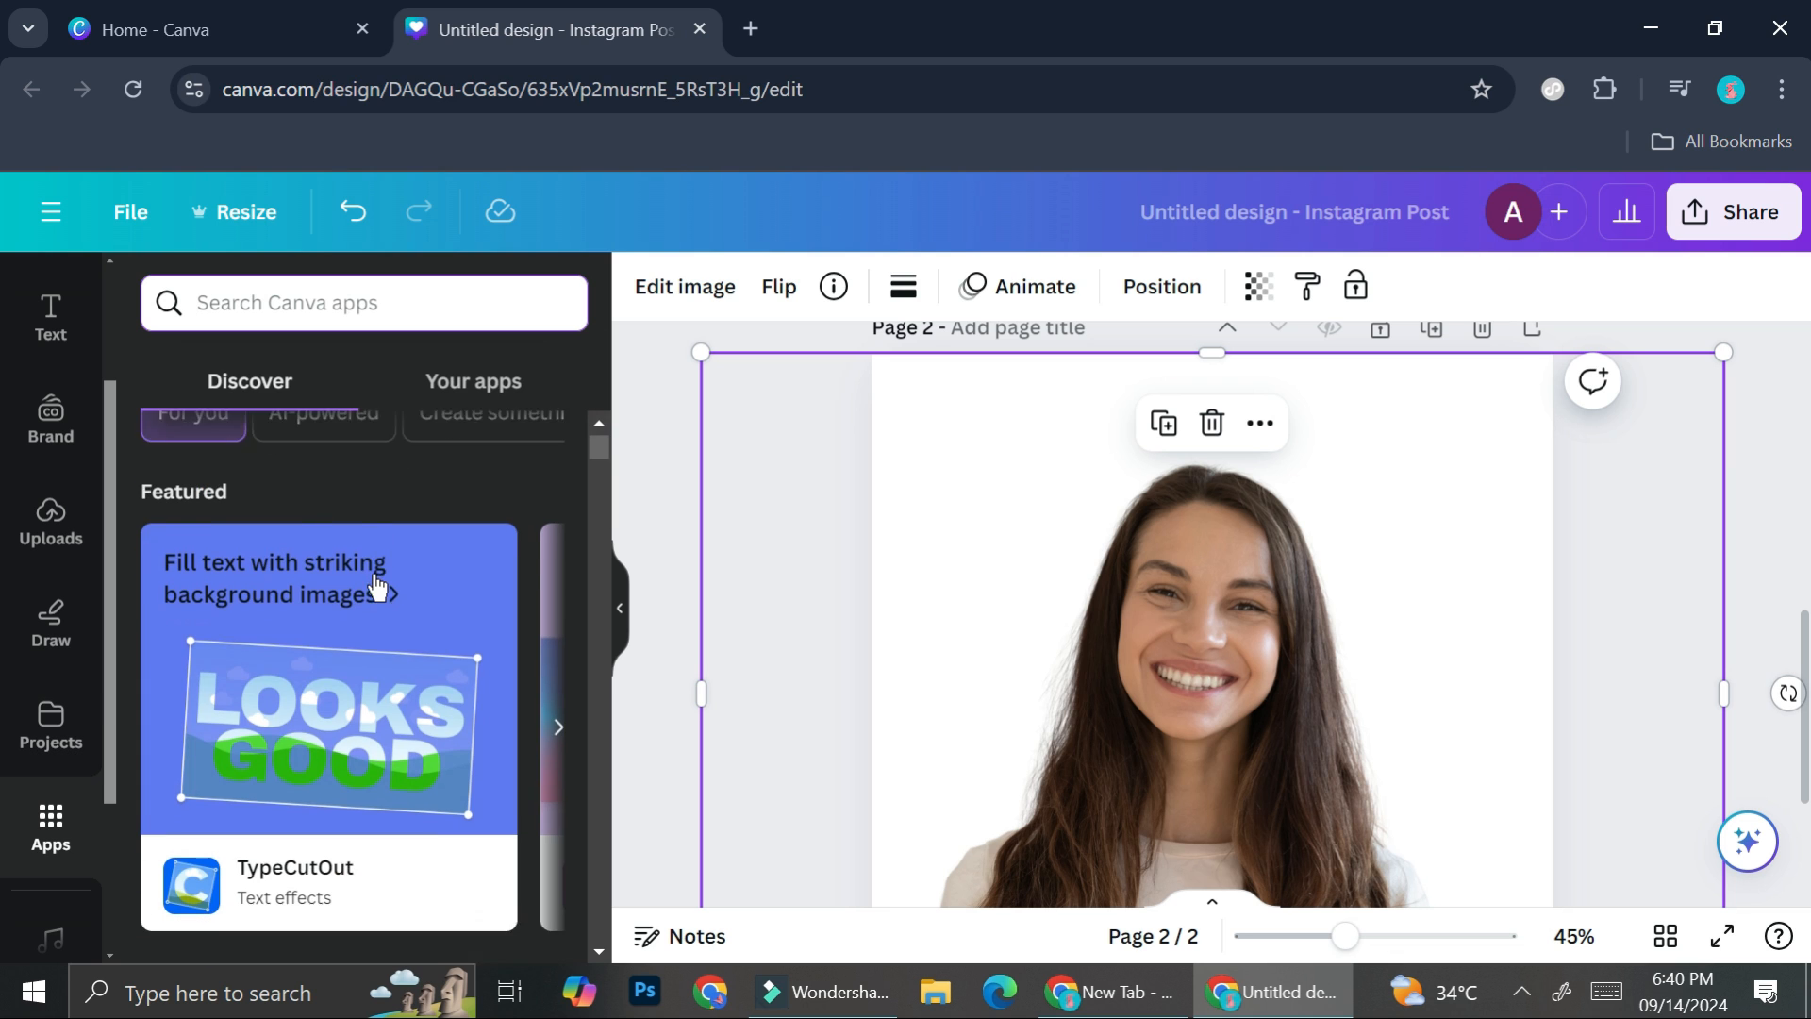
pyautogui.scroll(-12, 377, 587)
pyautogui.scroll(-6, 375, 575)
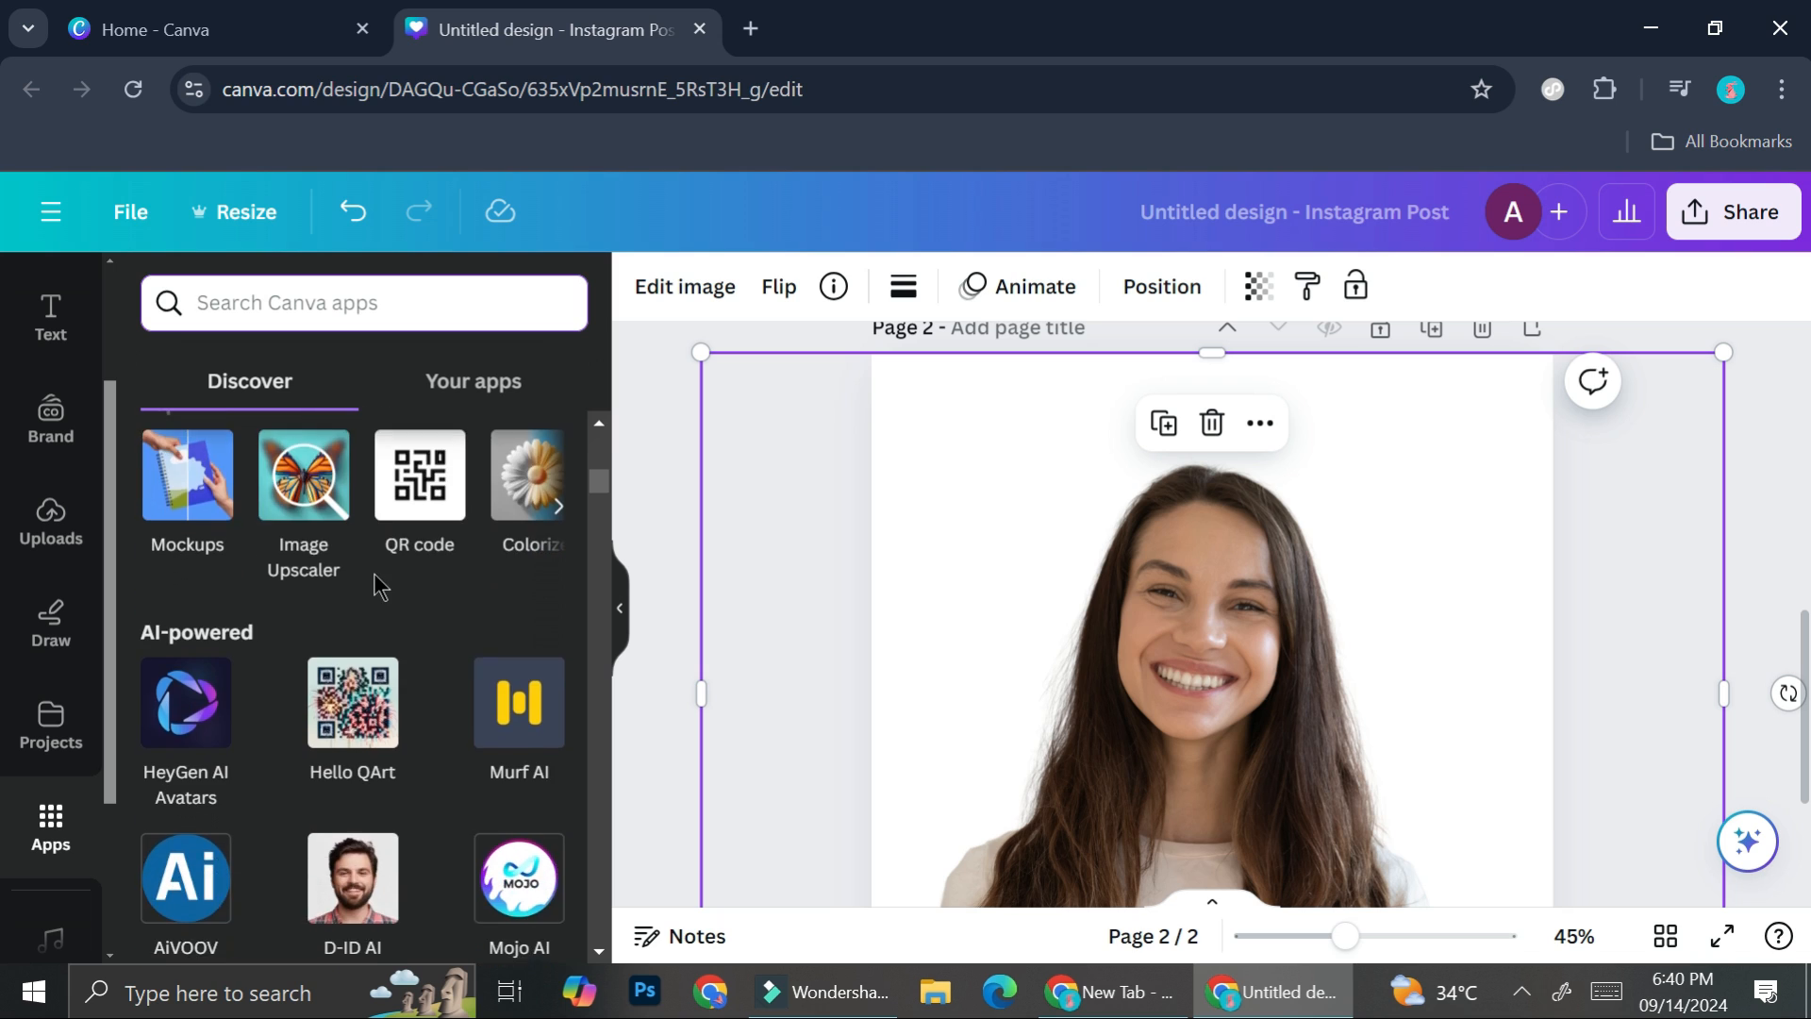
pyautogui.scroll(-2, 375, 577)
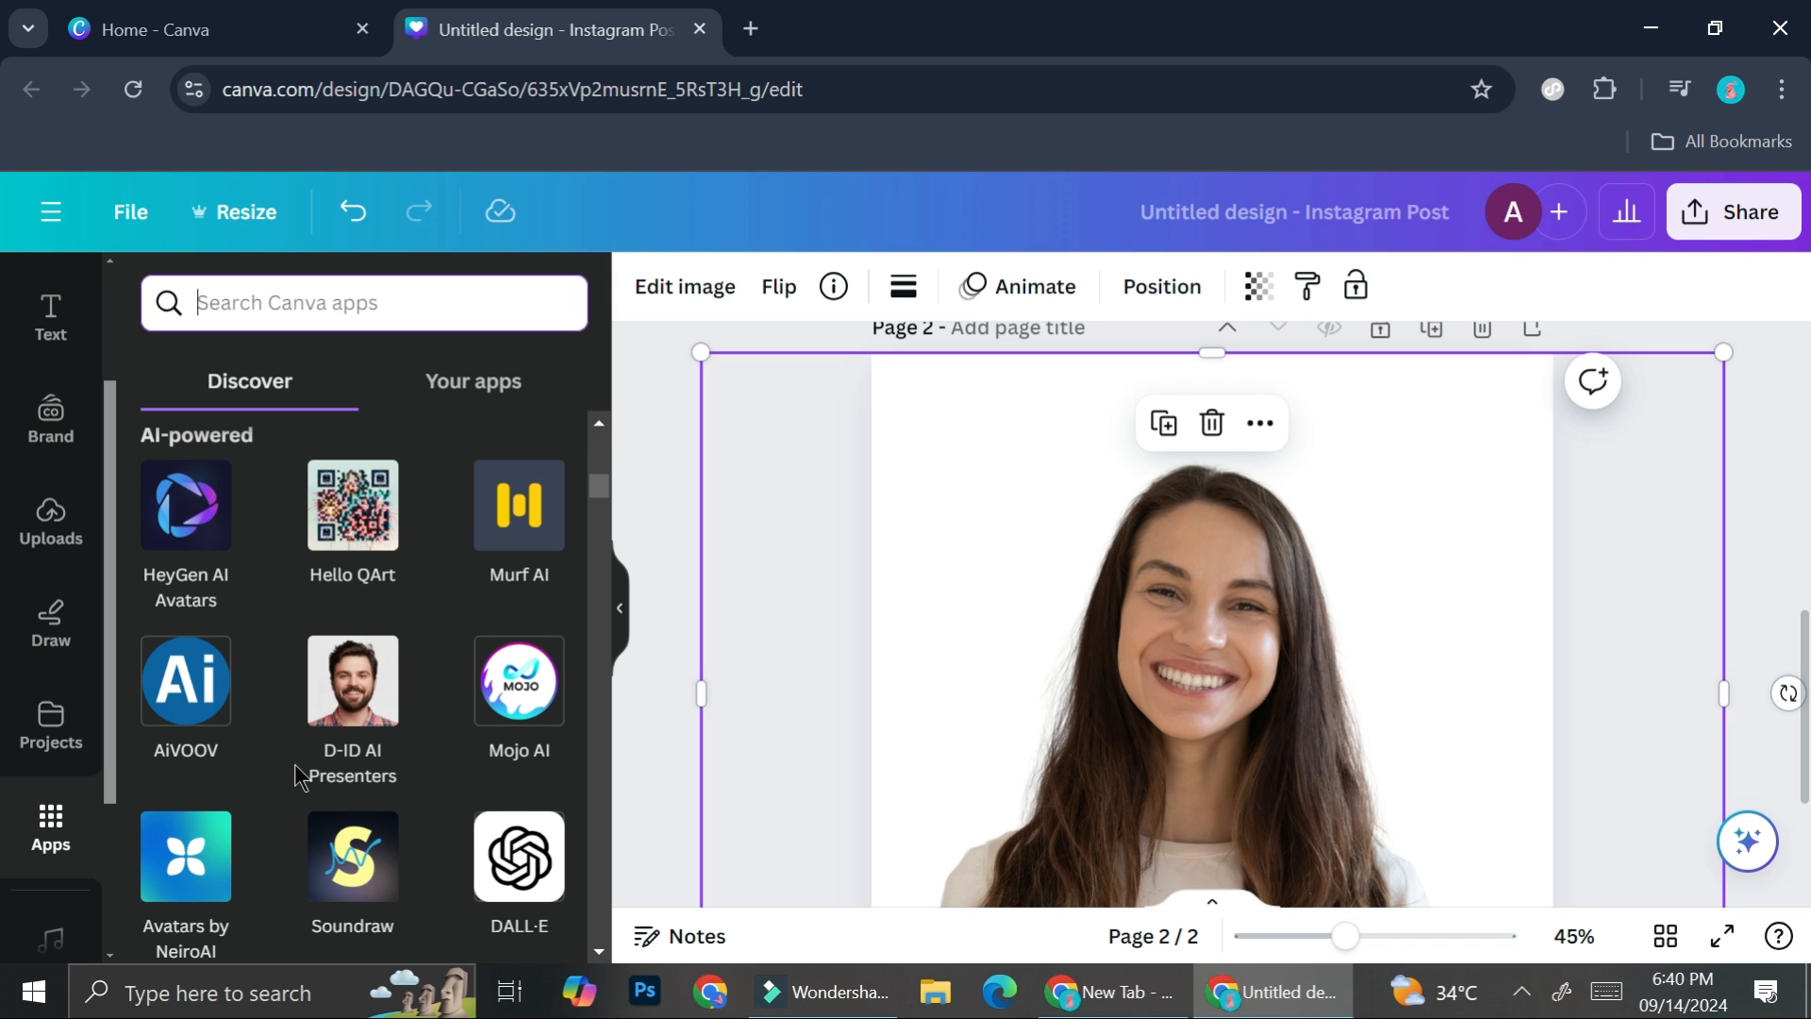
pyautogui.scroll(-2, 300, 778)
pyautogui.scroll(-4, 300, 779)
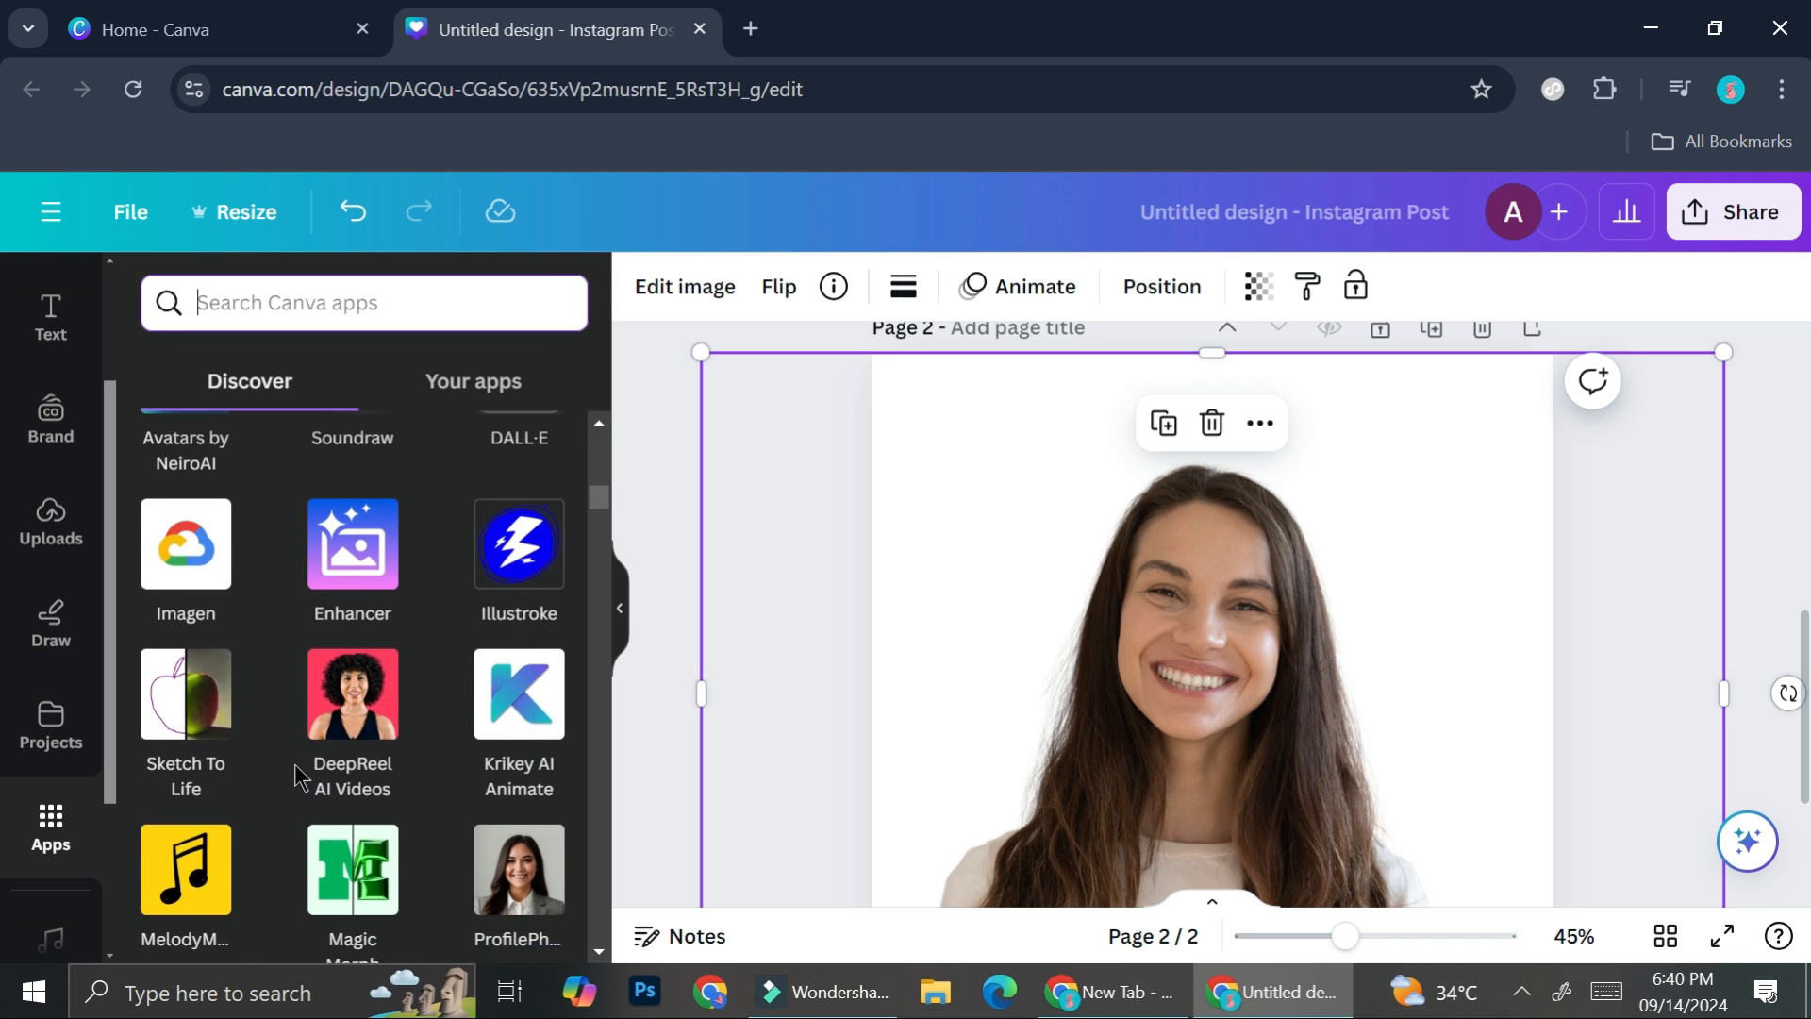
pyautogui.scroll(-1, 294, 773)
pyautogui.scroll(-3, 294, 774)
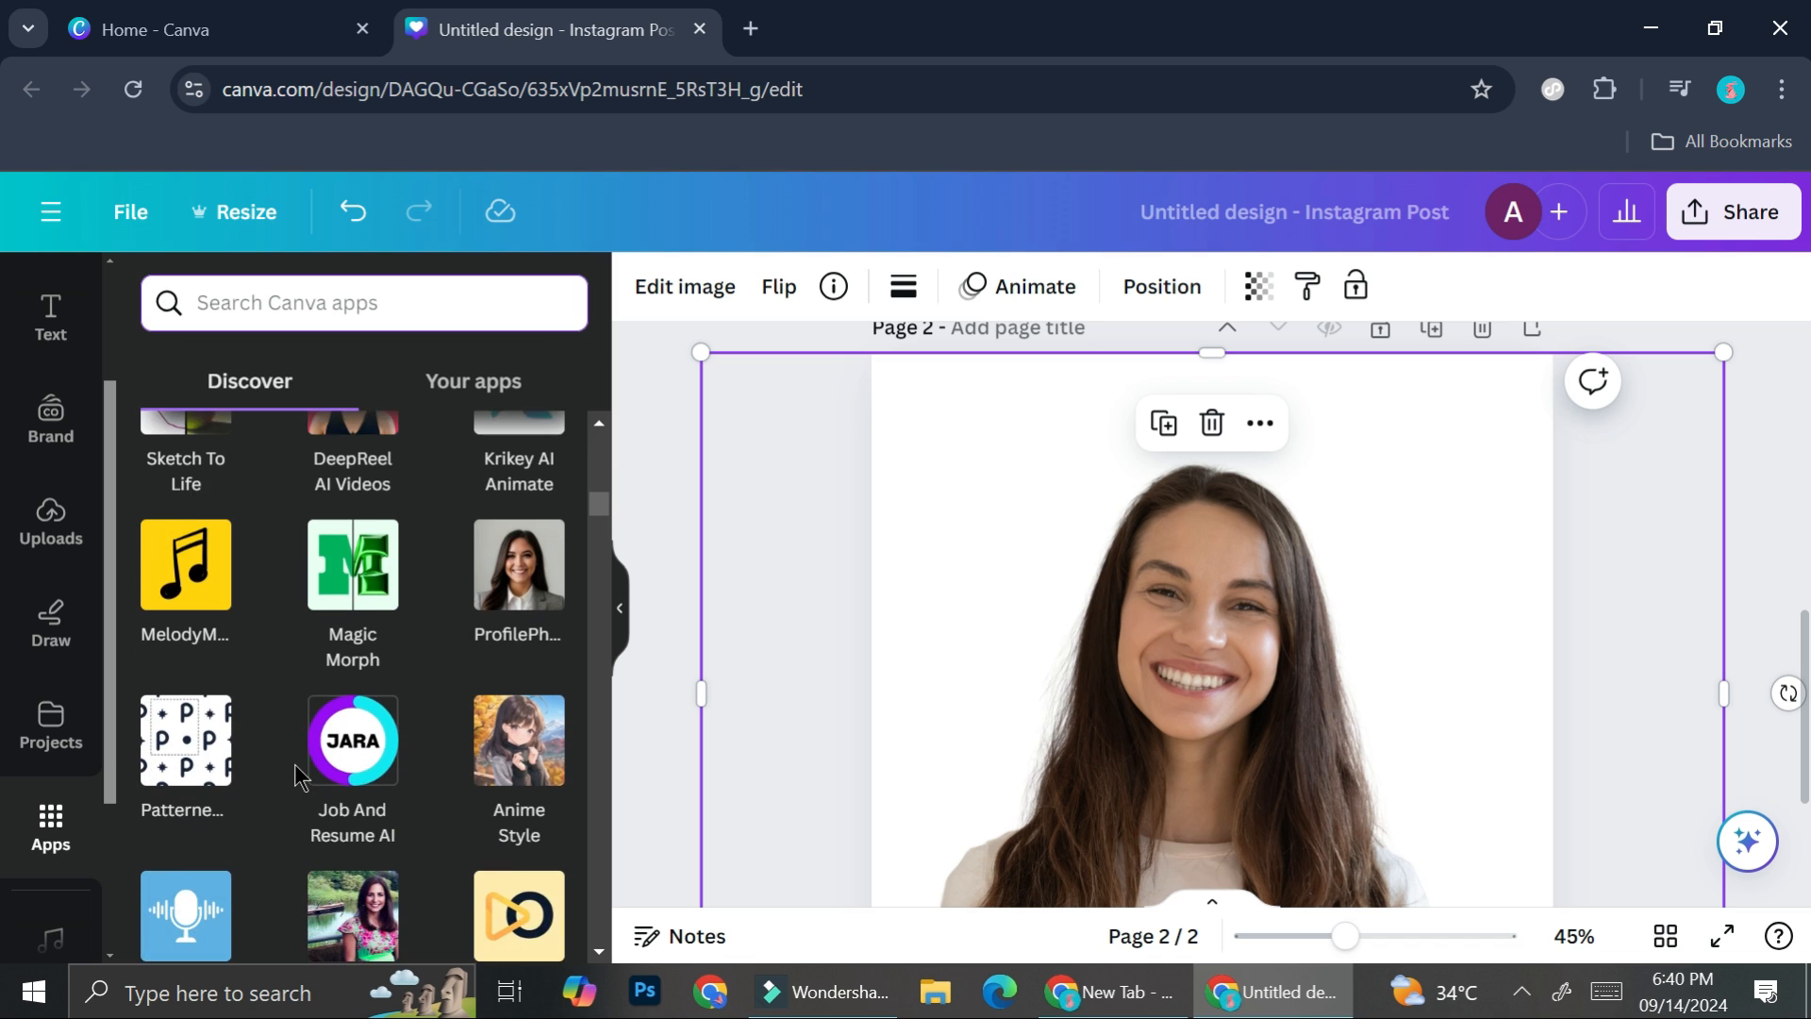
pyautogui.scroll(-3, 300, 778)
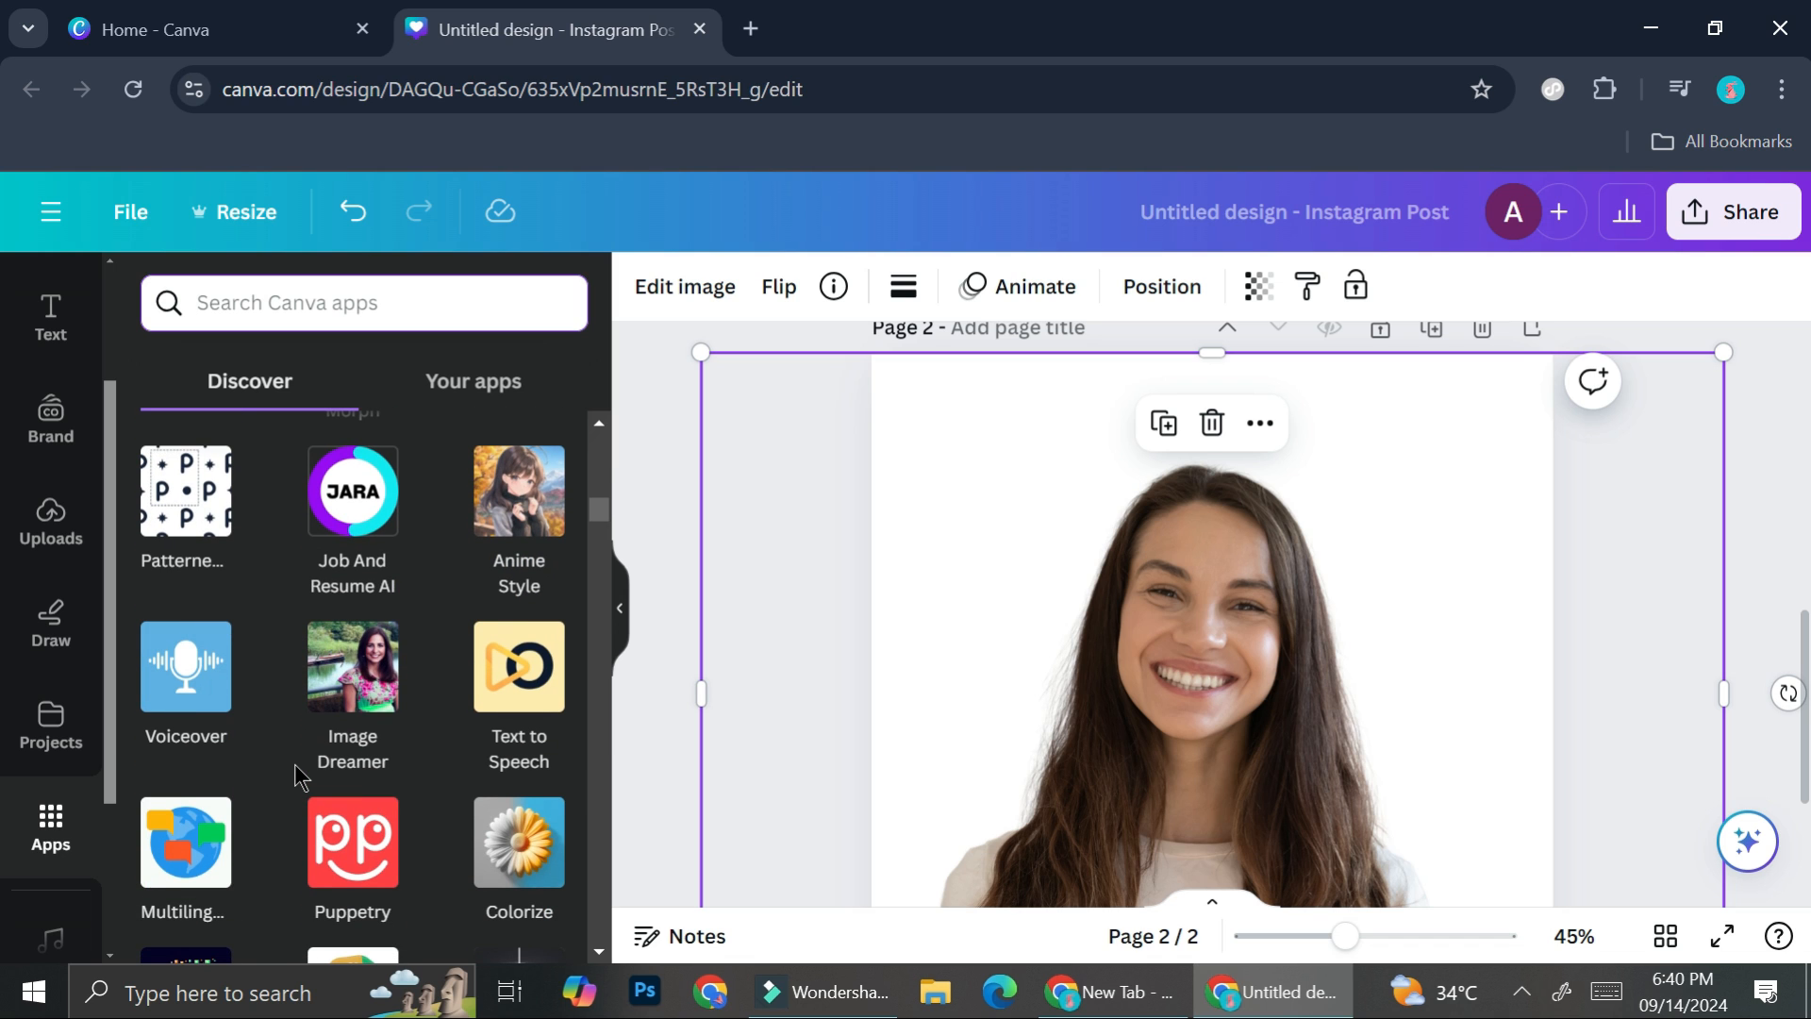
pyautogui.scroll(-3, 475, 562)
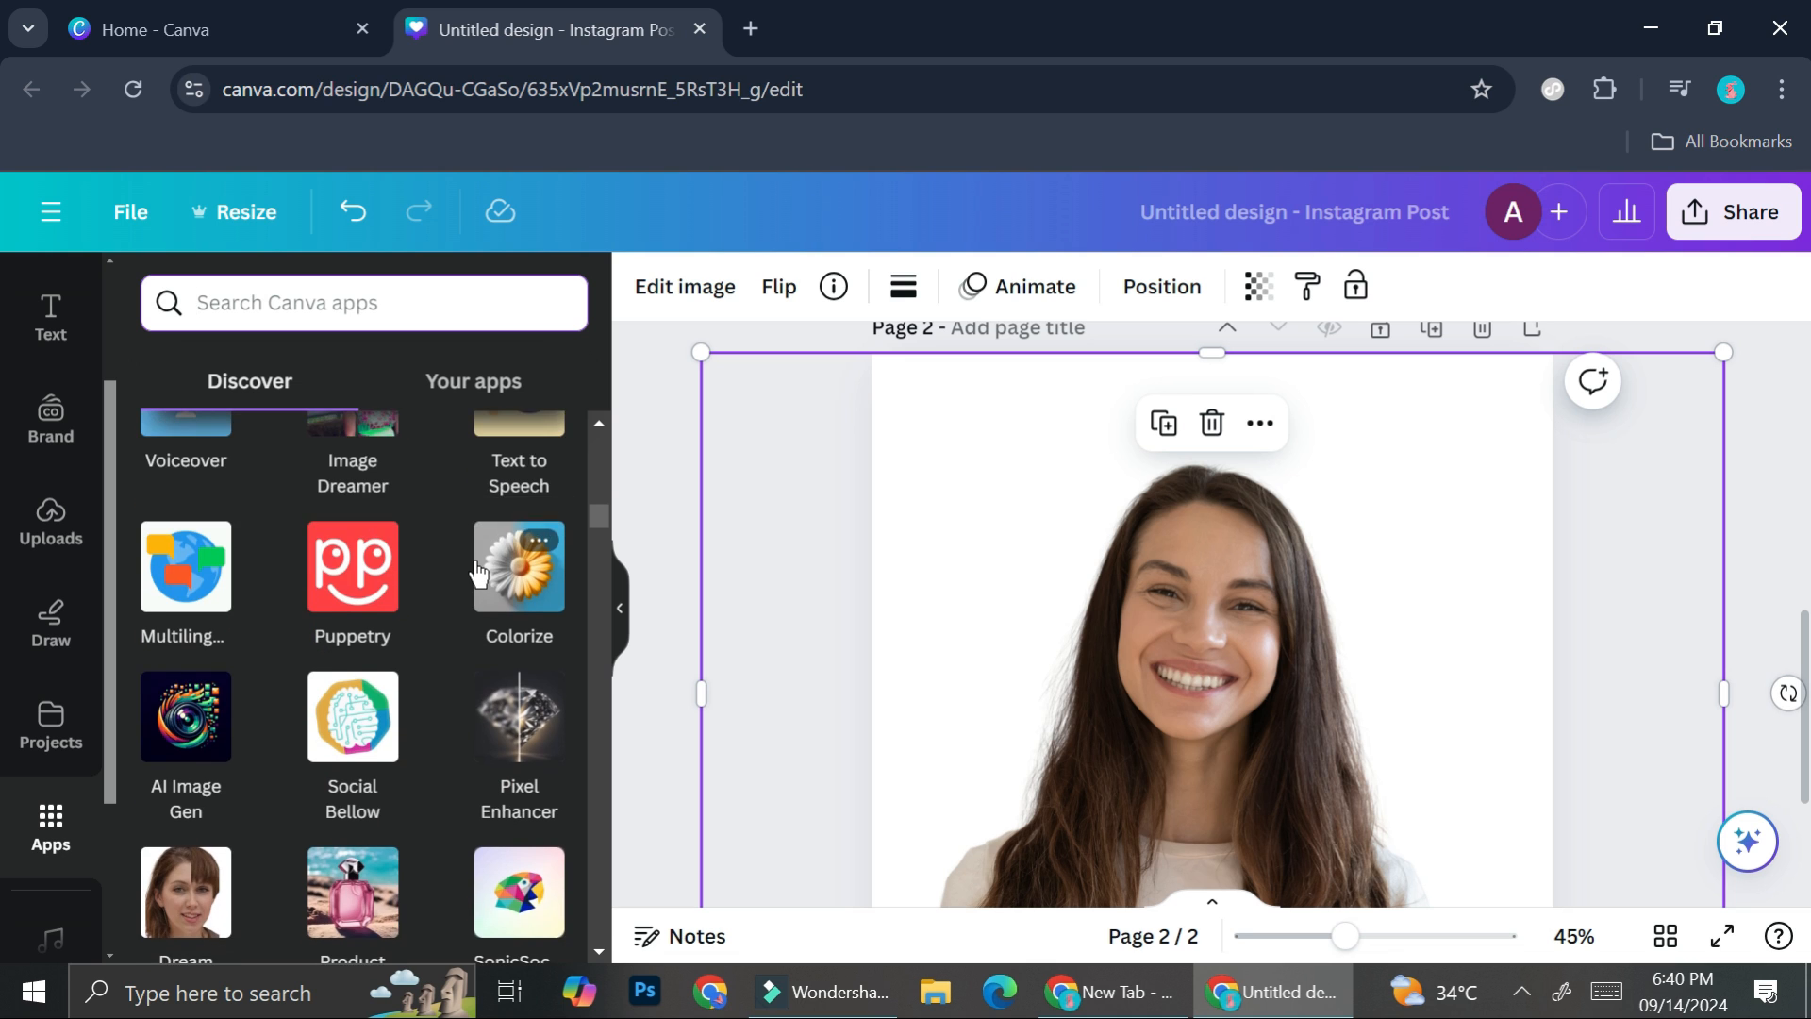
pyautogui.scroll(-2, 478, 572)
pyautogui.scroll(-4, 478, 571)
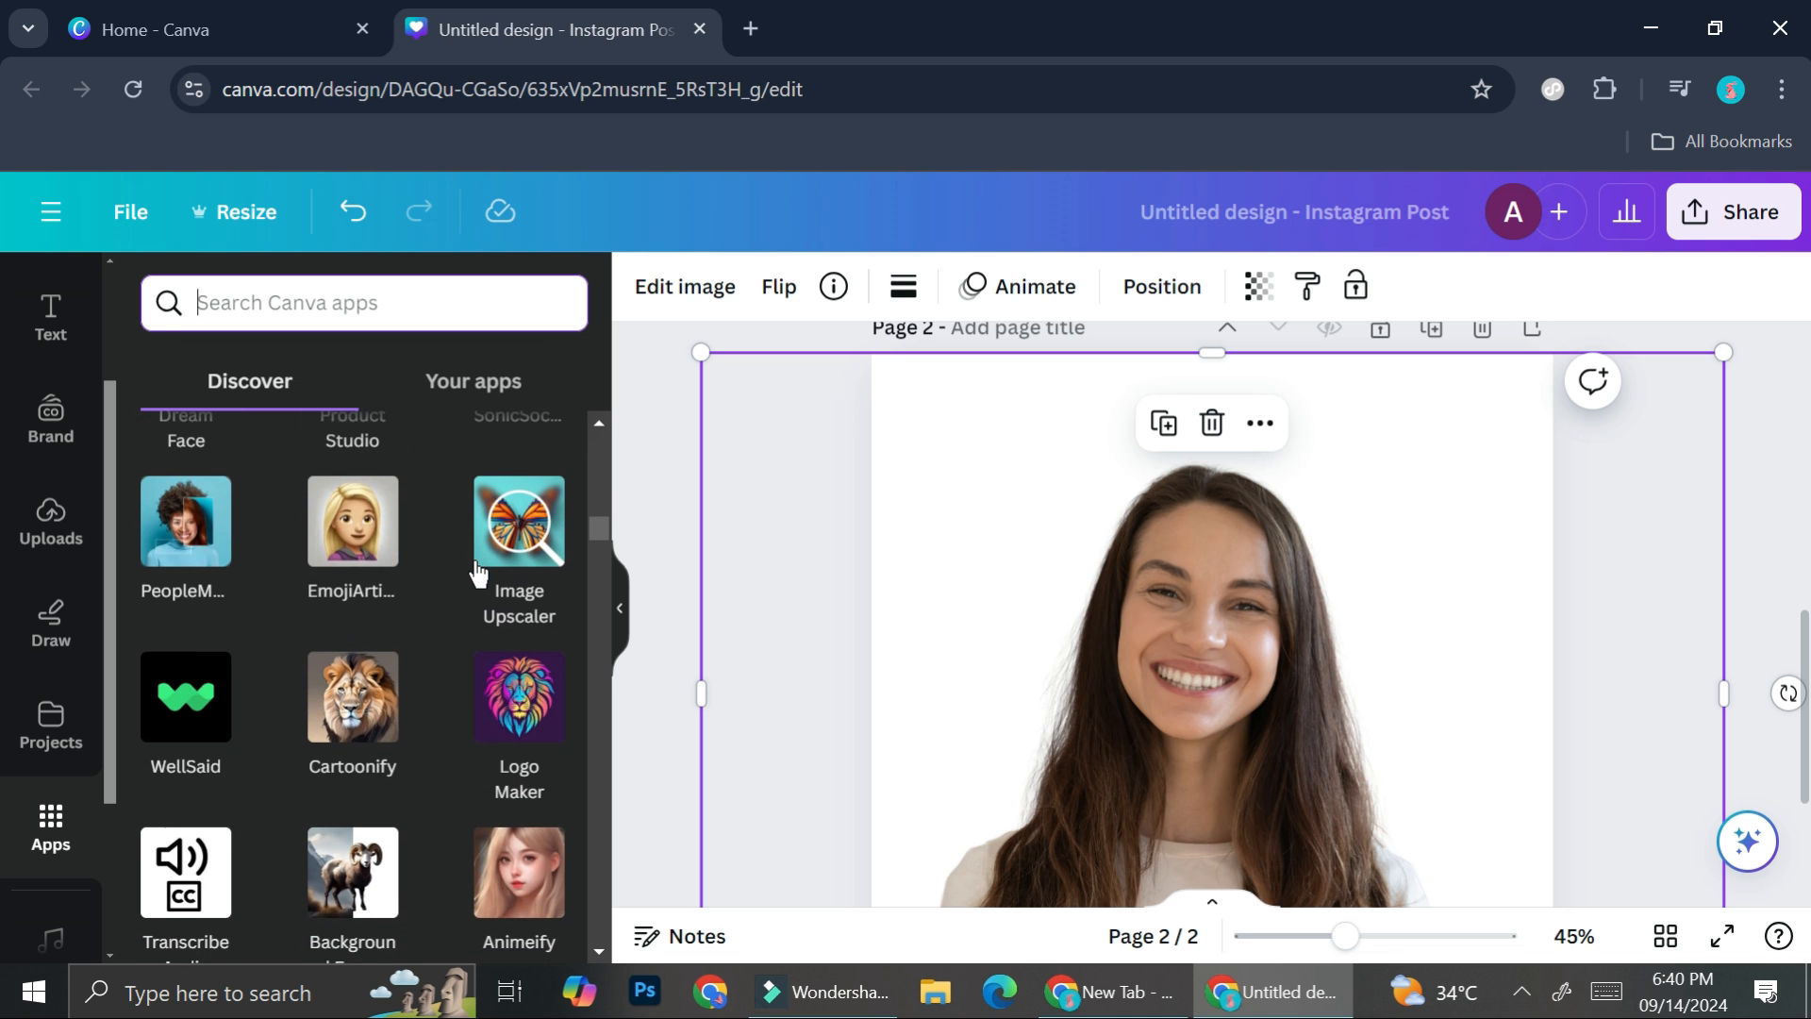
pyautogui.scroll(-1, 476, 566)
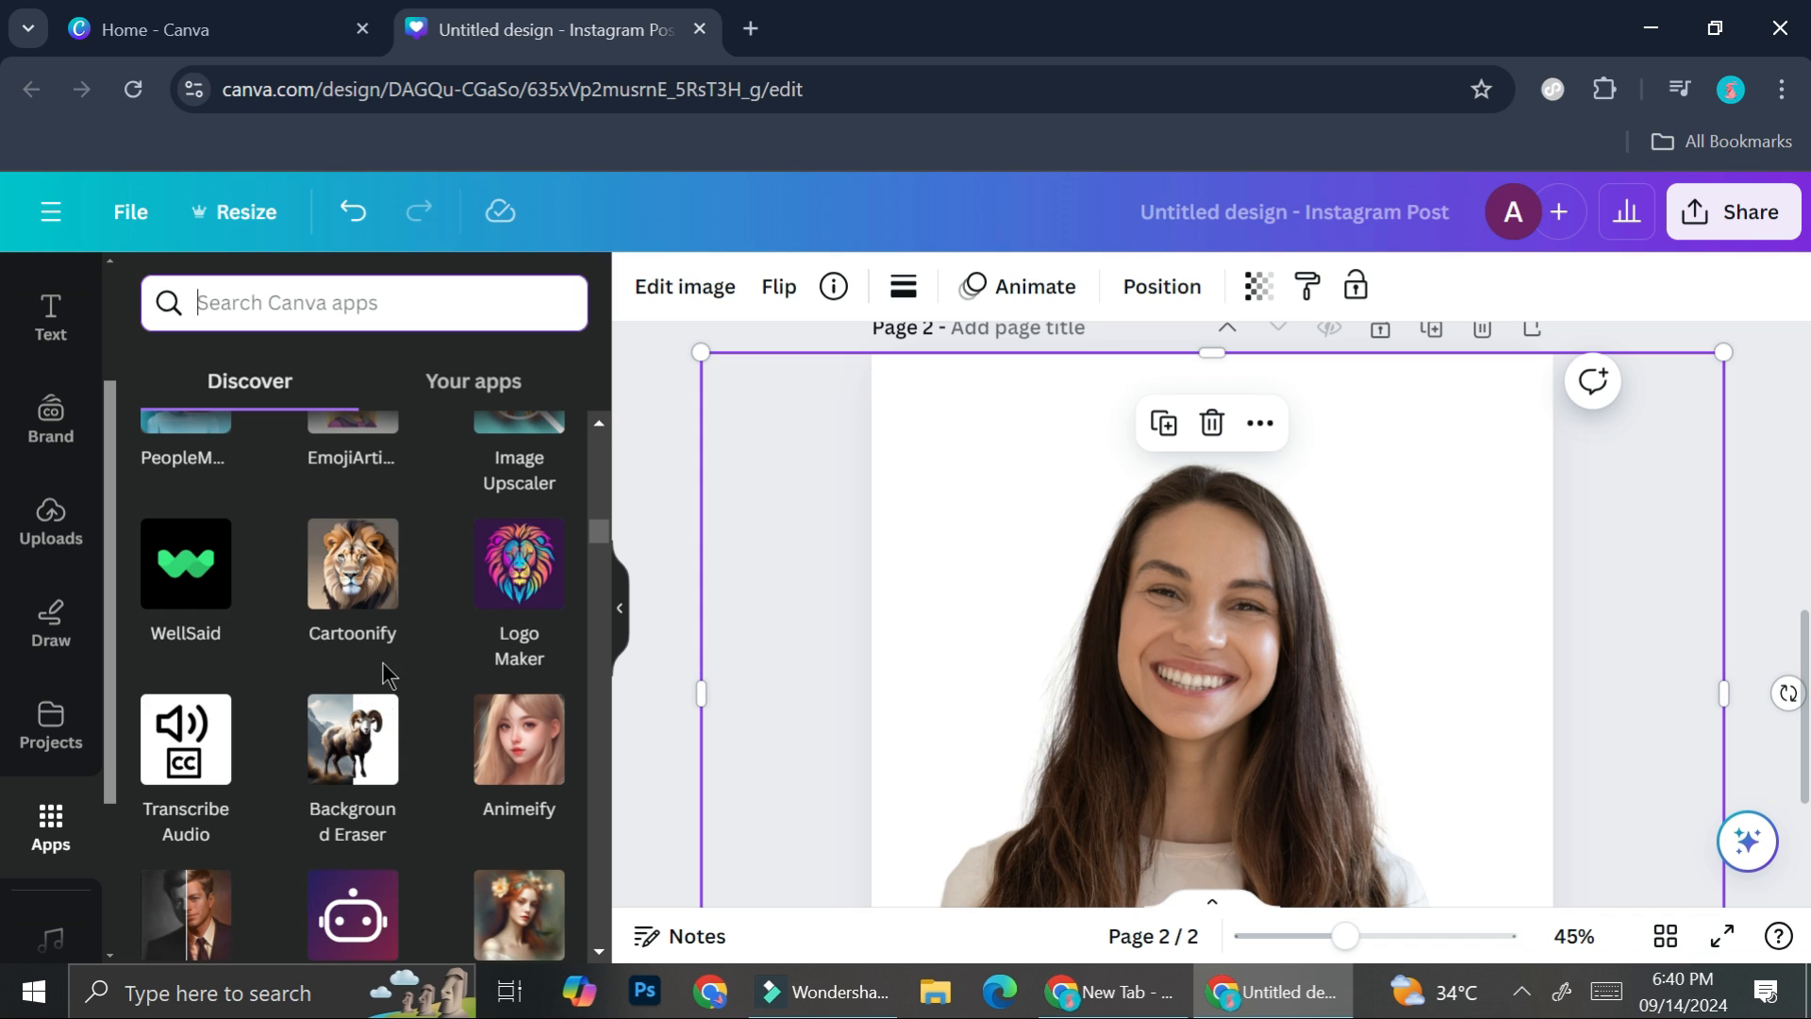
pyautogui.scroll(-1, 385, 671)
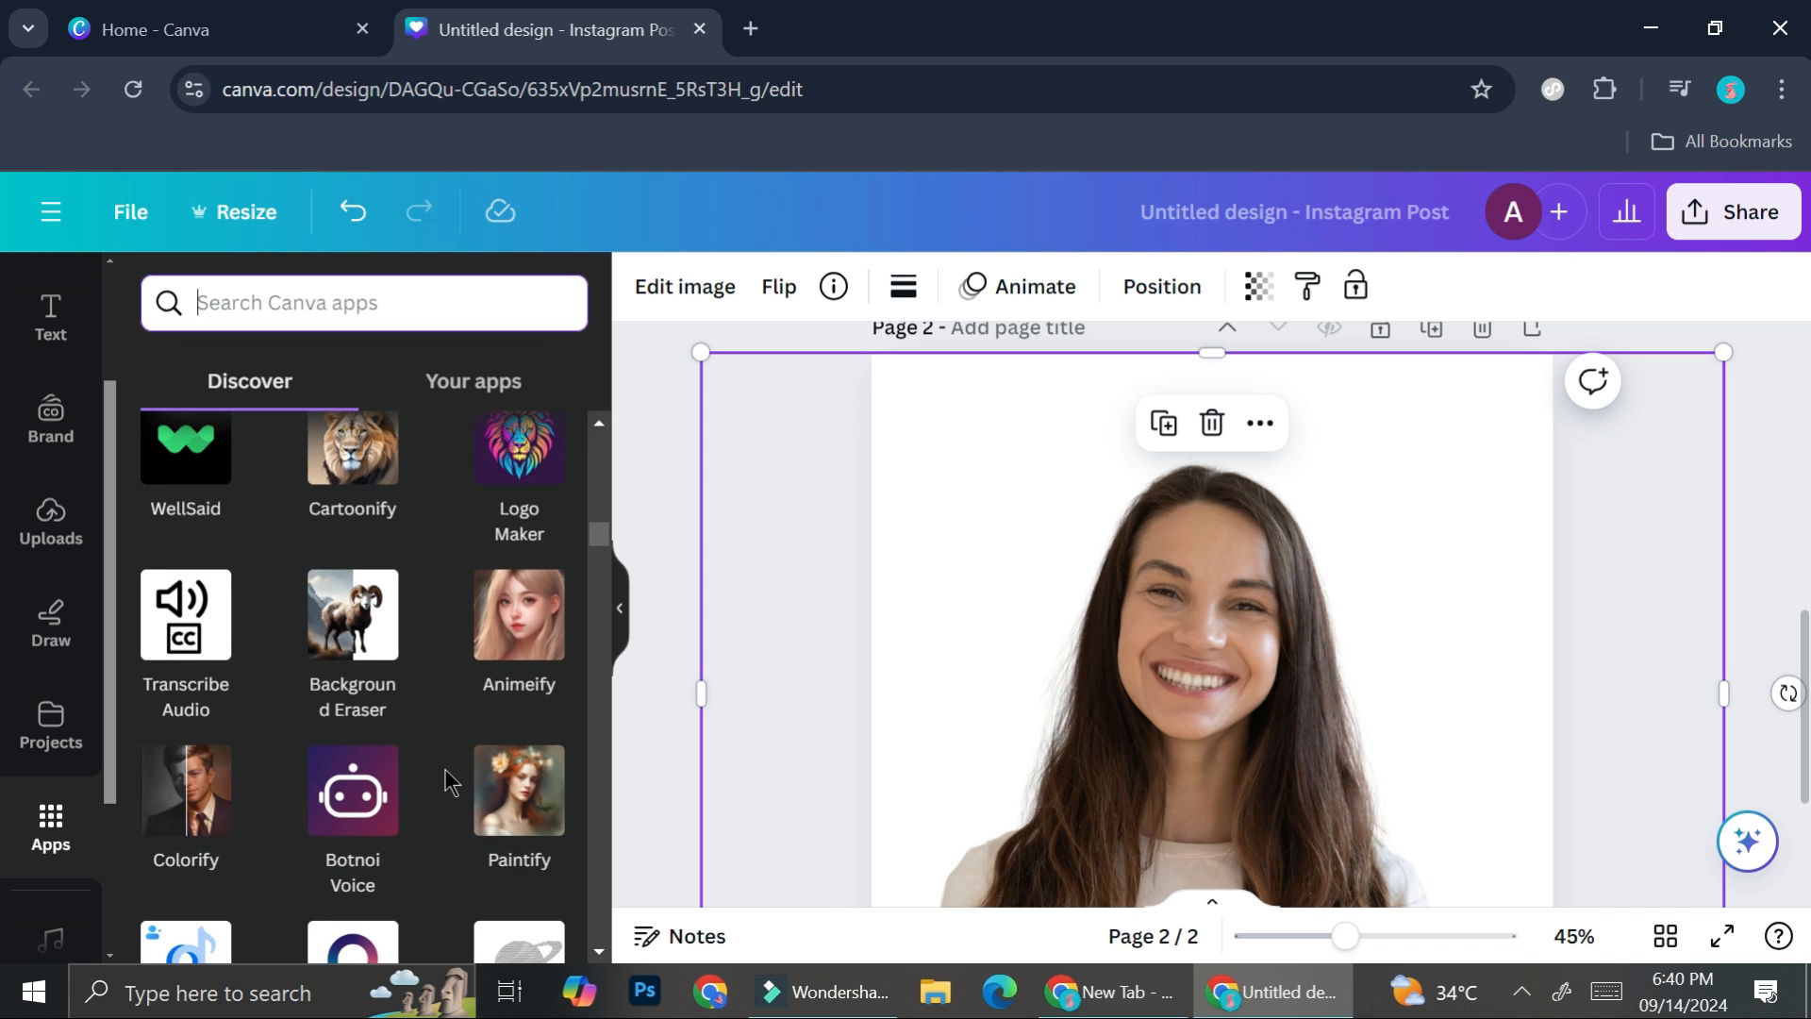
pyautogui.scroll(-1, 512, 836)
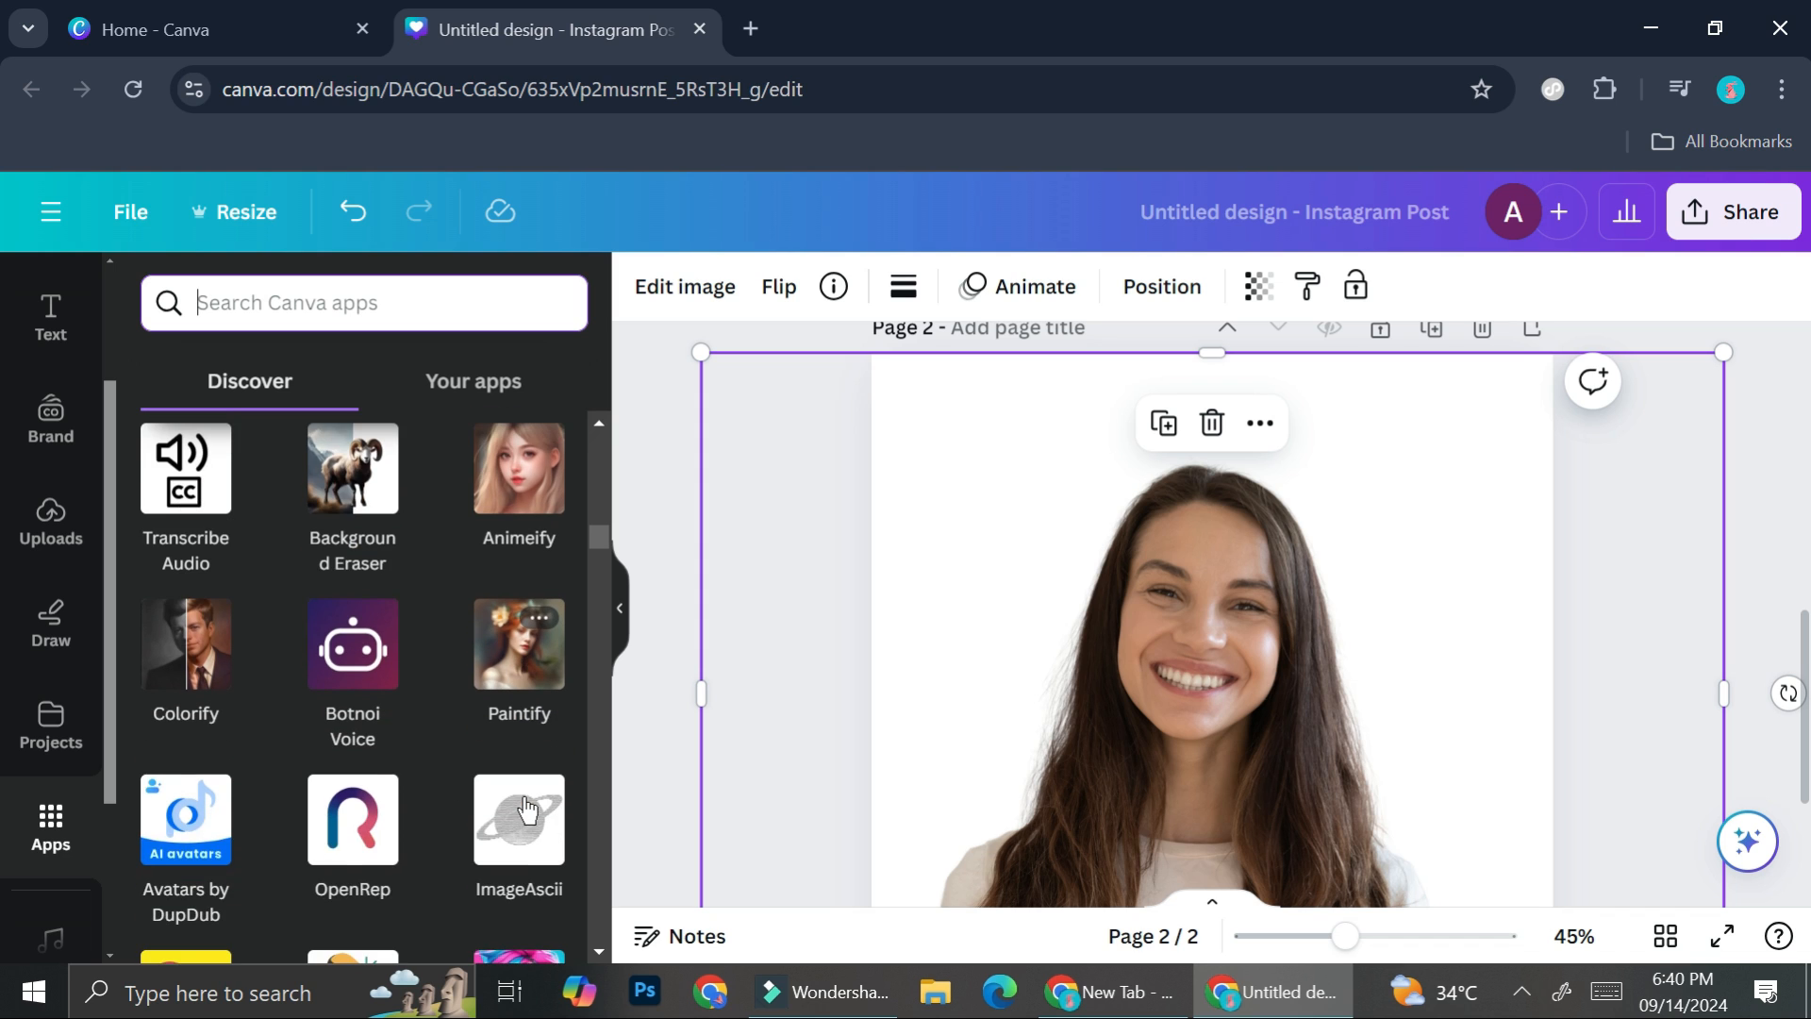
pyautogui.scroll(-1, 519, 811)
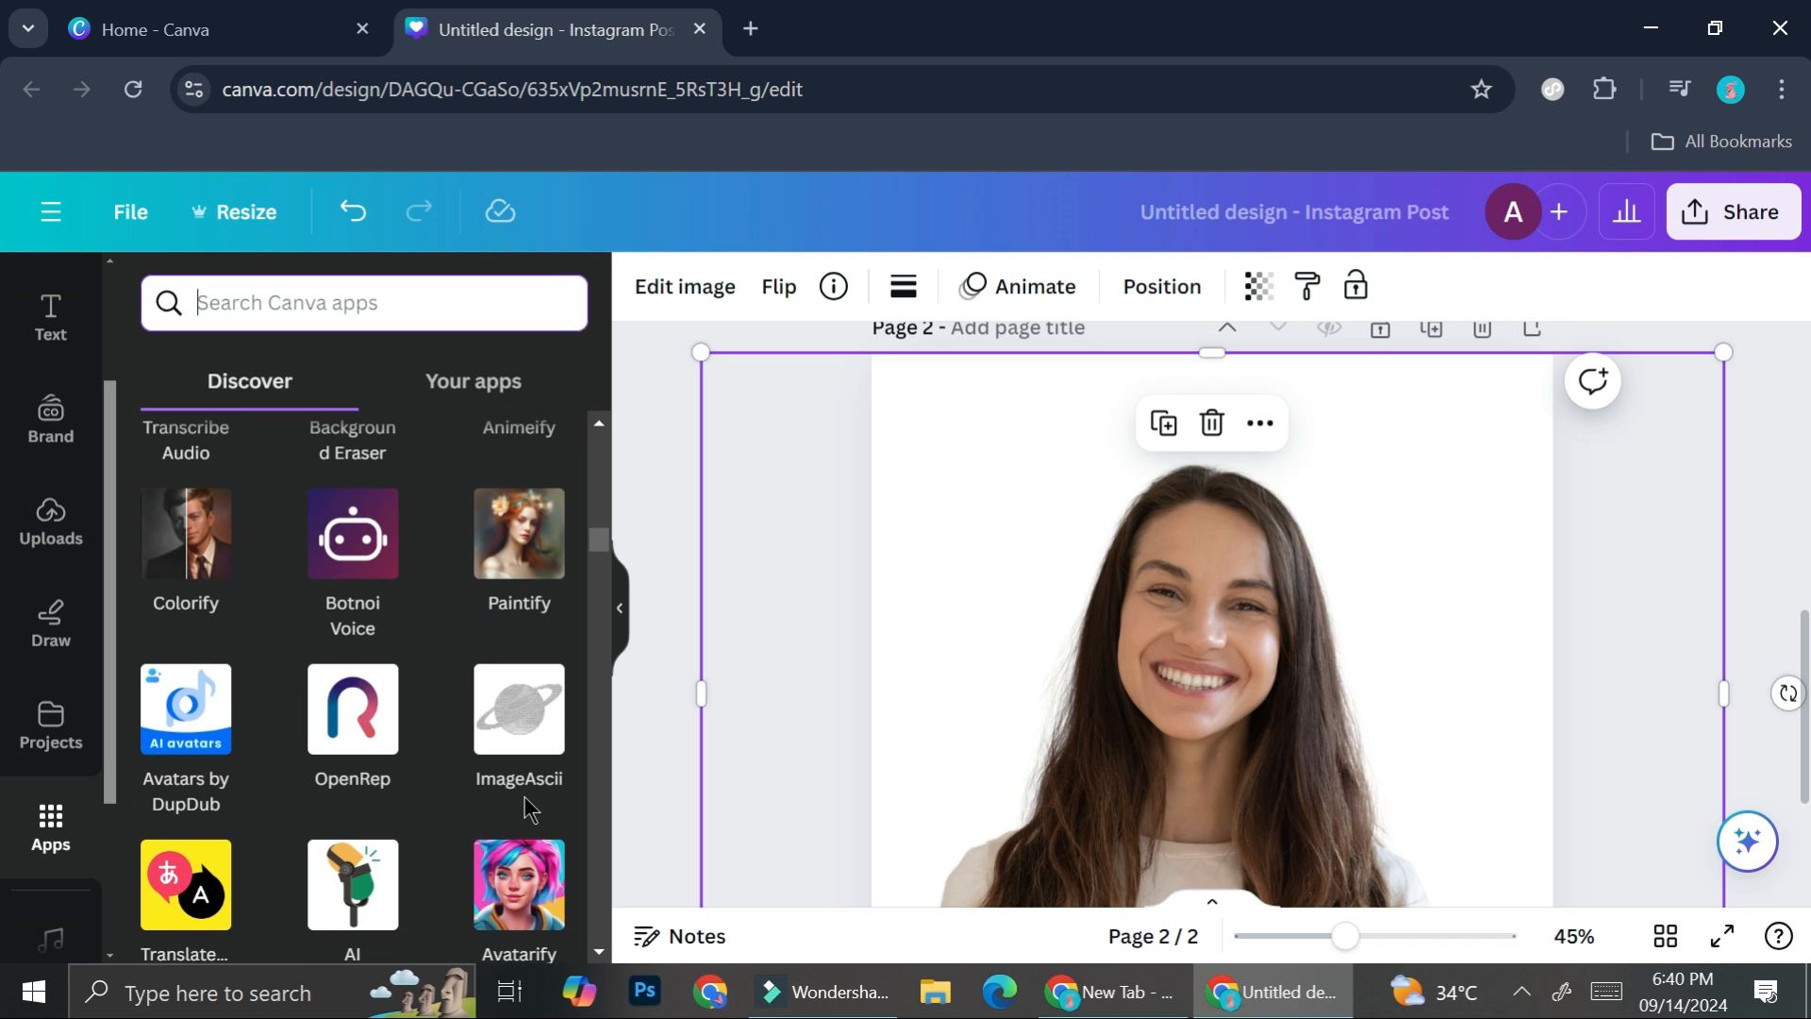
pyautogui.scroll(5, 525, 796)
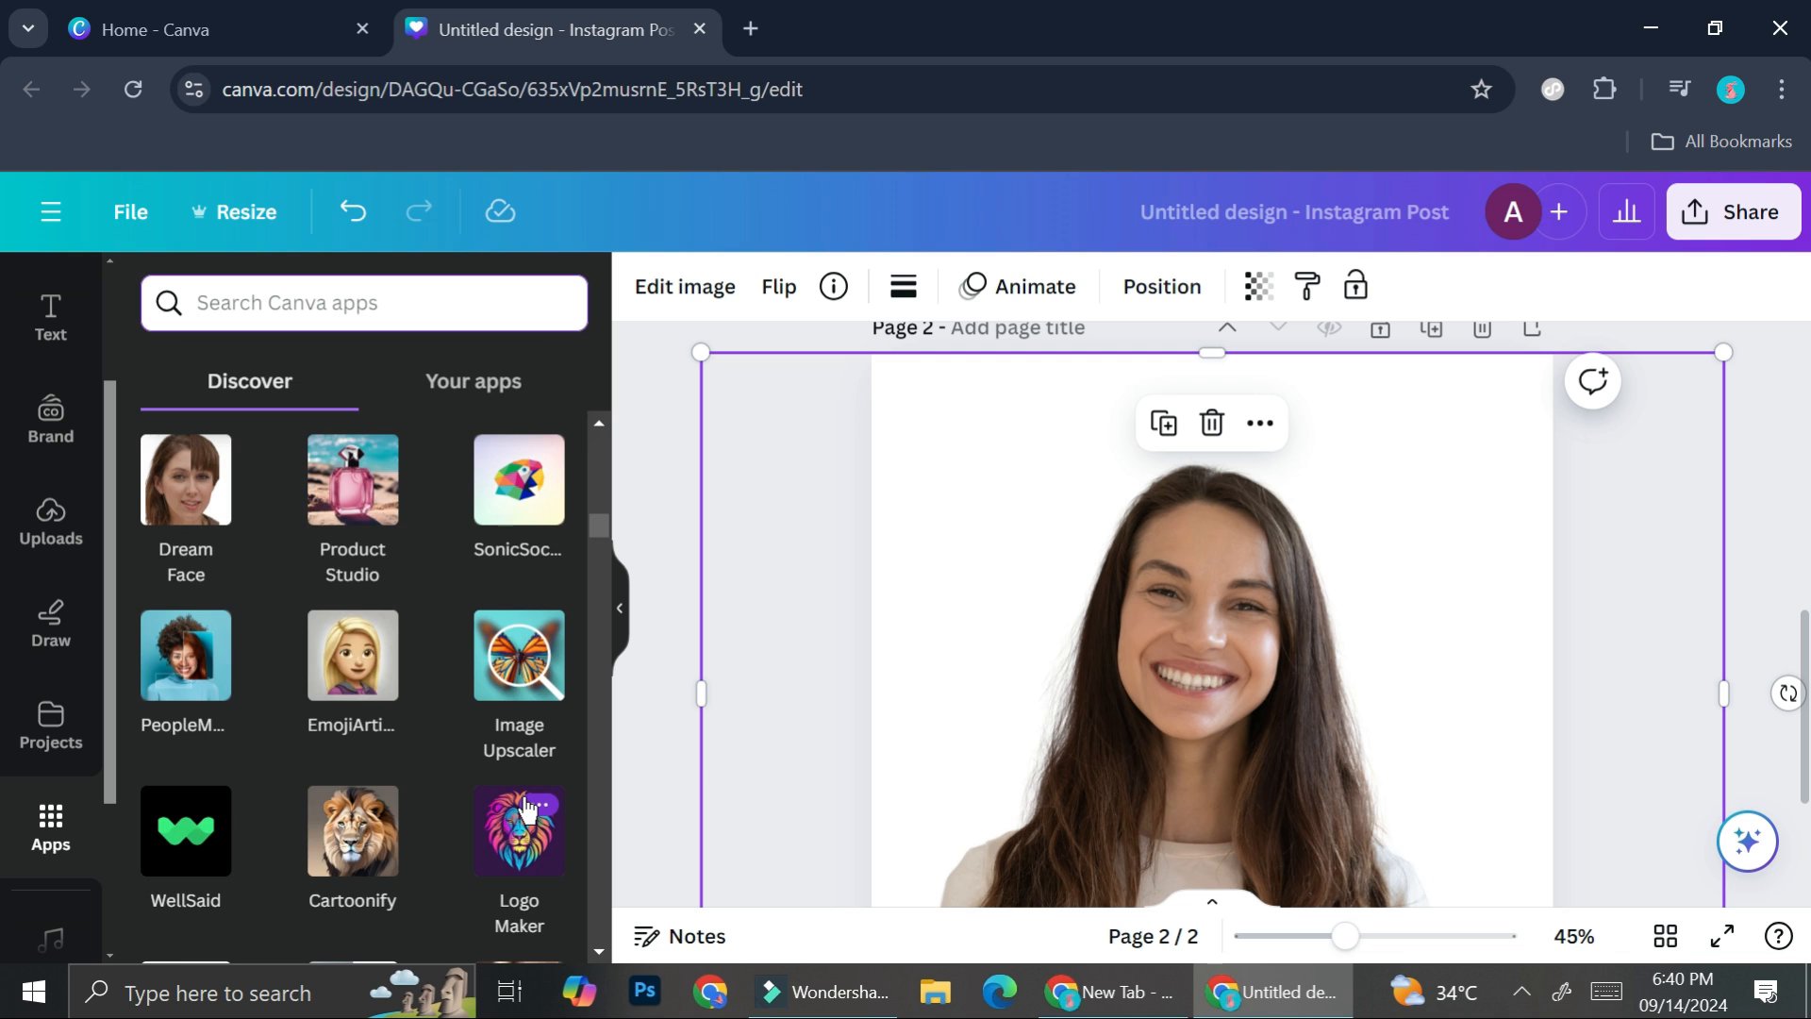
pyautogui.scroll(5, 528, 809)
pyautogui.scroll(-5, 377, 816)
# - Try converting the page 2 portrait with the Cartoonify app, and undo the replacement
pyautogui.click(359, 800)
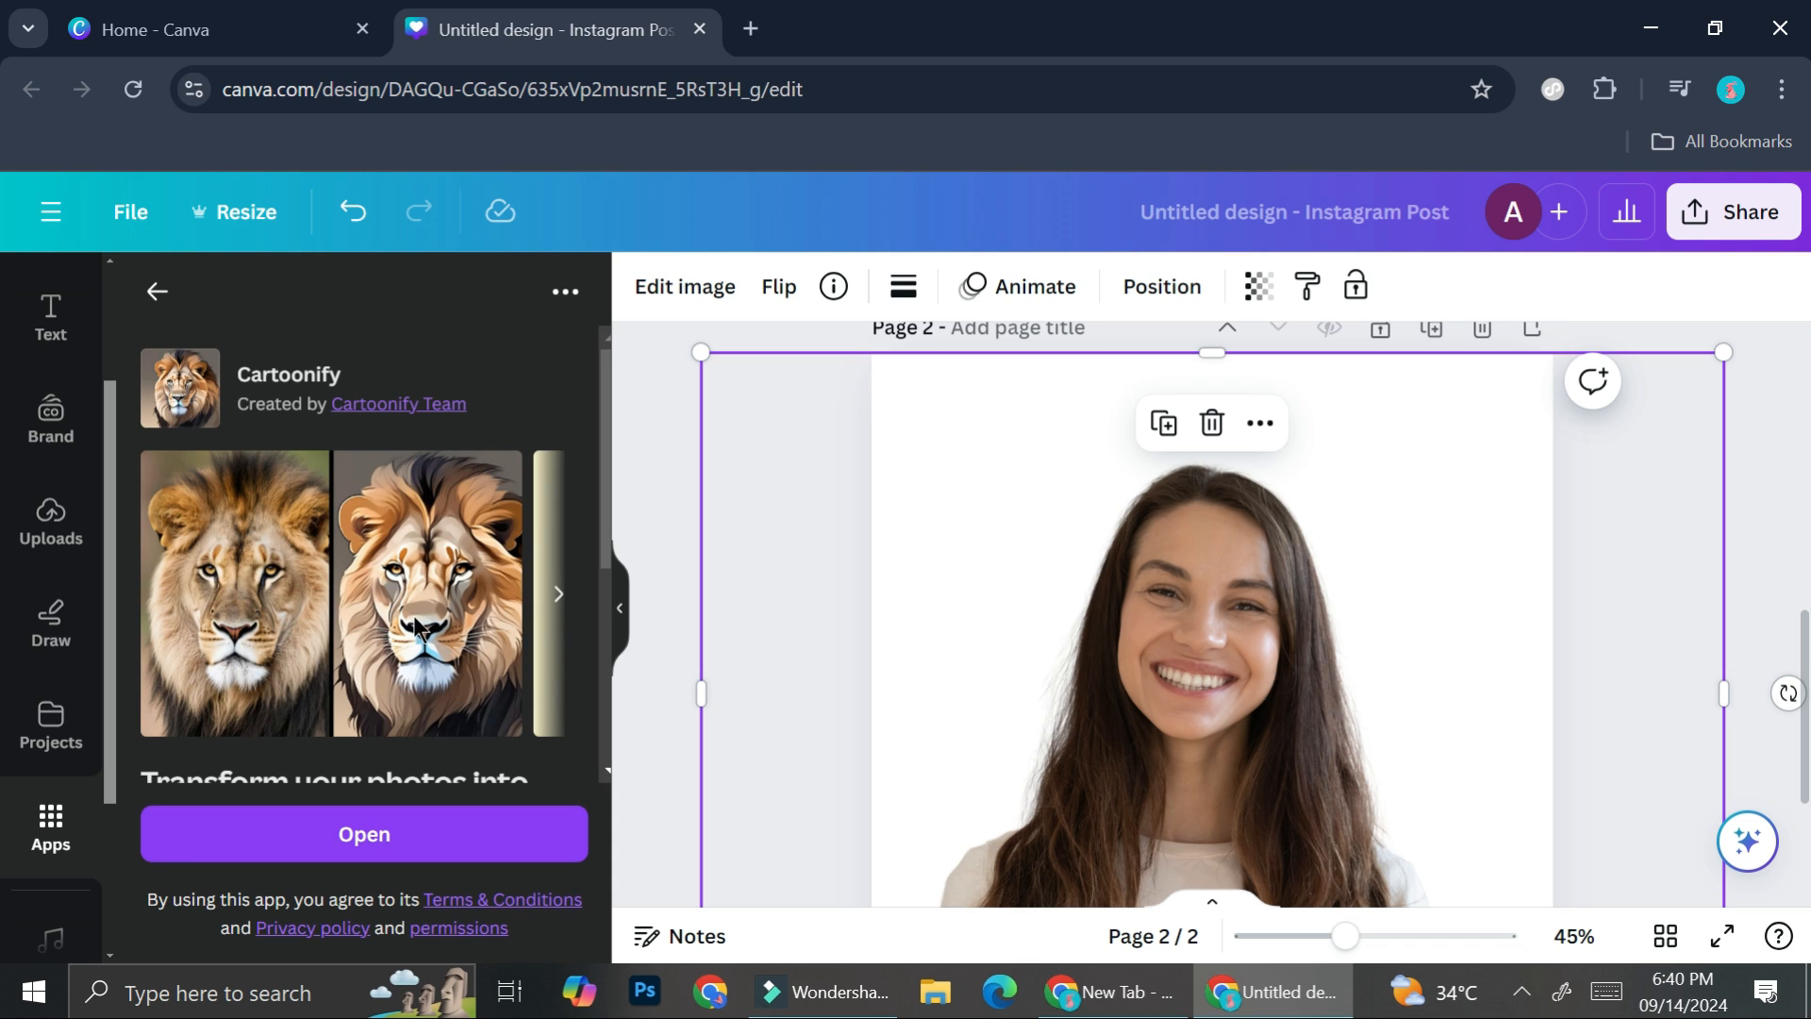
pyautogui.click(557, 594)
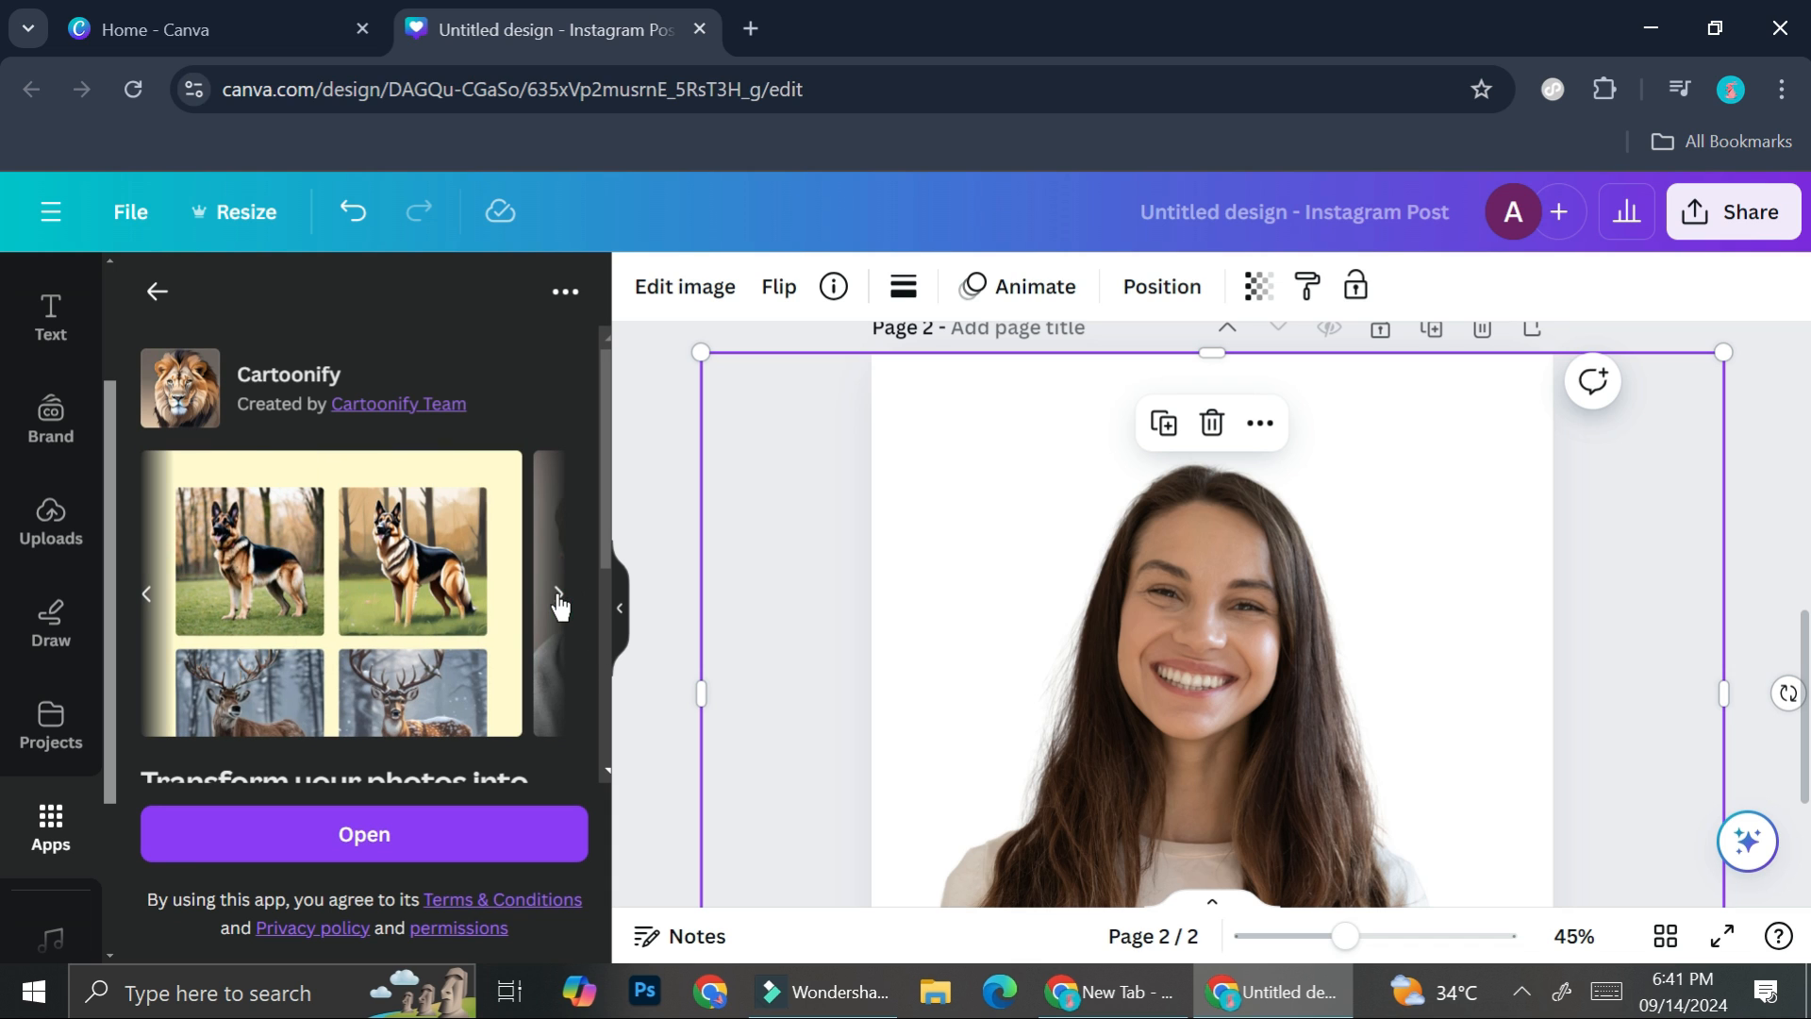
pyautogui.click(330, 838)
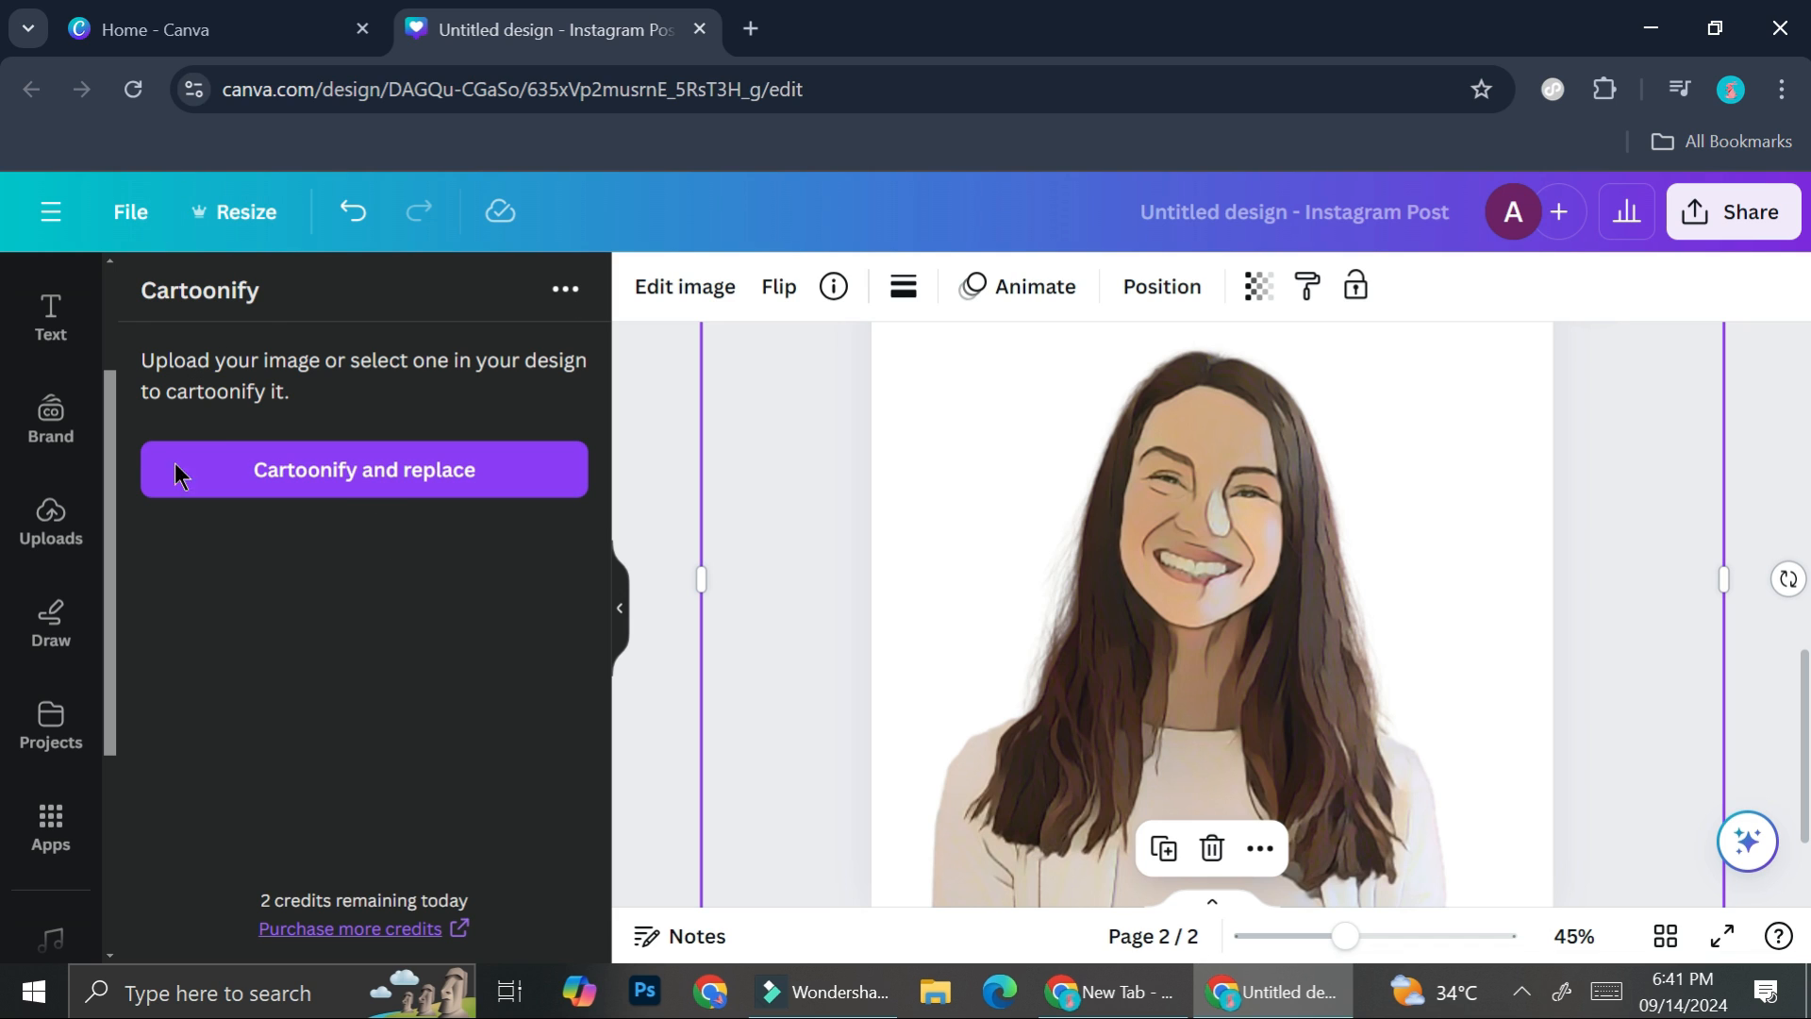
pyautogui.click(354, 231)
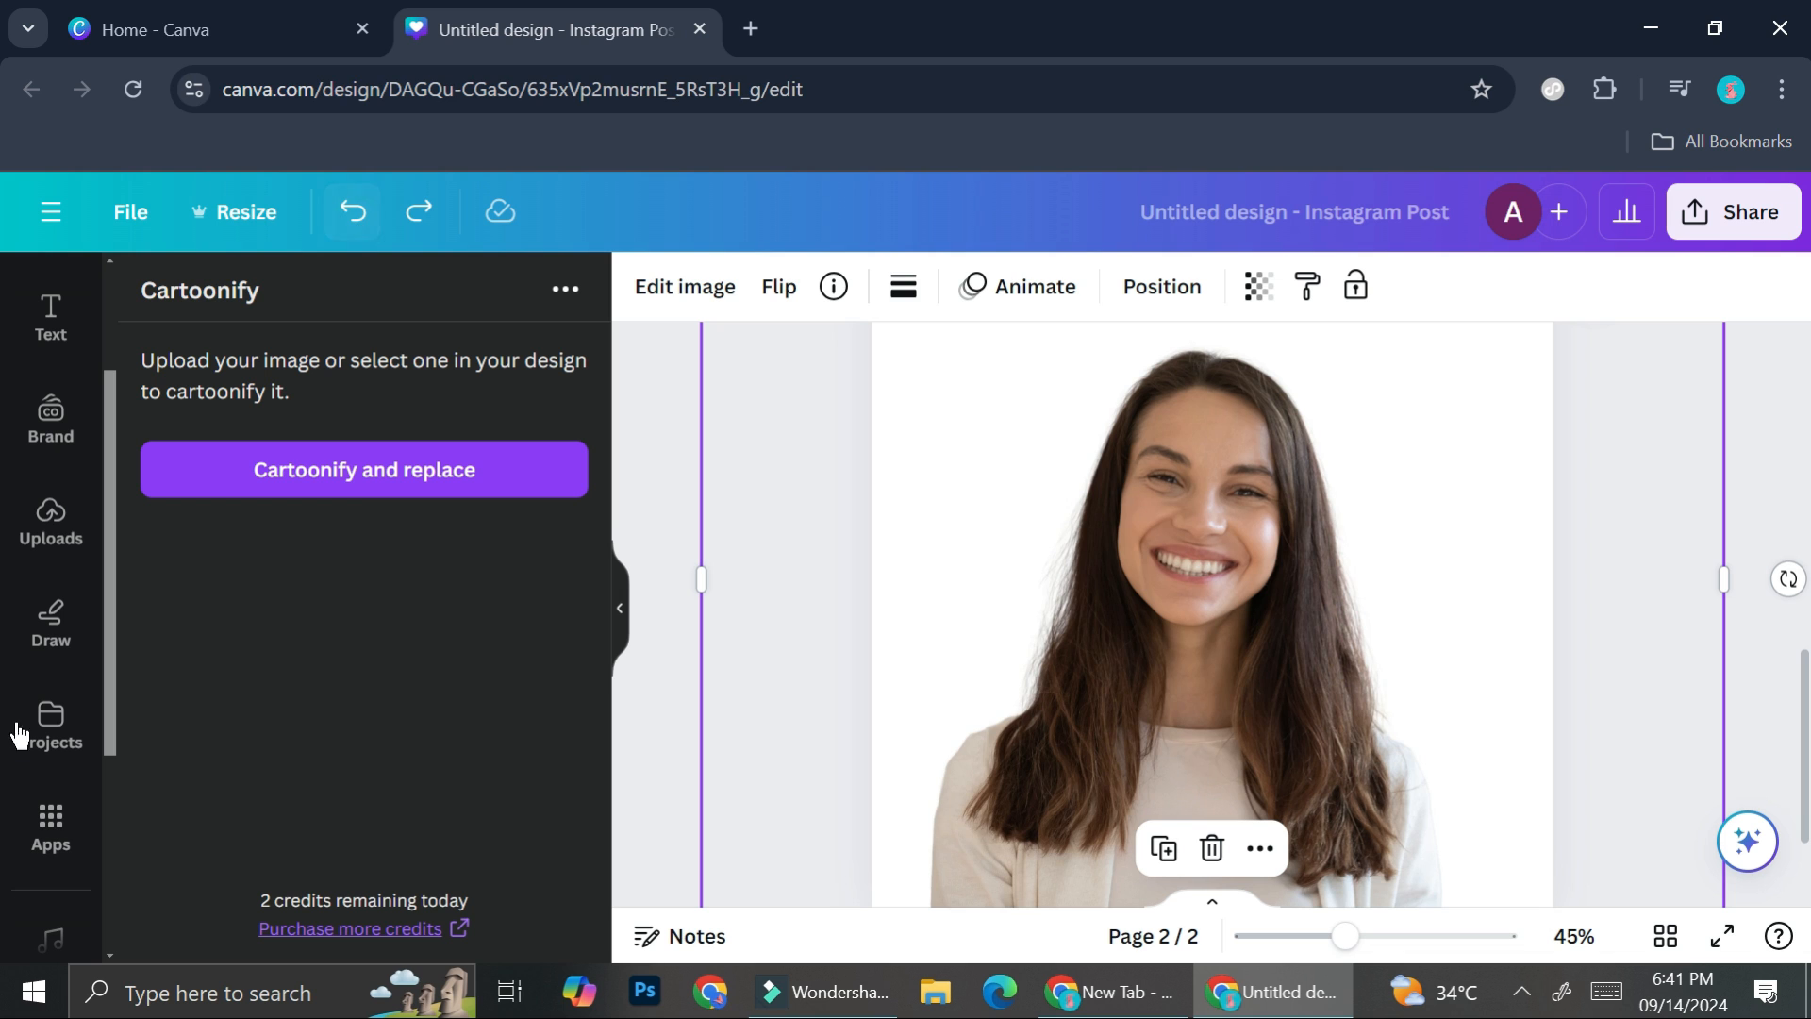
# - Find the Animeify app in the apps library and use it to animeify the portrait on page 2
pyautogui.click(46, 849)
pyautogui.scroll(-10, 270, 745)
pyautogui.scroll(-8, 271, 739)
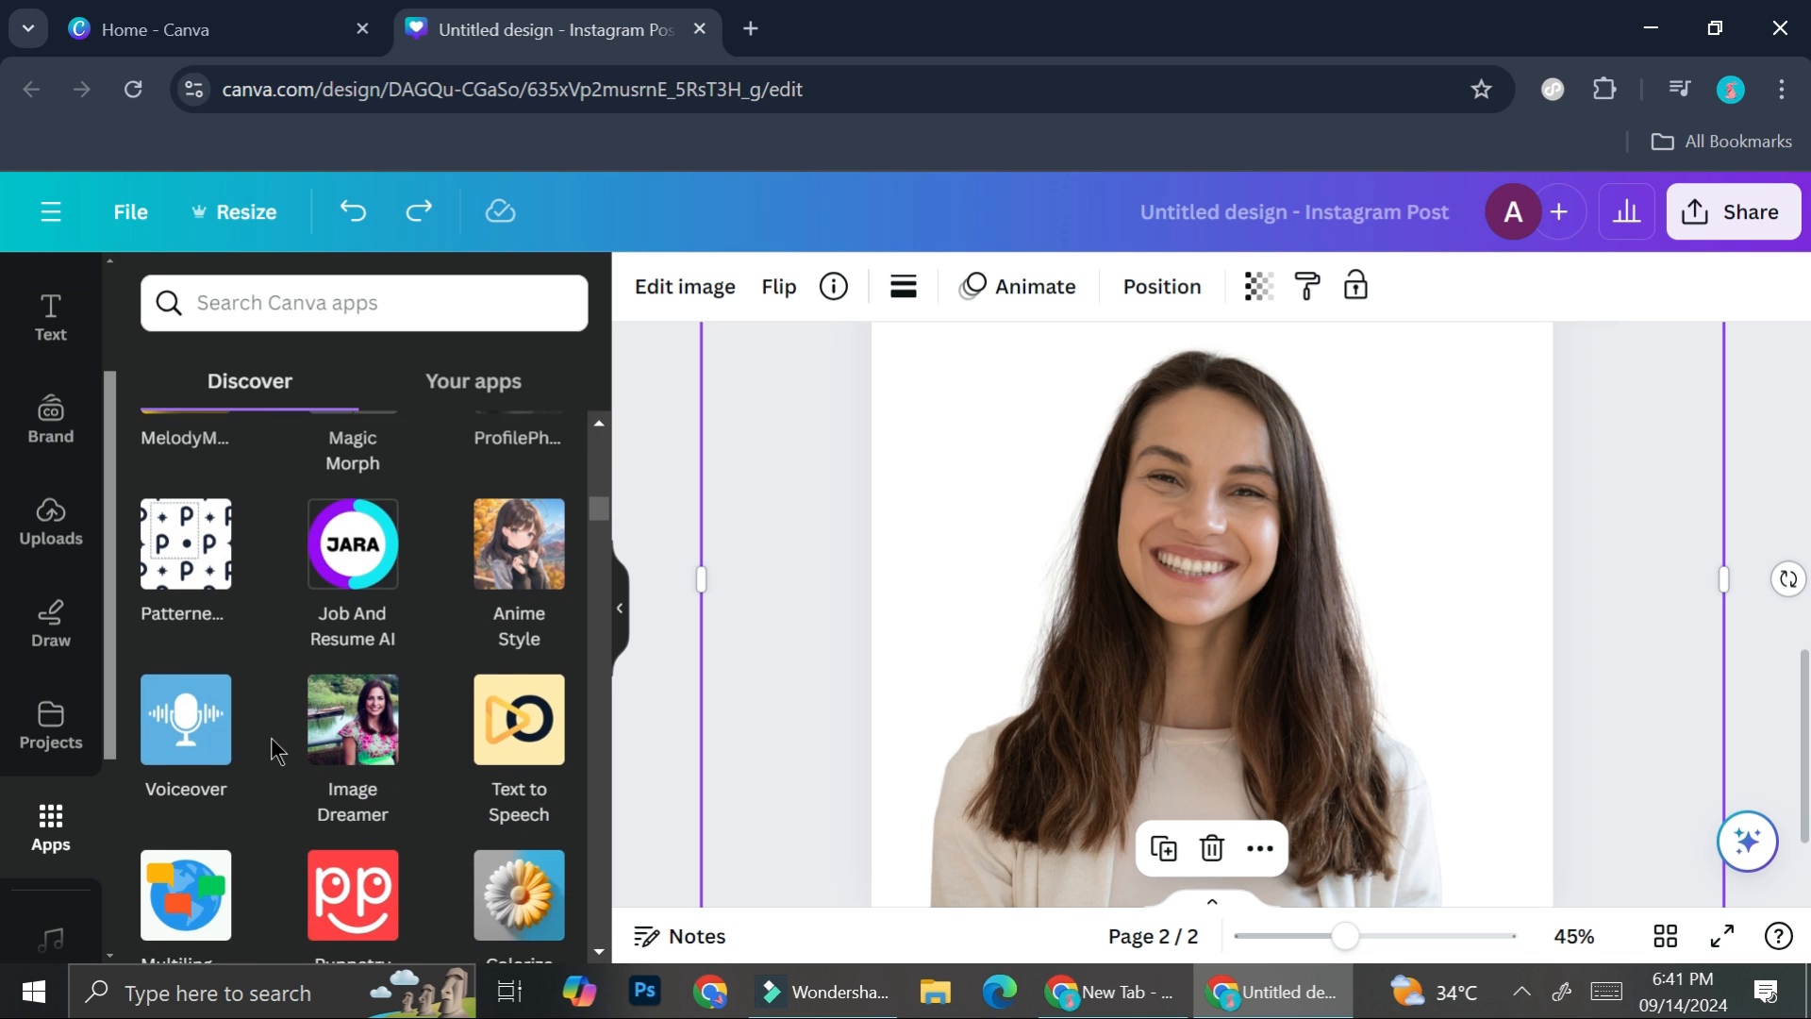
pyautogui.scroll(-5, 270, 737)
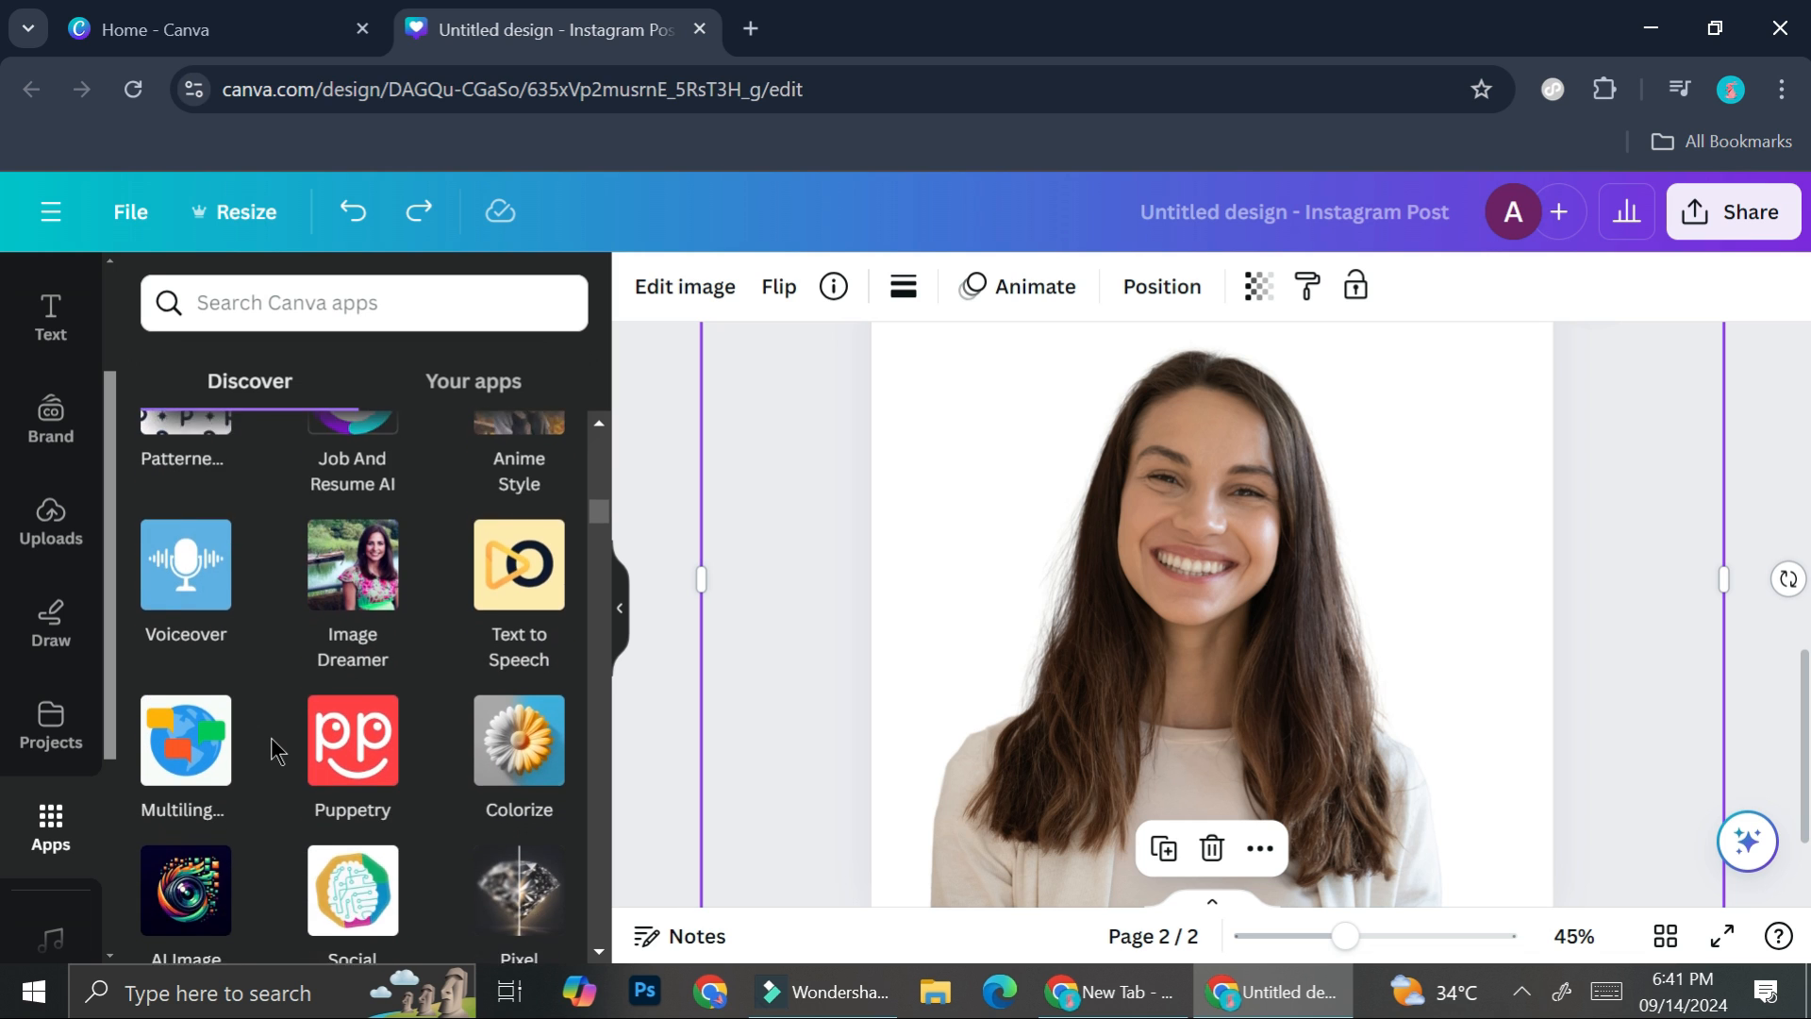
pyautogui.scroll(-5, 270, 737)
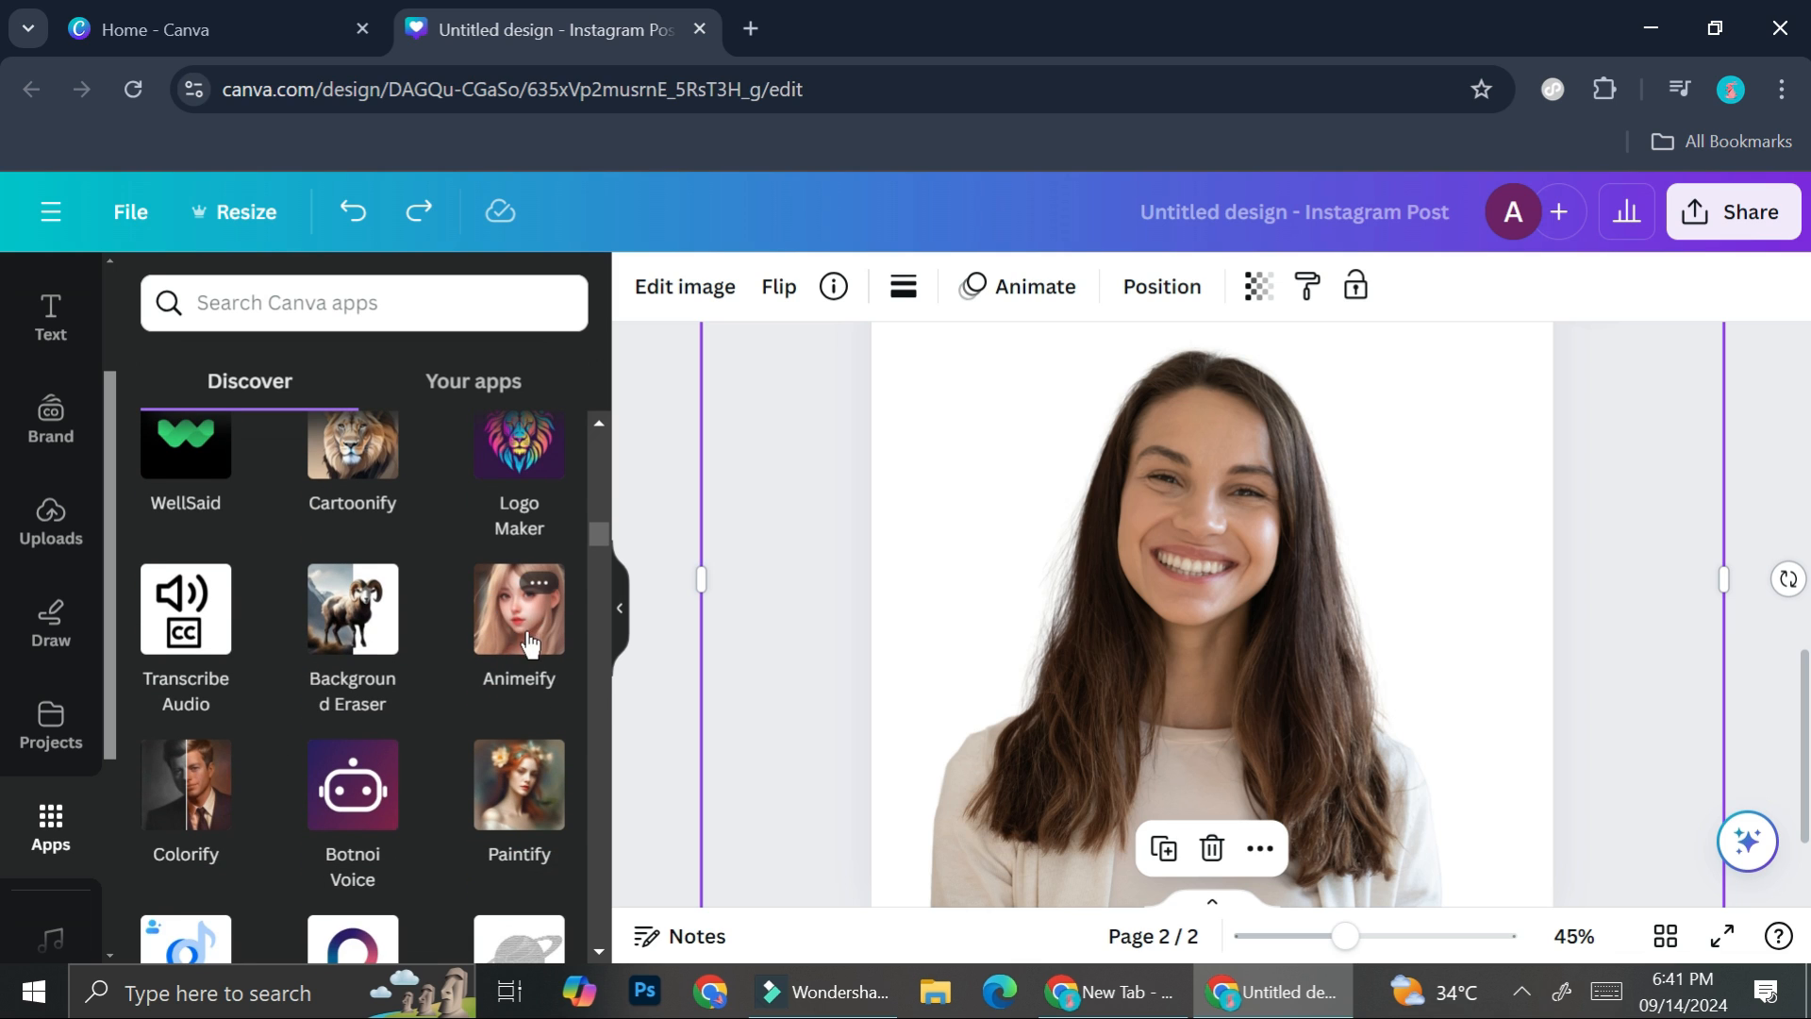
pyautogui.click(514, 613)
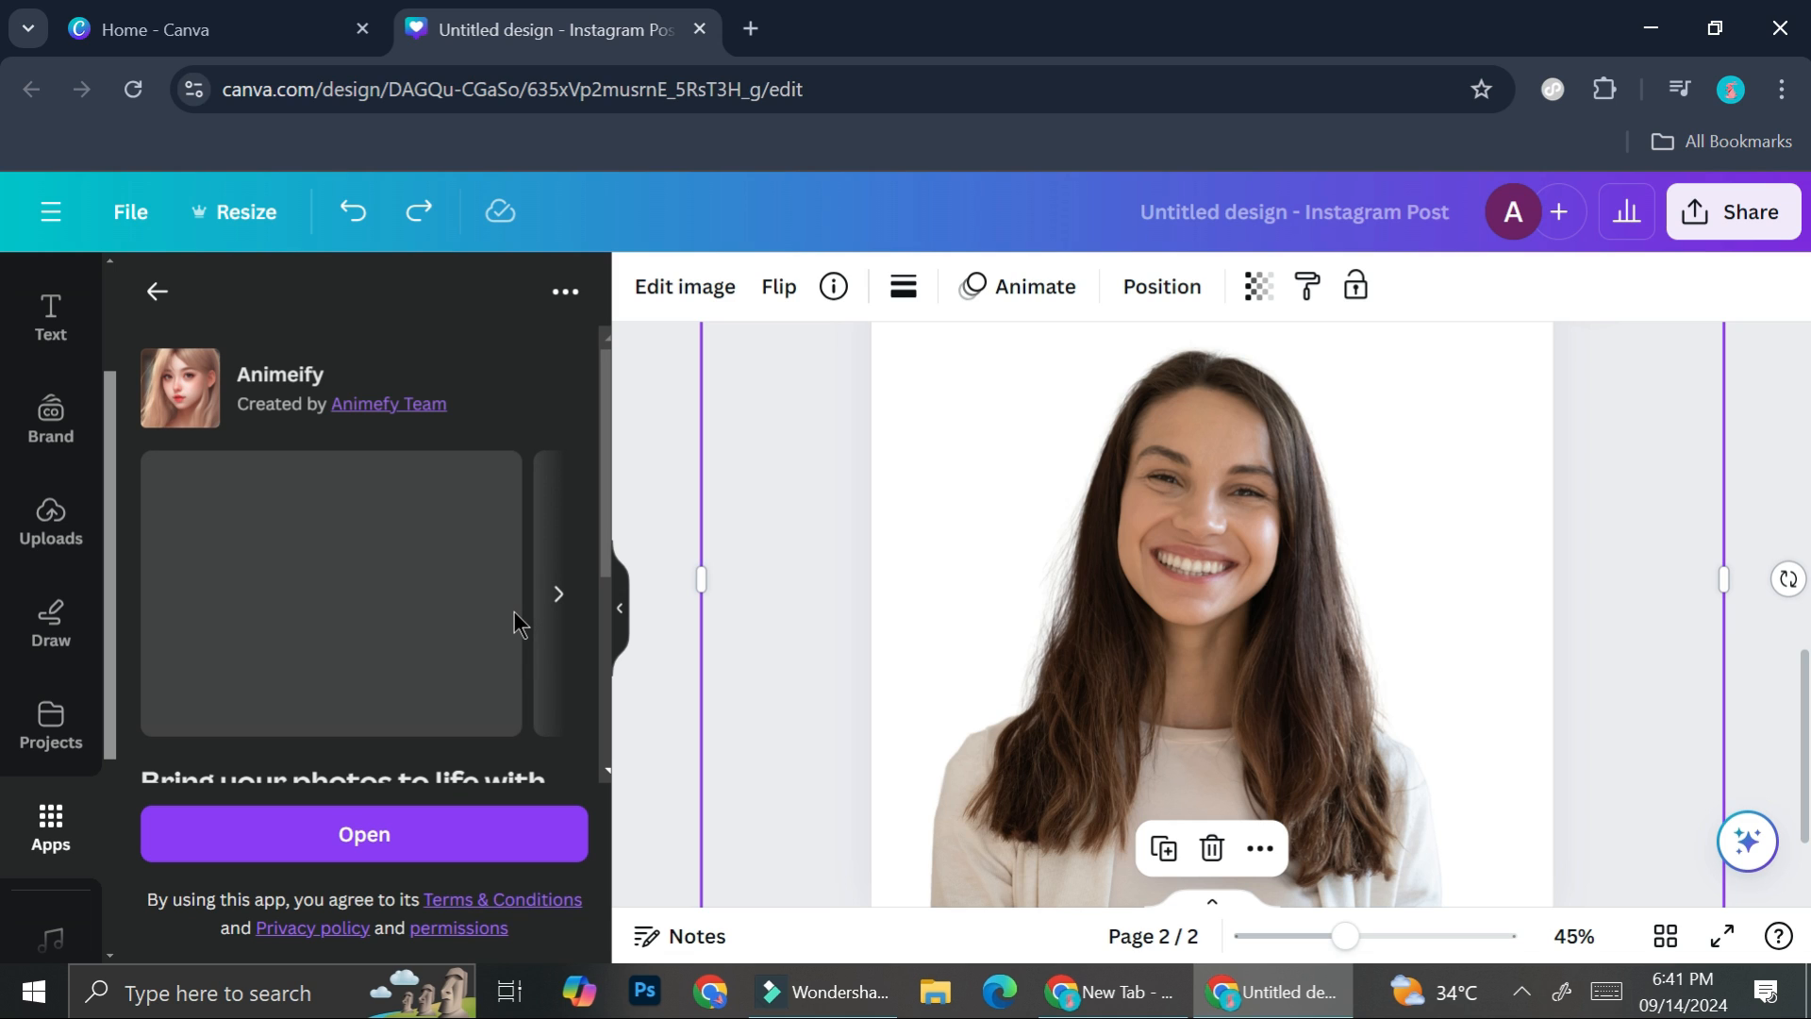
pyautogui.click(412, 853)
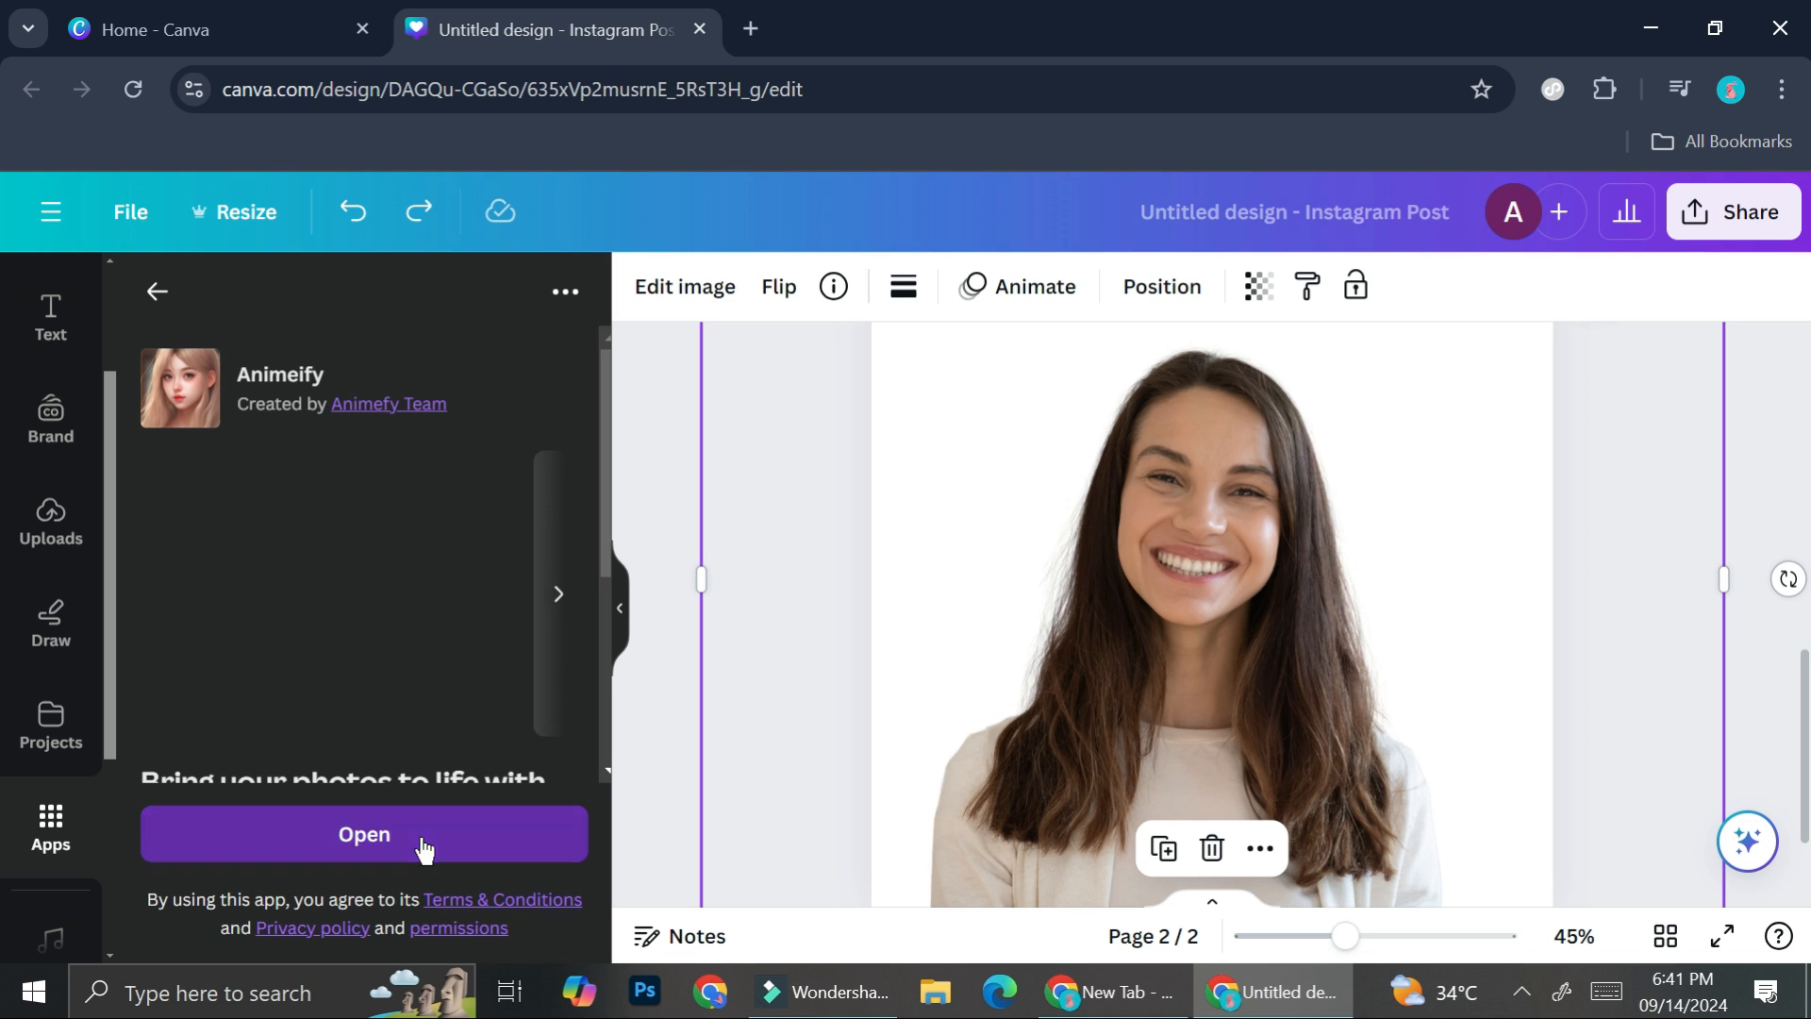
pyautogui.click(408, 485)
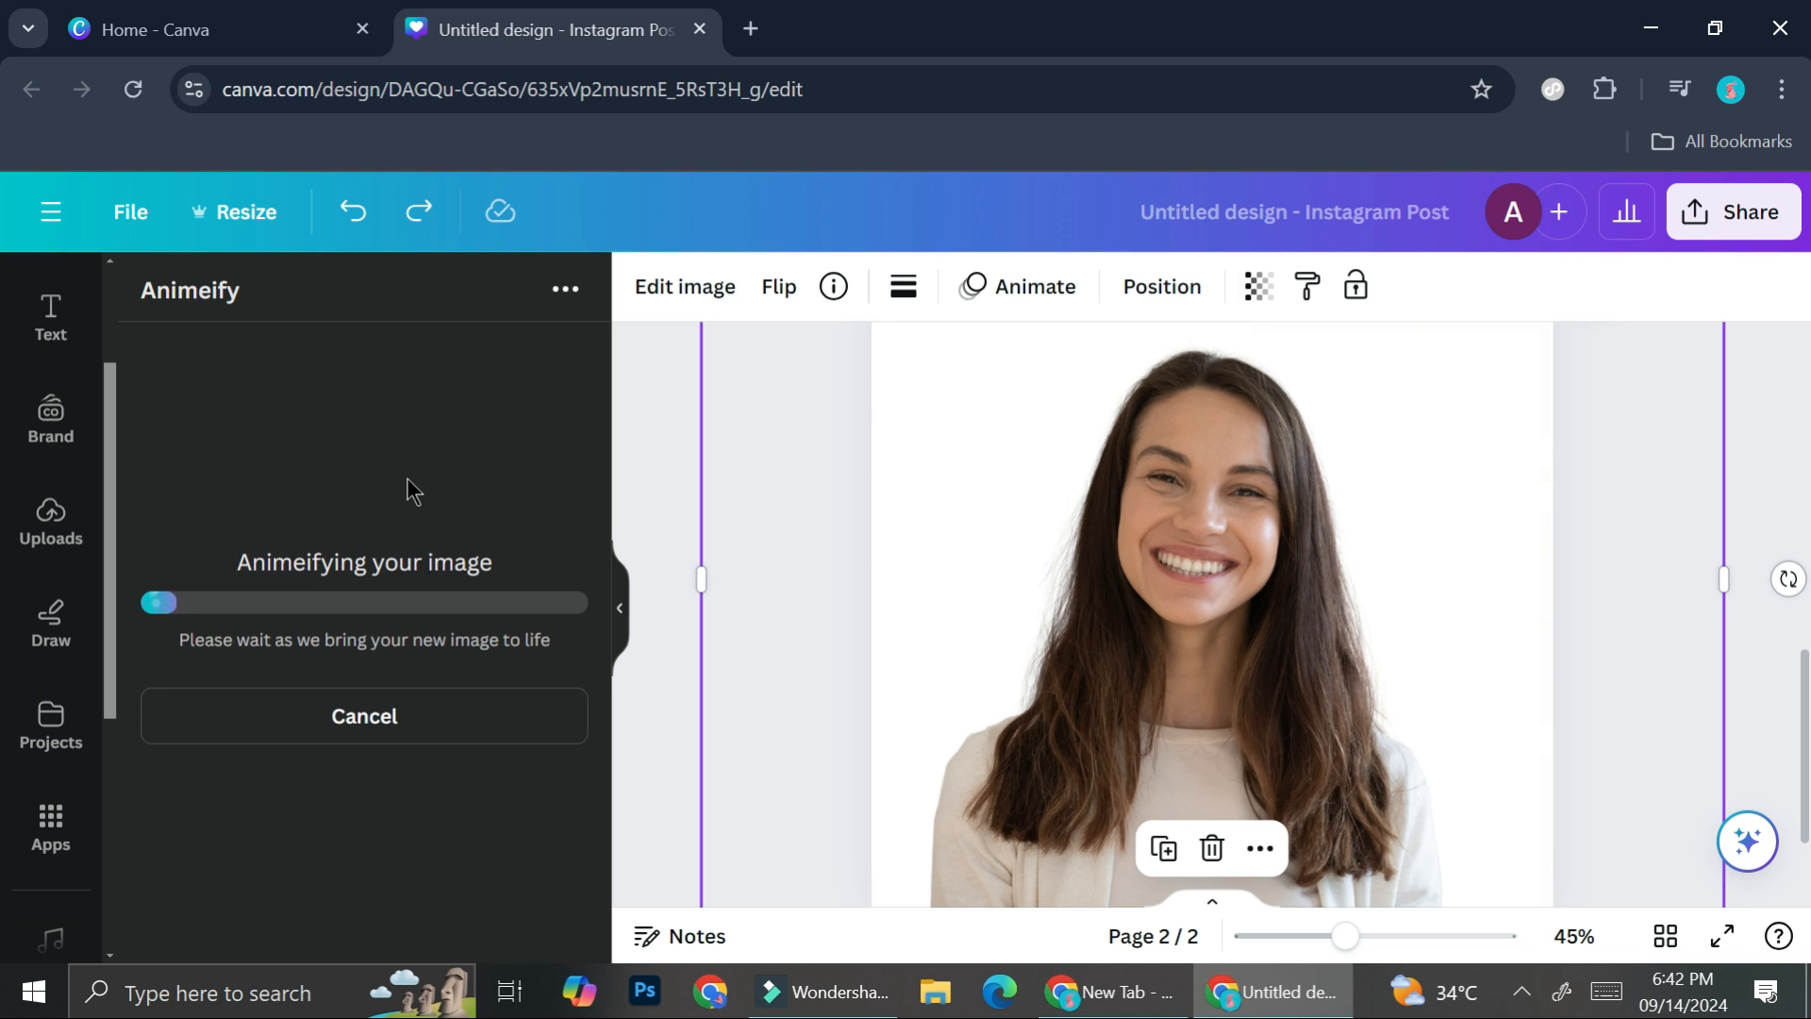
# - Deselect the portrait on page 2 and examine its anime-style version from head to shirt
pyautogui.click(1656, 506)
pyautogui.scroll(-1, 1413, 620)
pyautogui.scroll(-2, 1413, 620)
pyautogui.scroll(3, 1413, 621)
pyautogui.scroll(-2, 1413, 621)
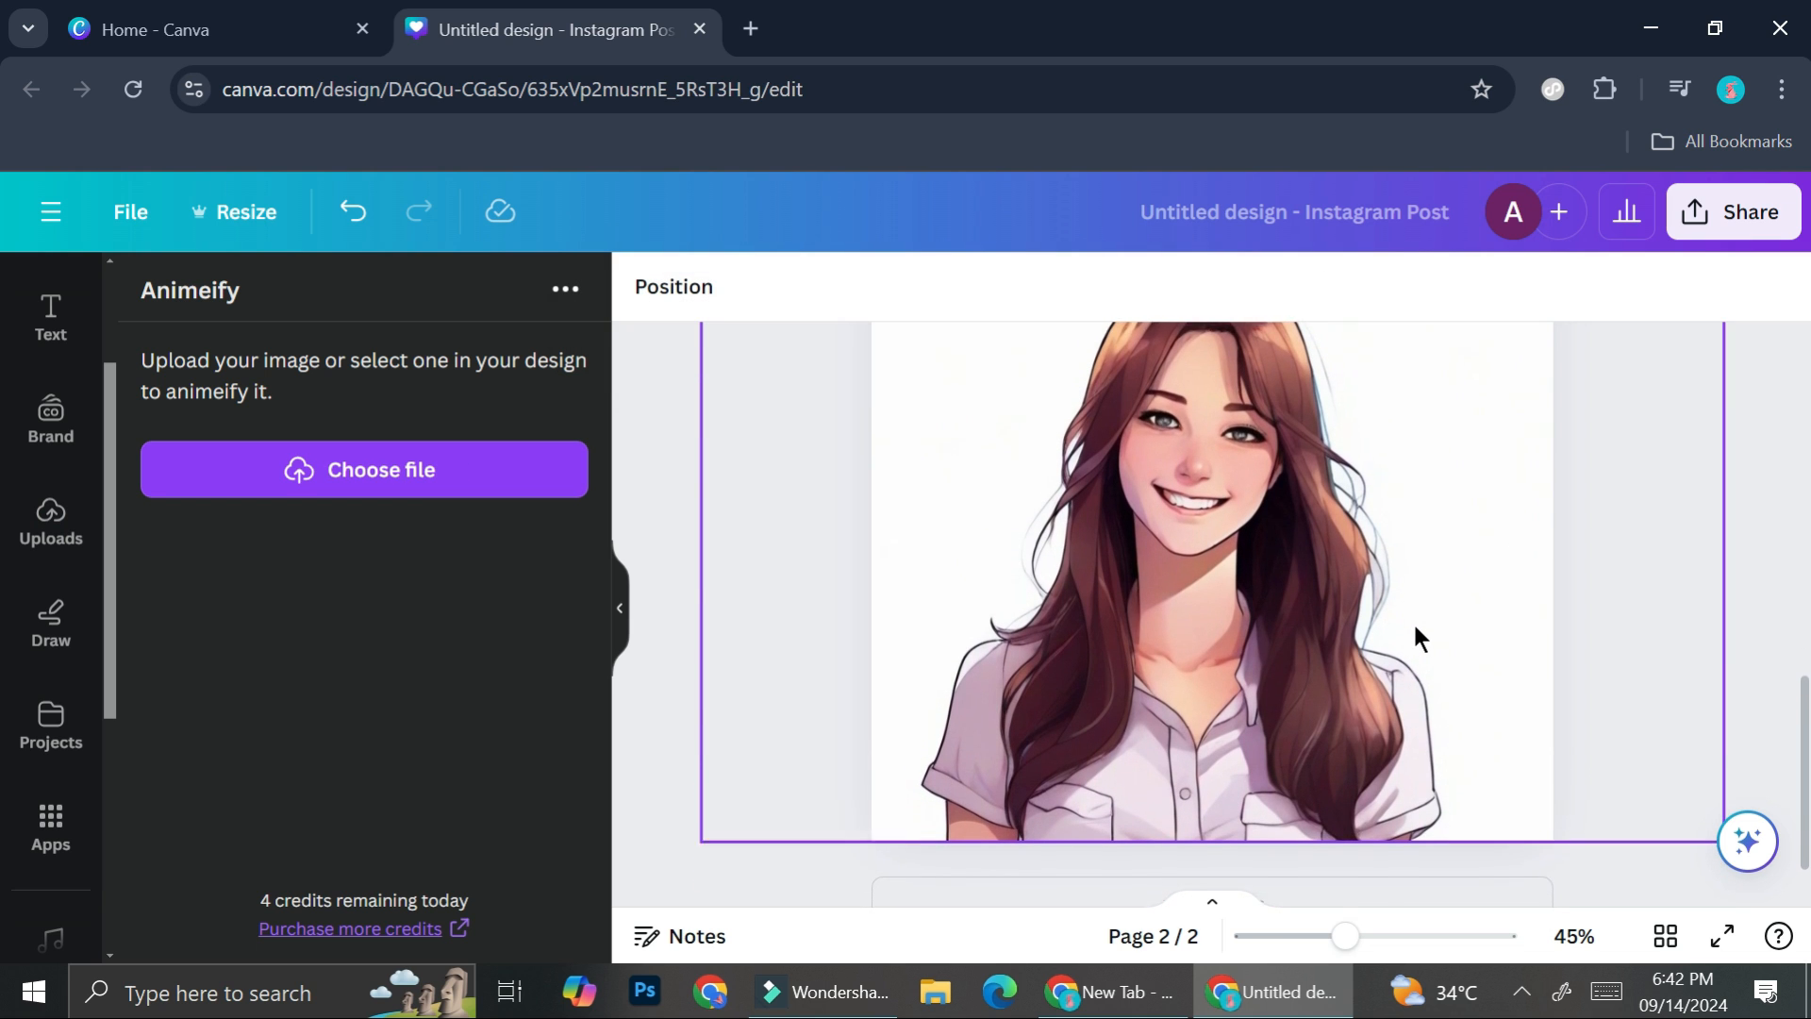
pyautogui.scroll(1, 1413, 621)
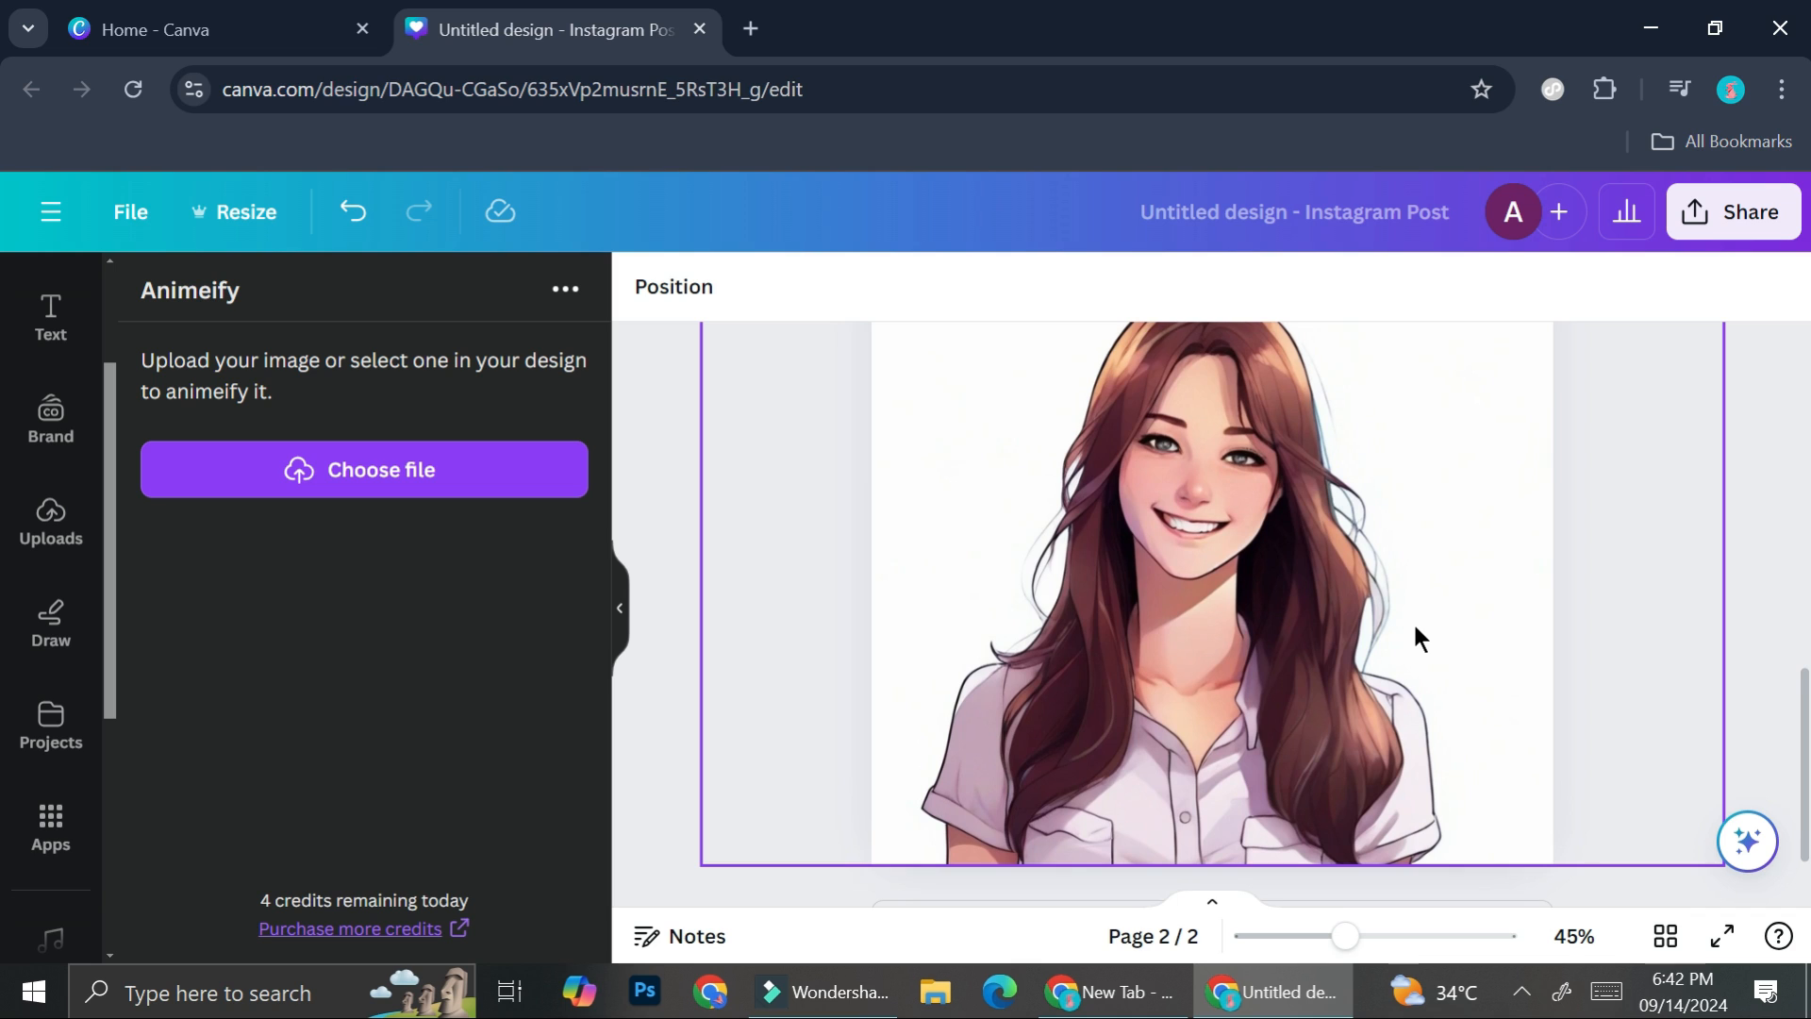
pyautogui.scroll(1, 1415, 629)
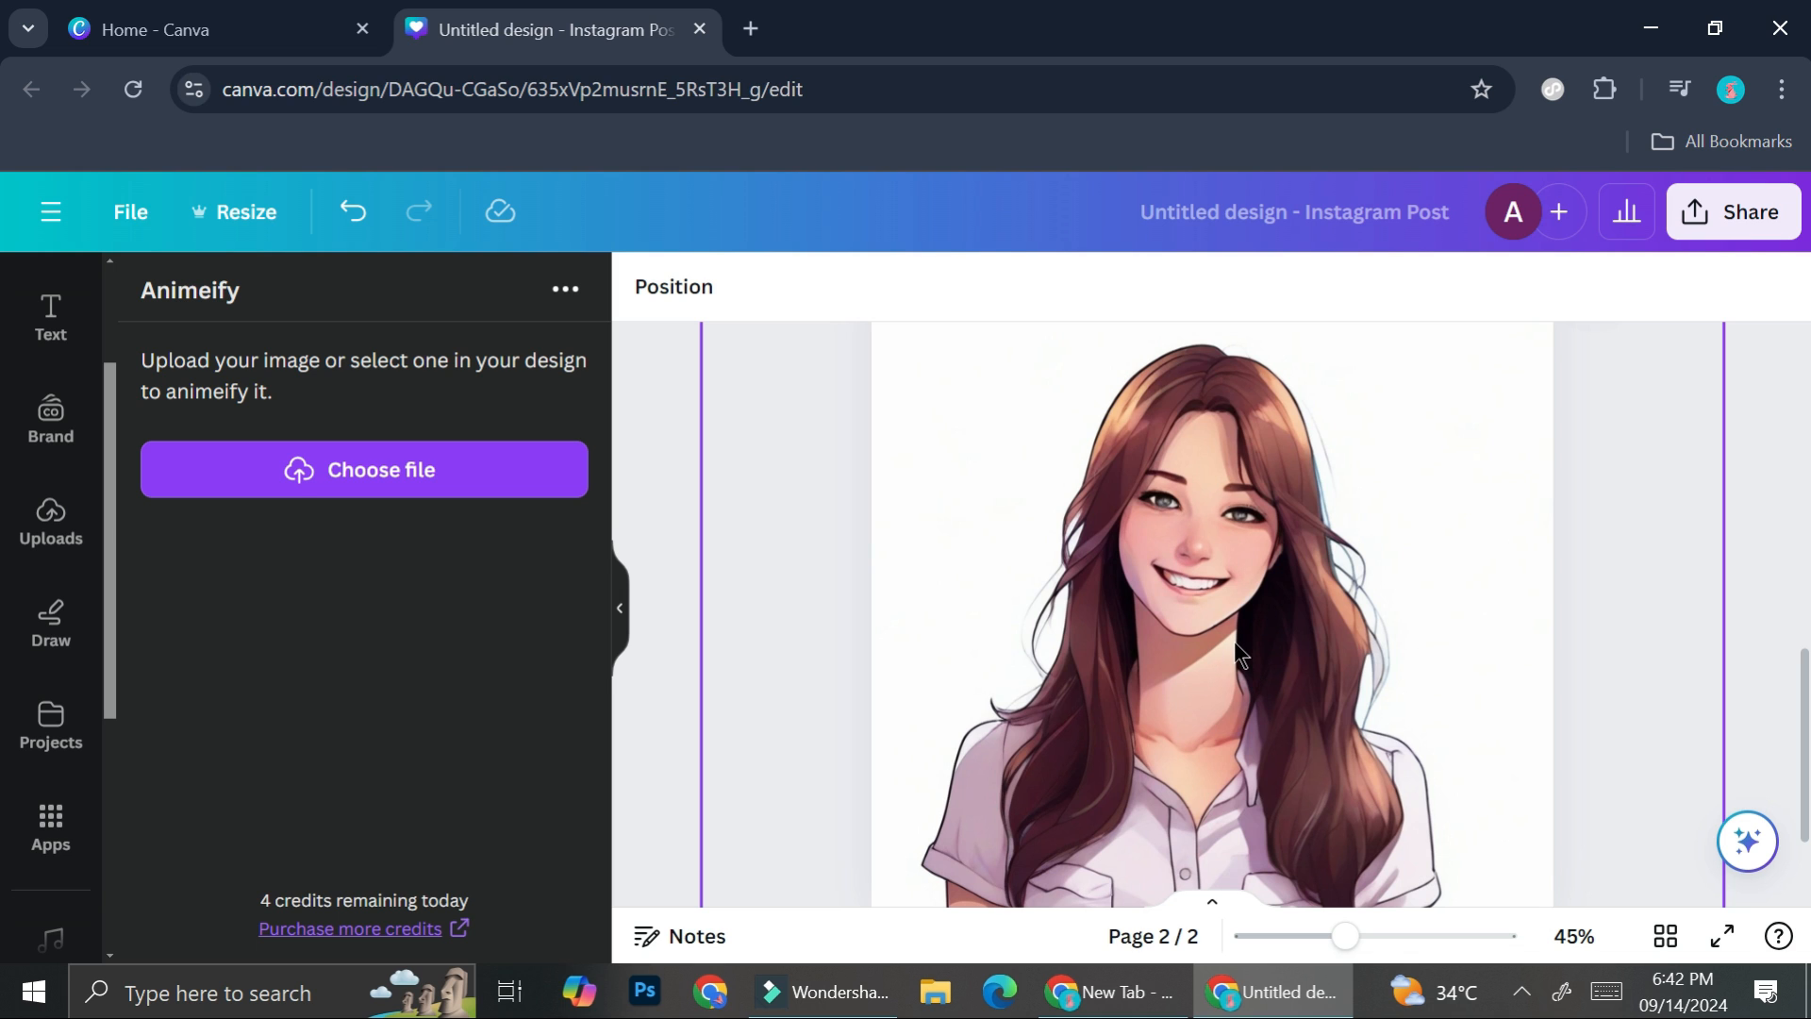
pyautogui.scroll(1, 1213, 540)
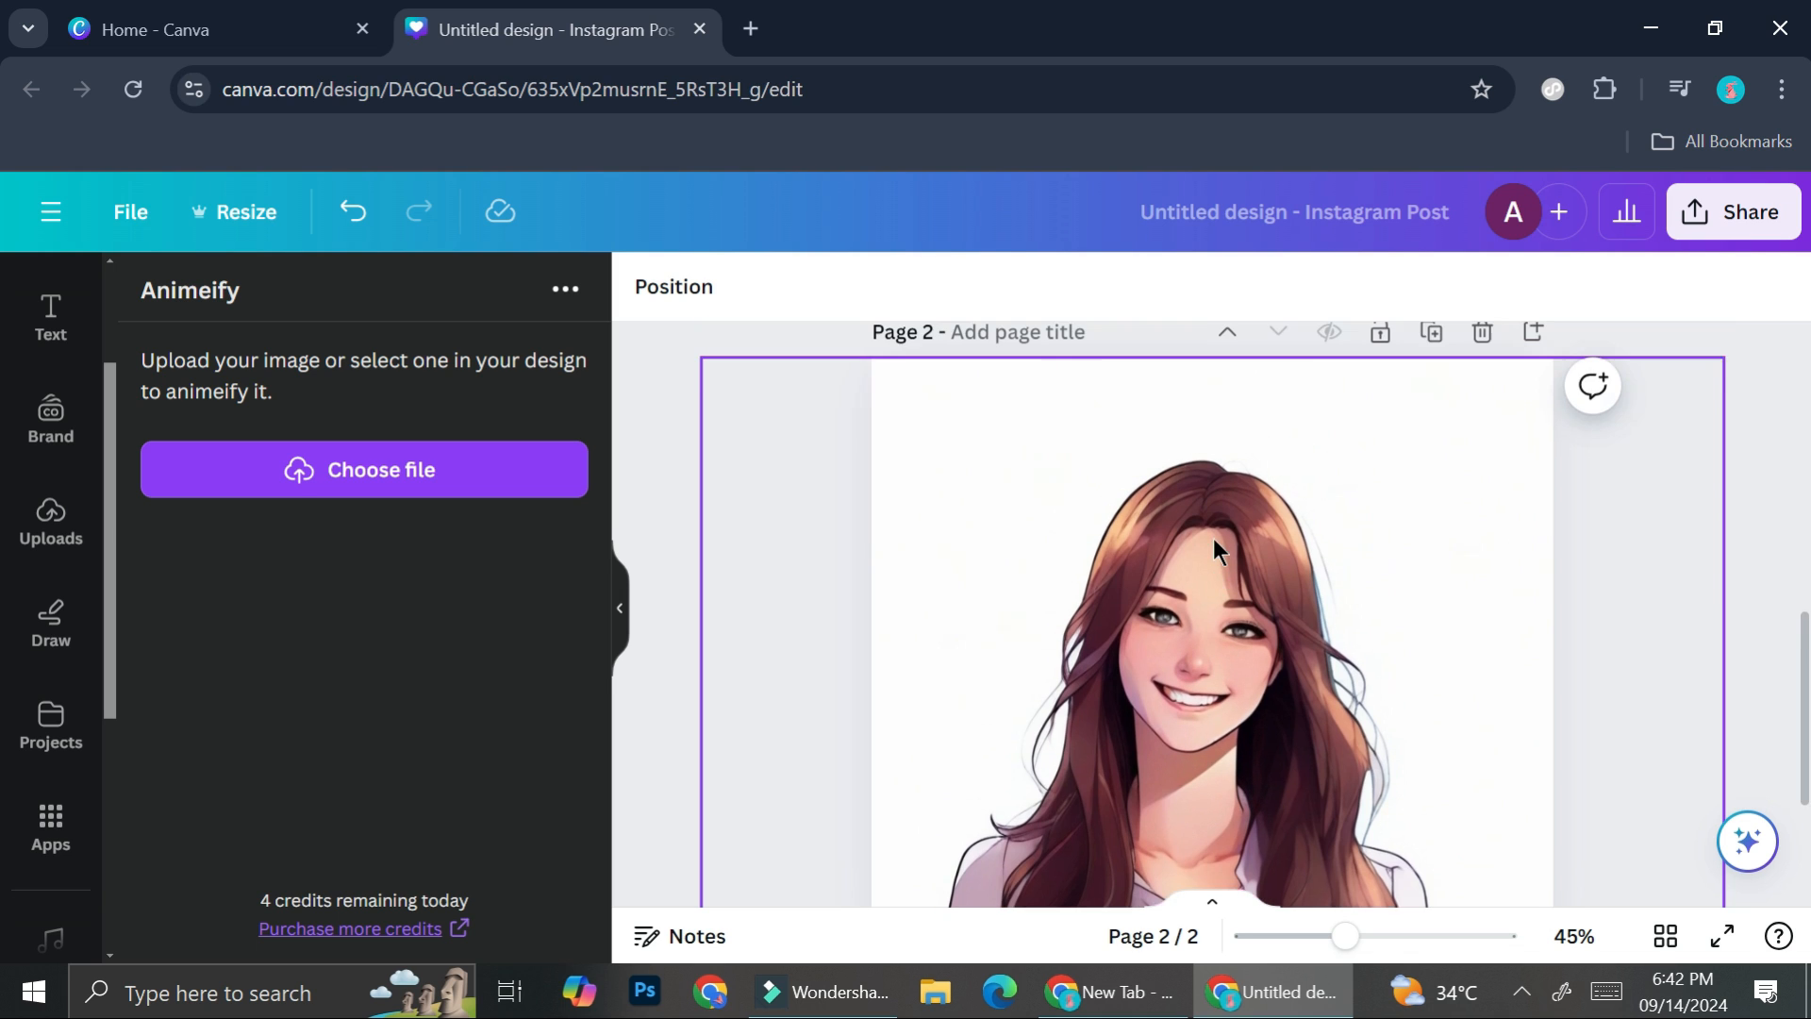
# - Duplicate page 1 containing the original cut-out portrait
pyautogui.scroll(-1, 1213, 539)
pyautogui.scroll(5, 1214, 540)
pyautogui.scroll(3, 1214, 537)
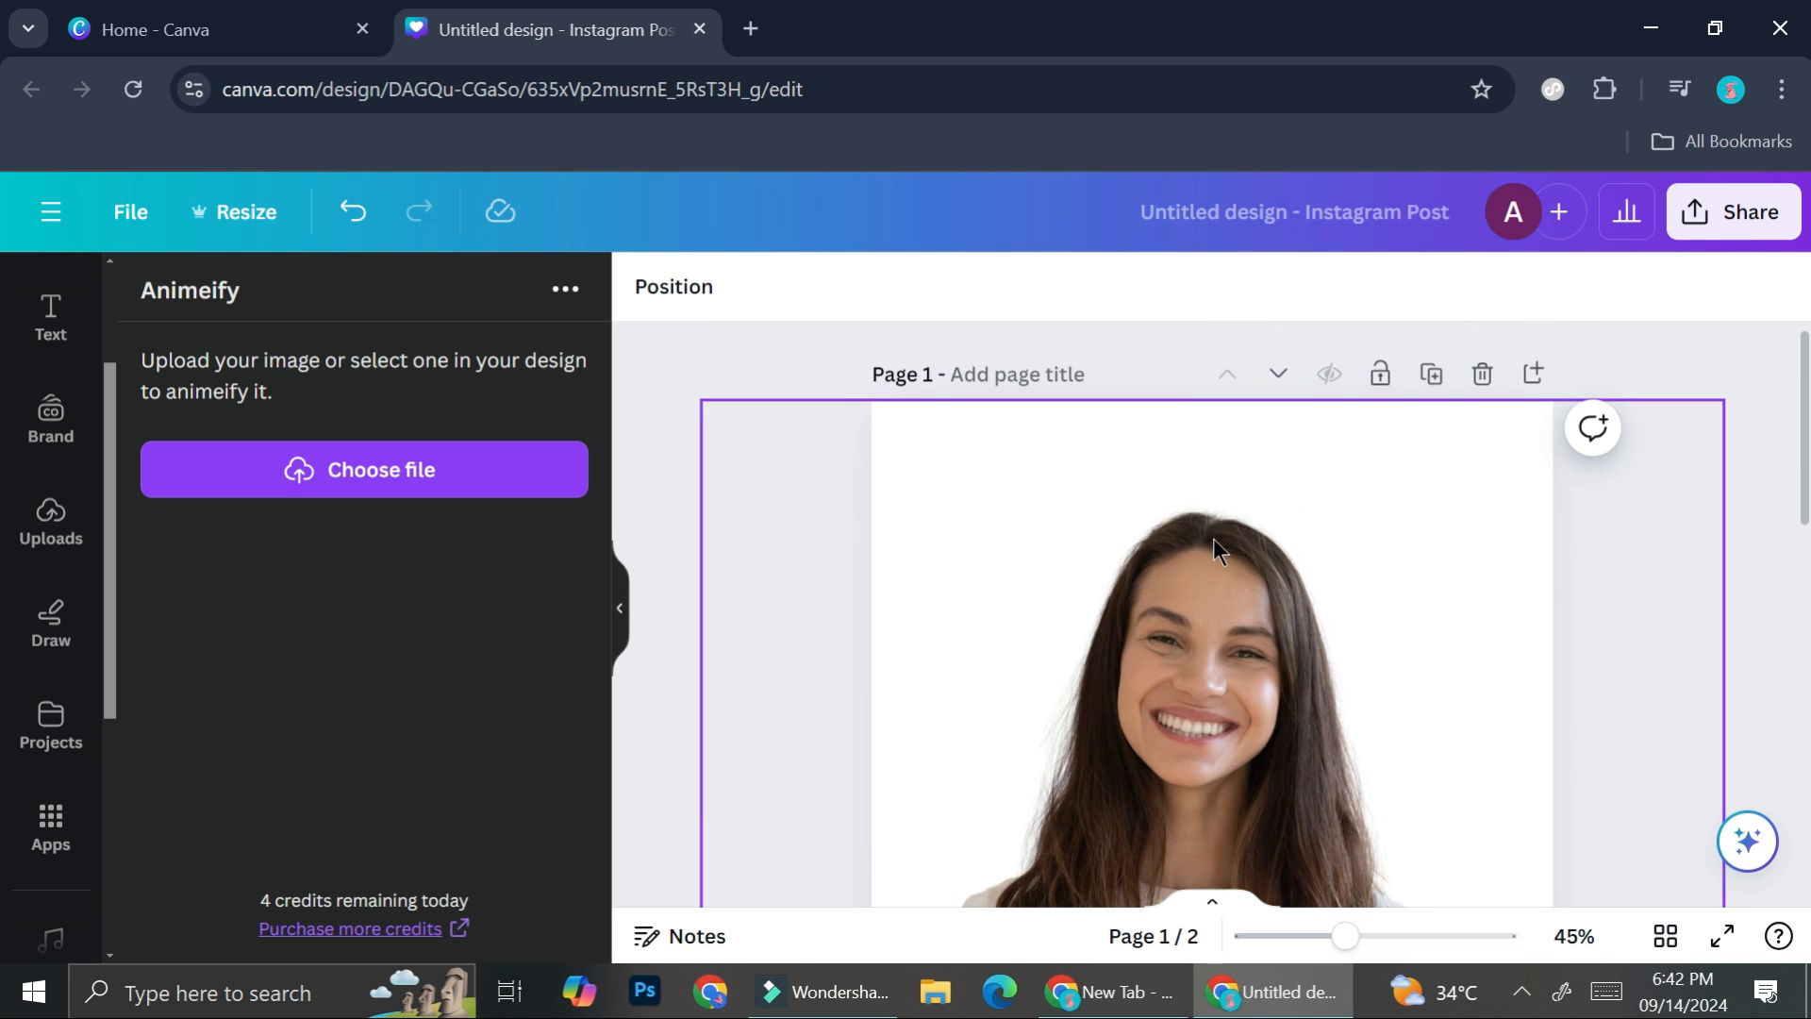
pyautogui.click(1428, 374)
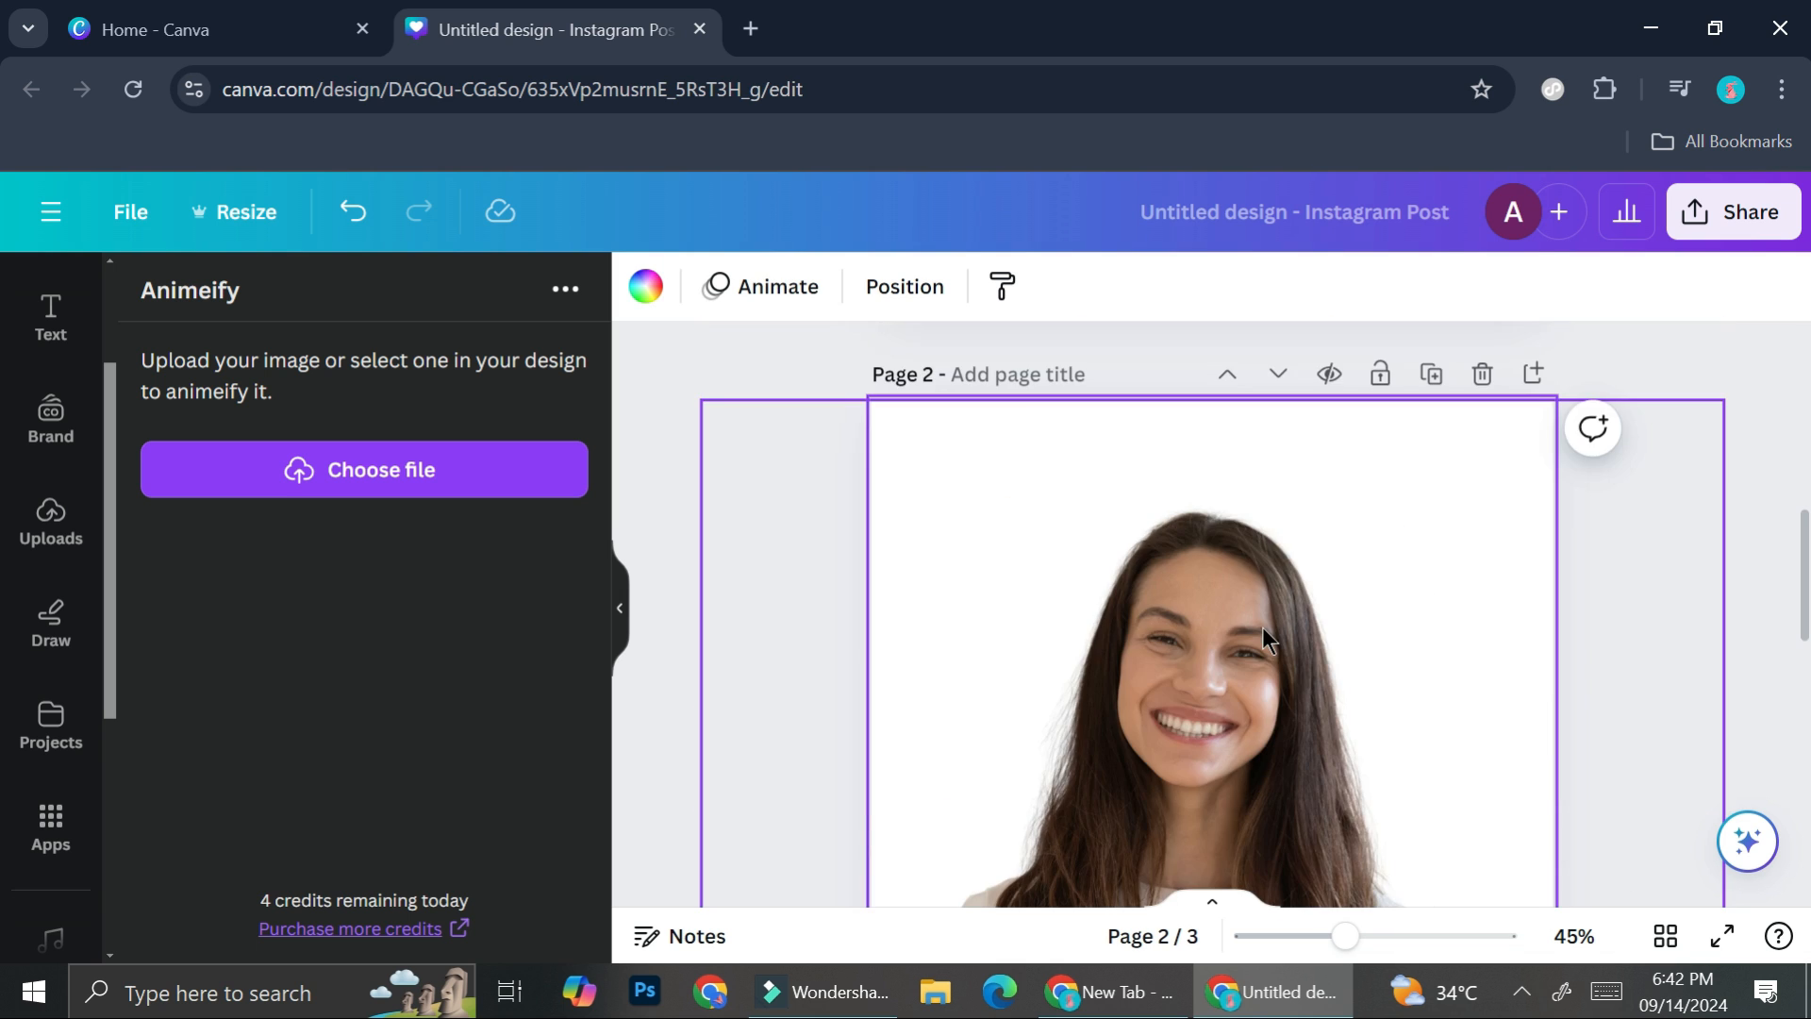
pyautogui.scroll(-6, 1262, 627)
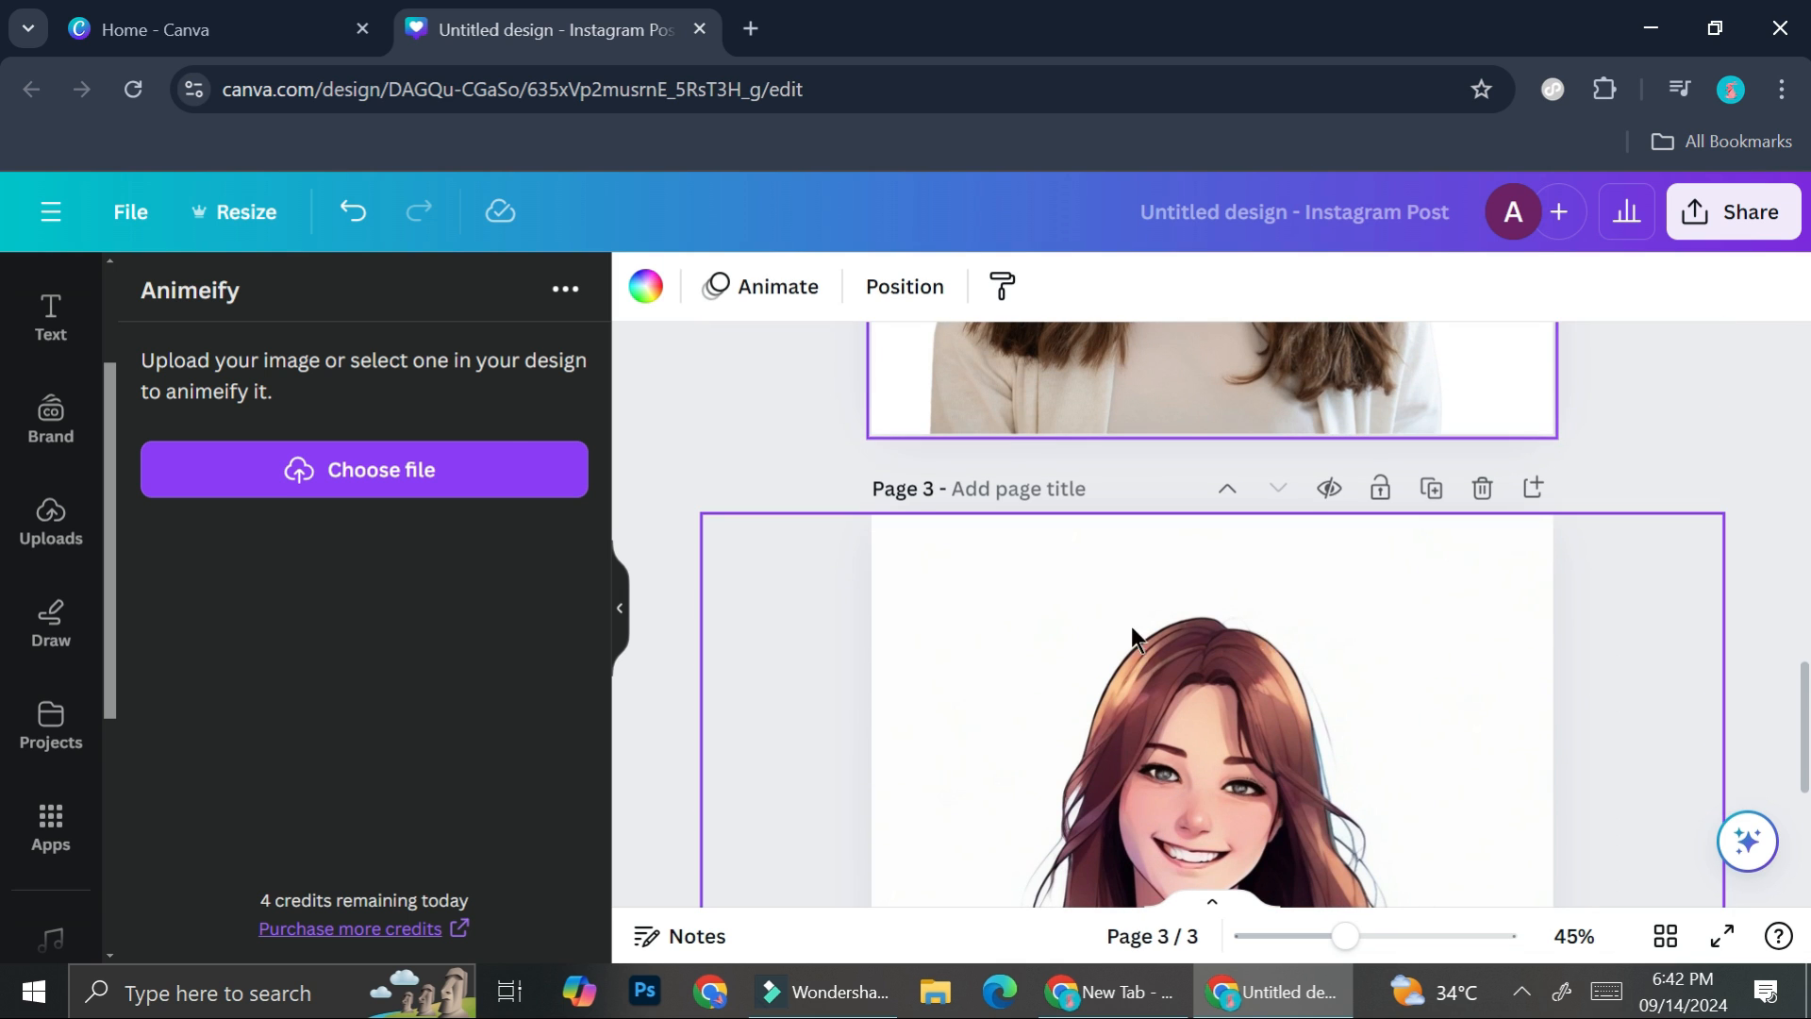
# - Find the Paintify app in the apps library and open it with the original portrait on page 2 in view
pyautogui.click(53, 822)
pyautogui.scroll(3, 1350, 465)
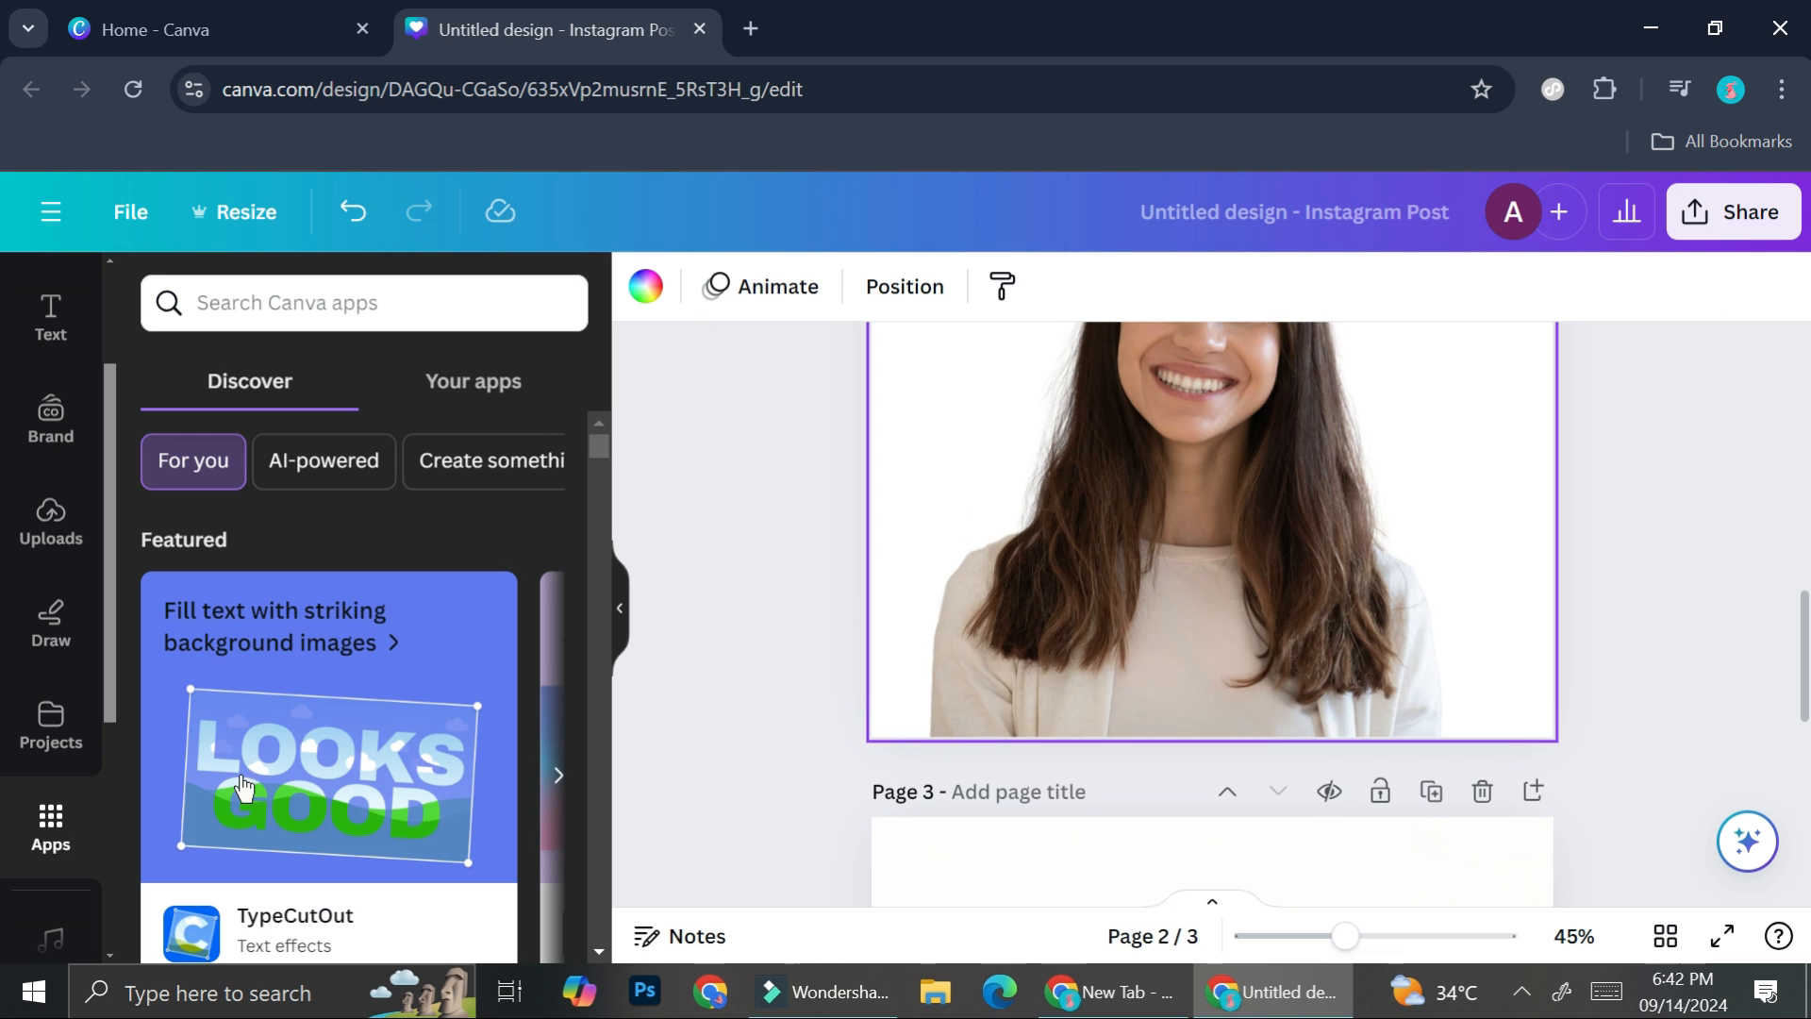
pyautogui.scroll(-10, 282, 815)
pyautogui.scroll(-7, 284, 817)
pyautogui.scroll(-5, 284, 828)
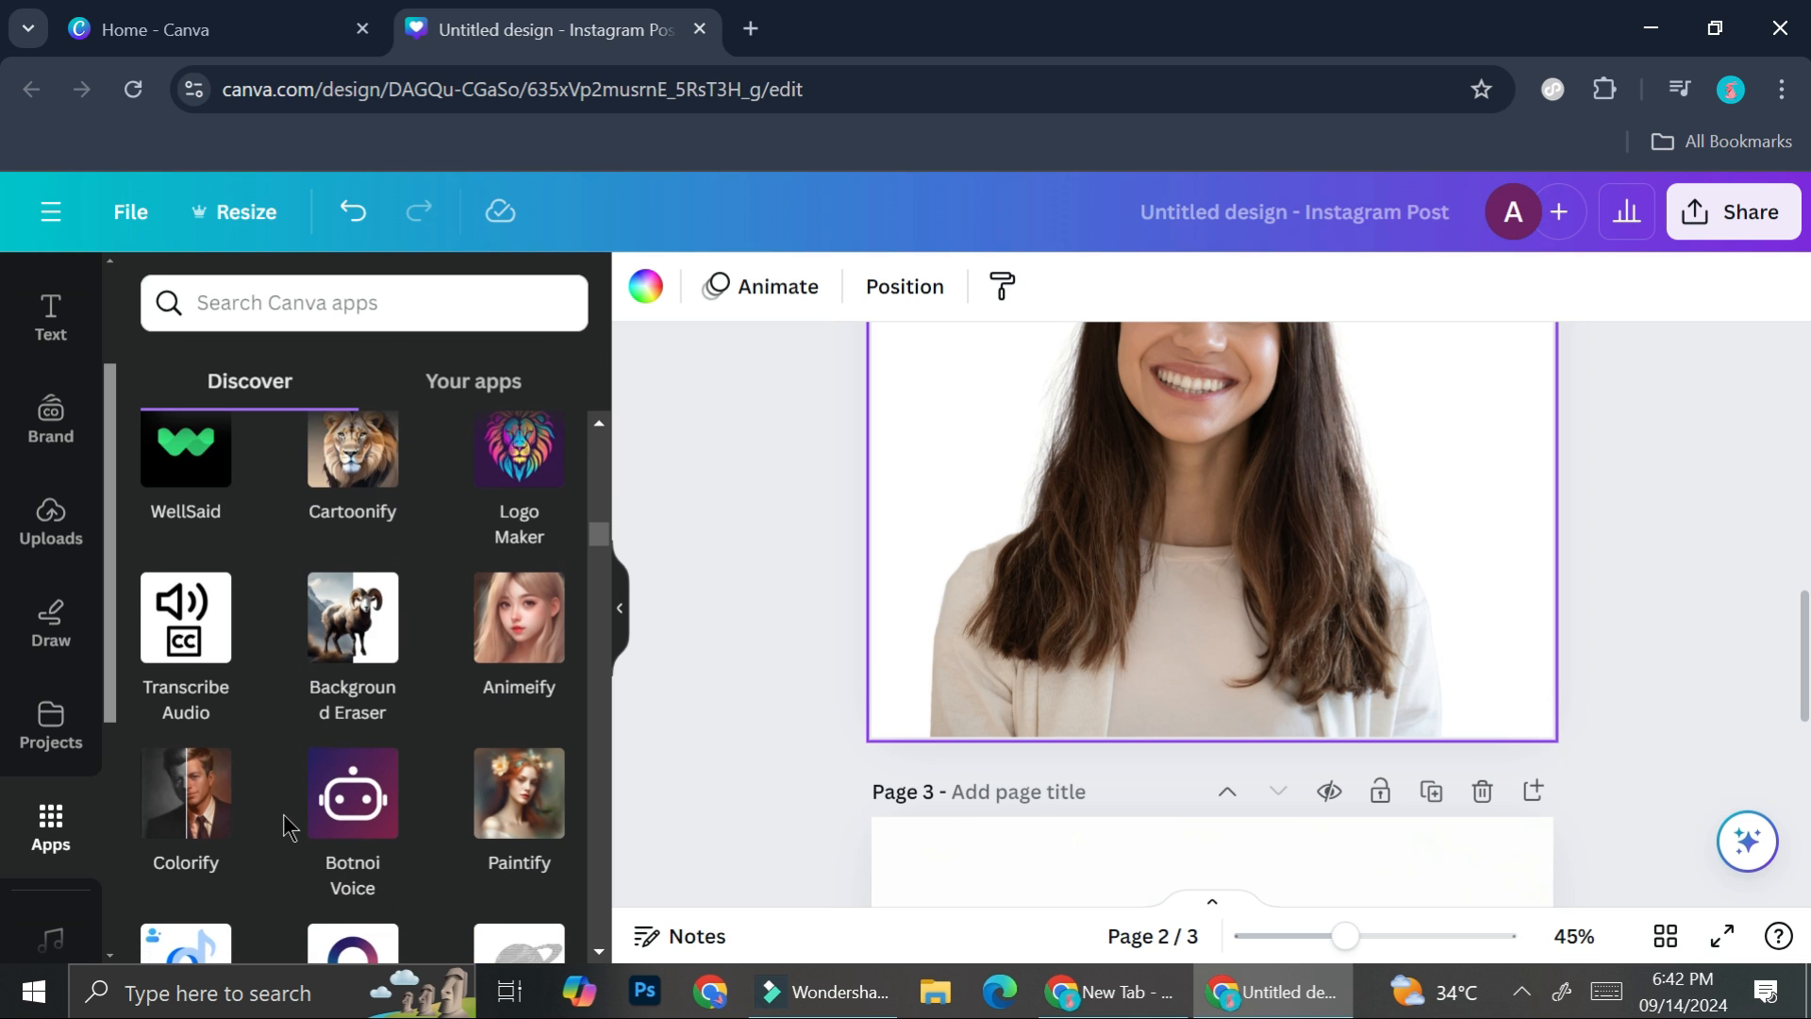
pyautogui.scroll(-1, 289, 827)
pyautogui.click(506, 785)
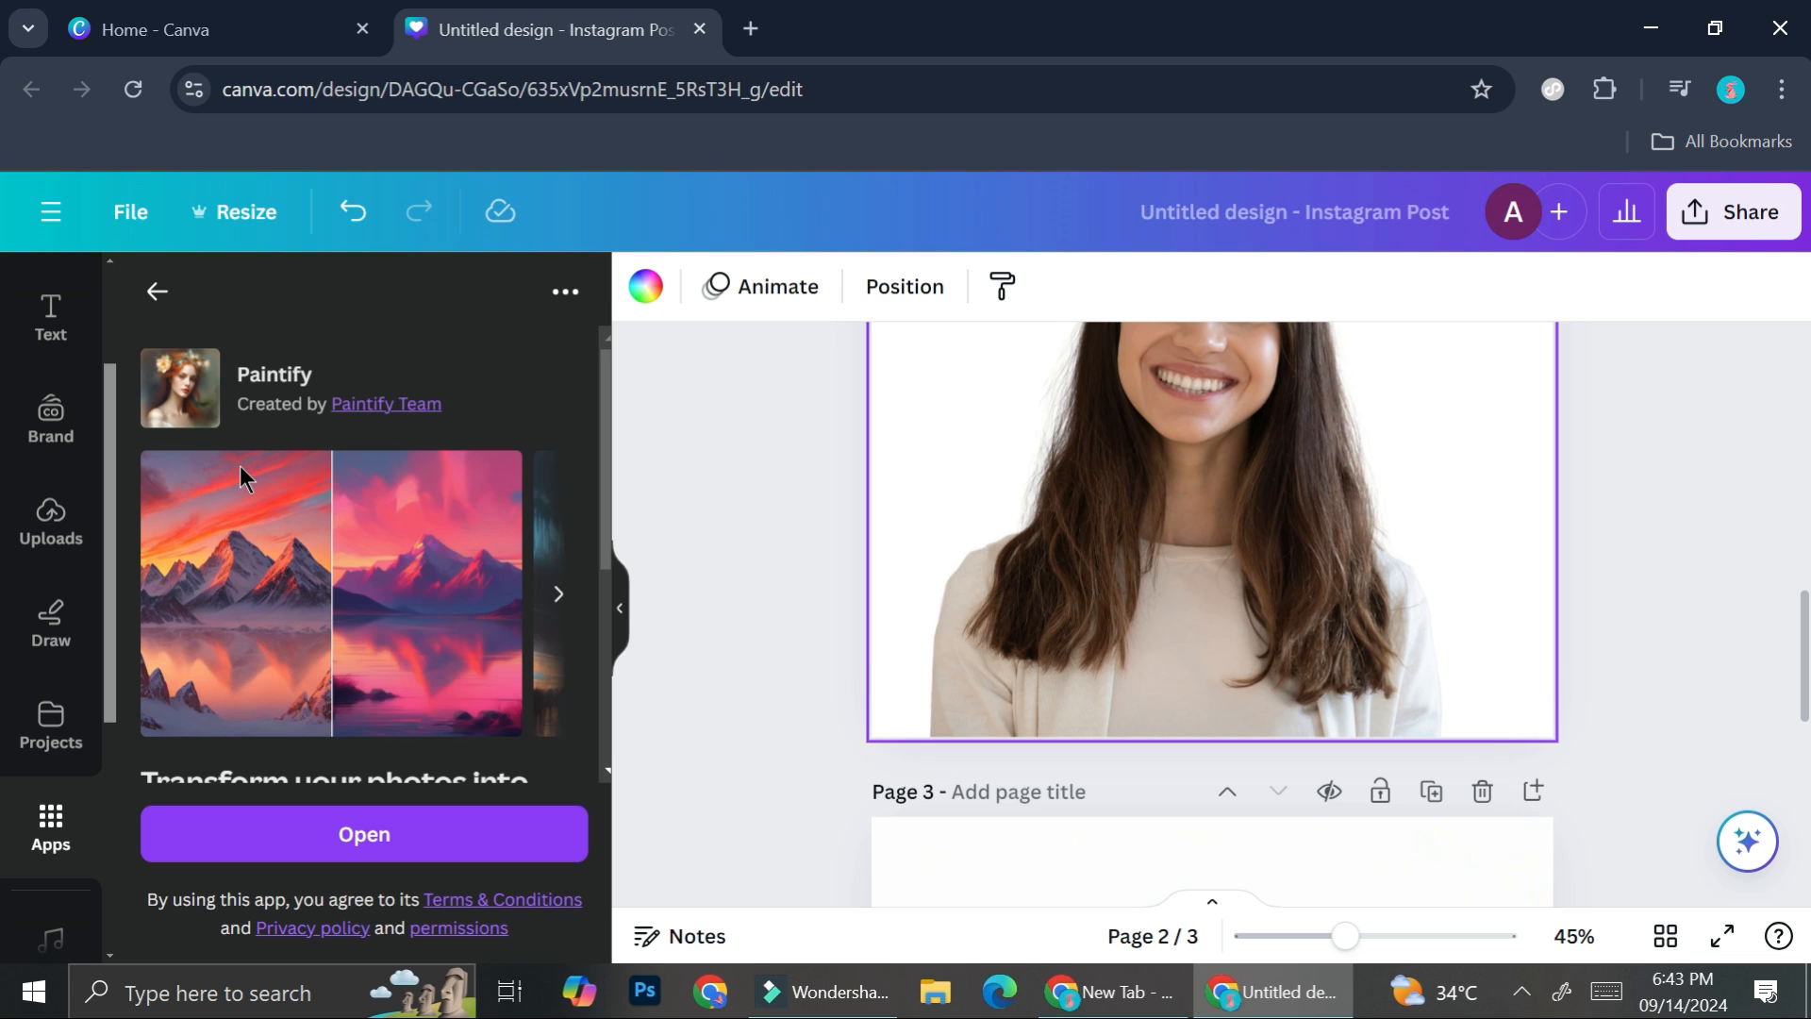
pyautogui.scroll(3, 824, 466)
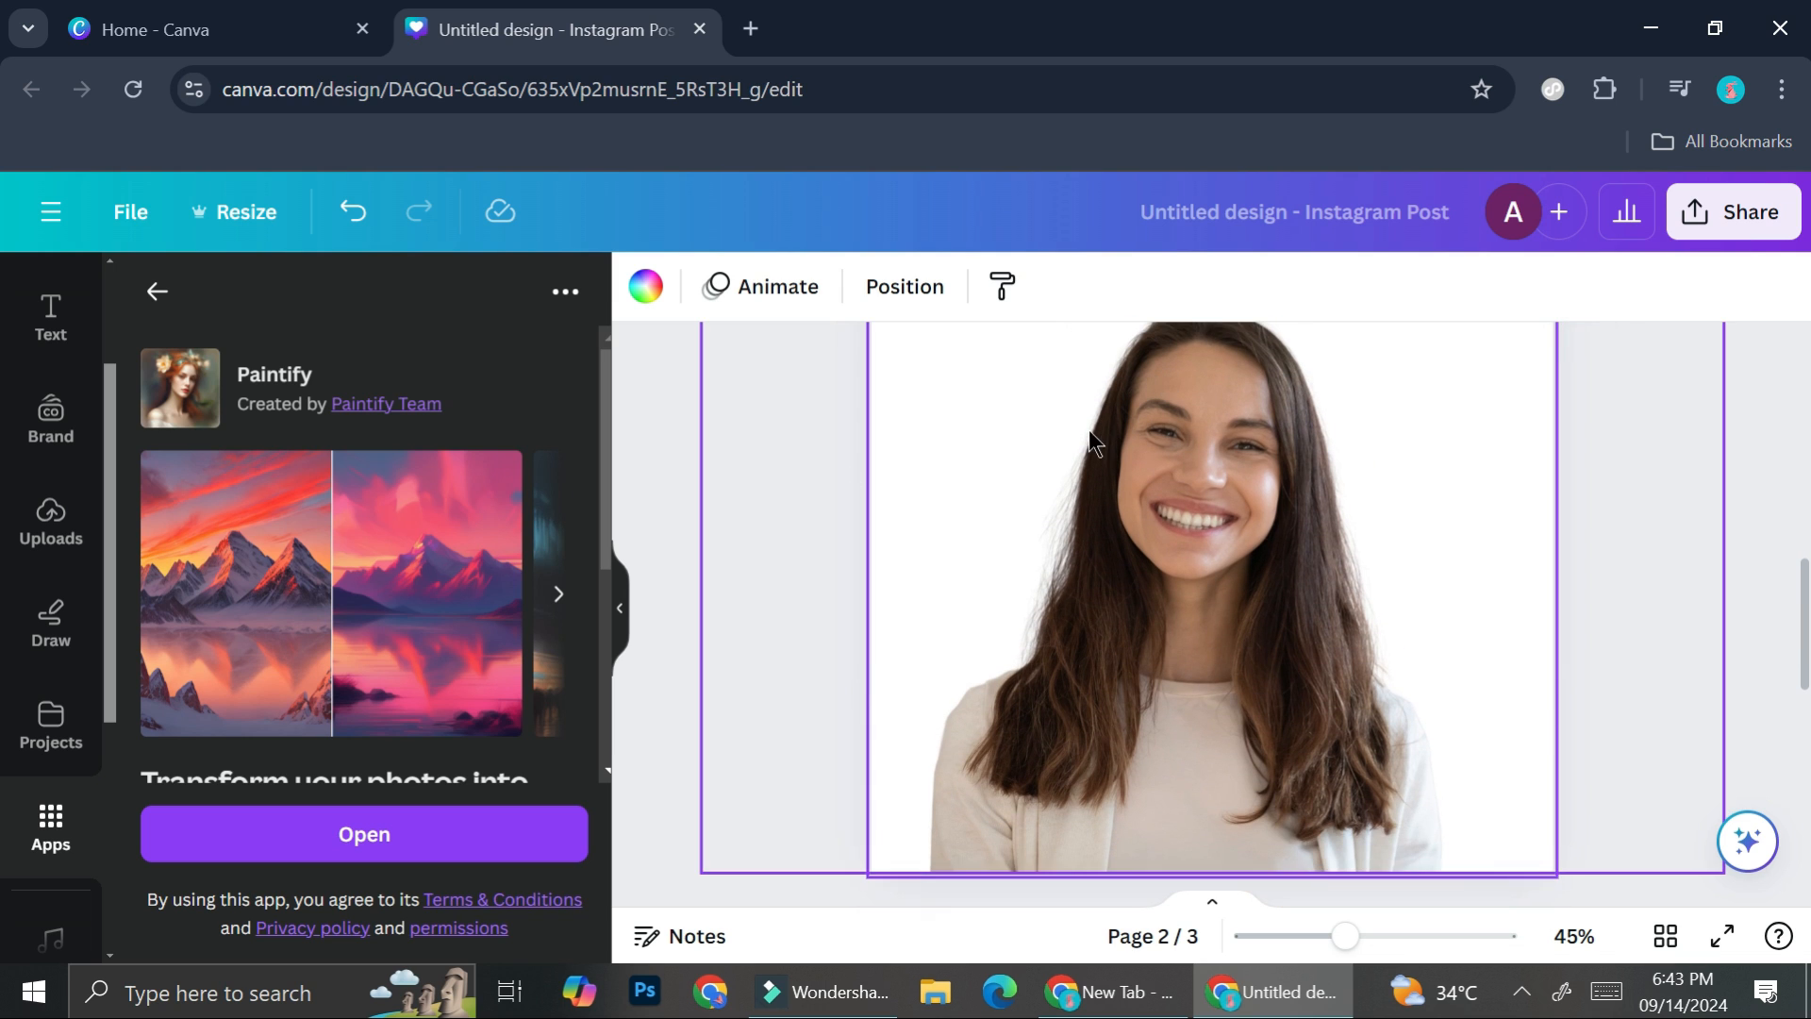
pyautogui.click(415, 844)
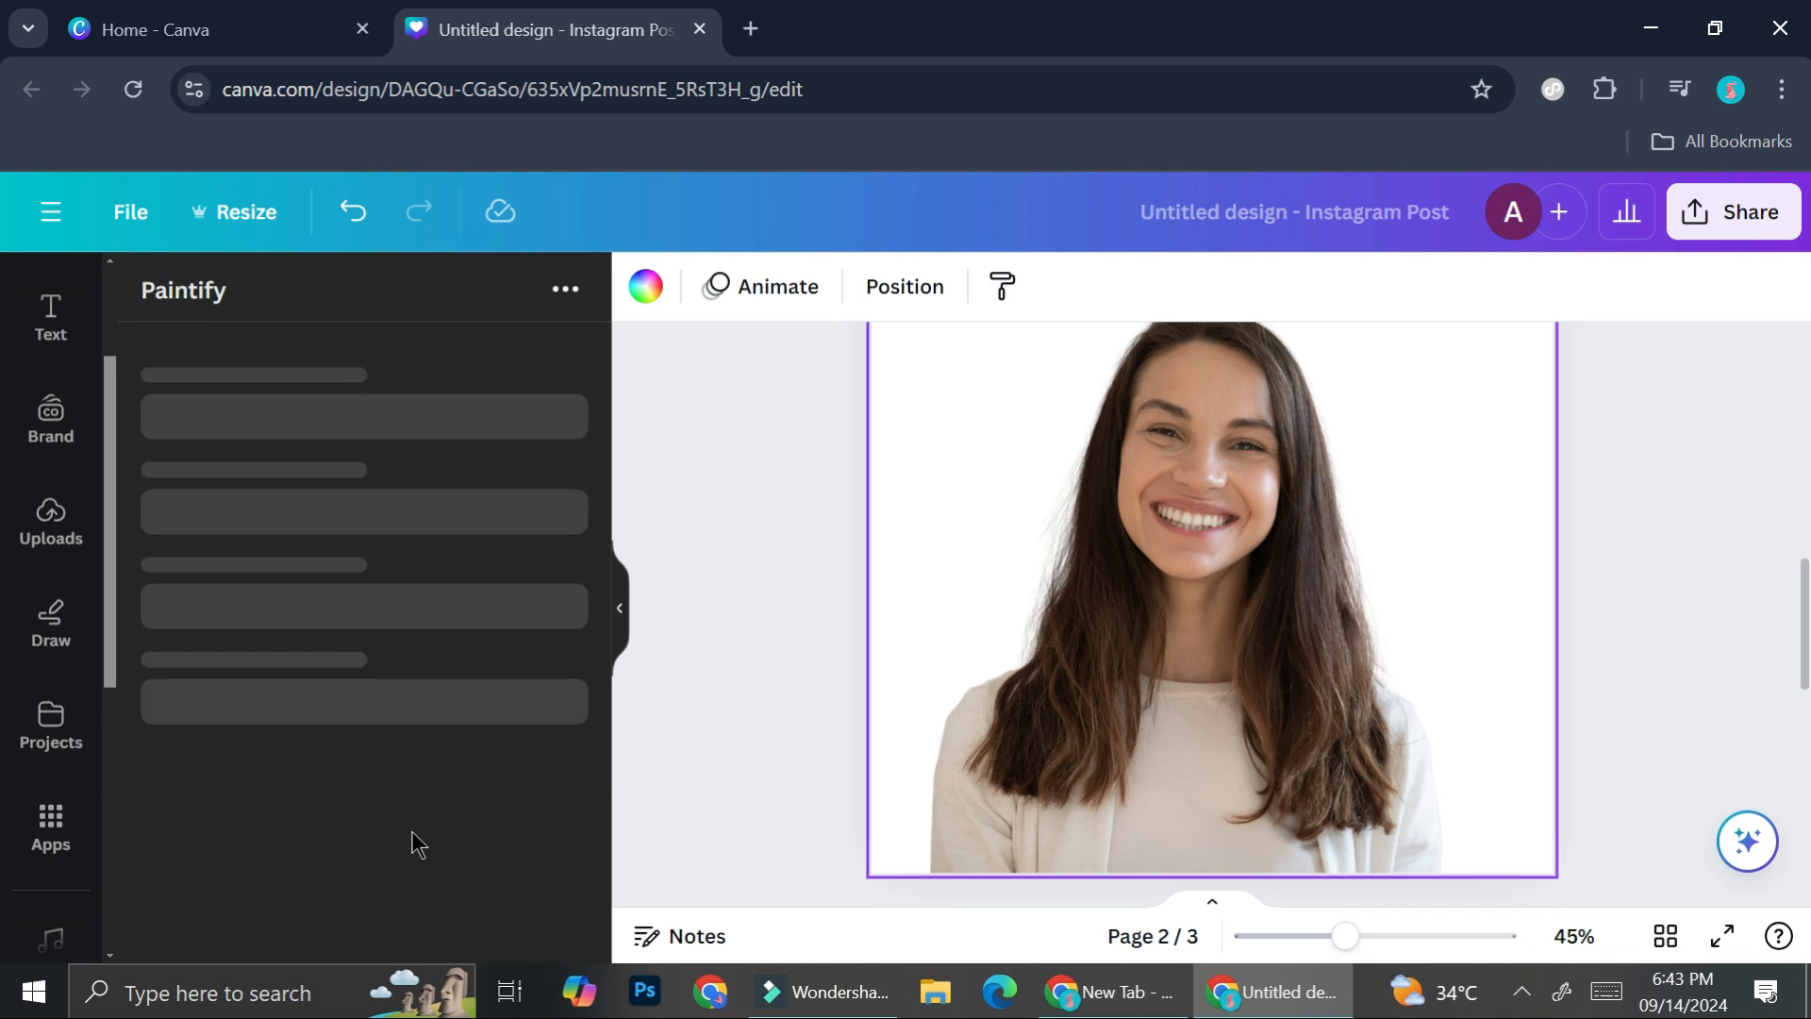
# - Paintify the portrait on page 2, replacing the original image with the painted version
pyautogui.click(456, 471)
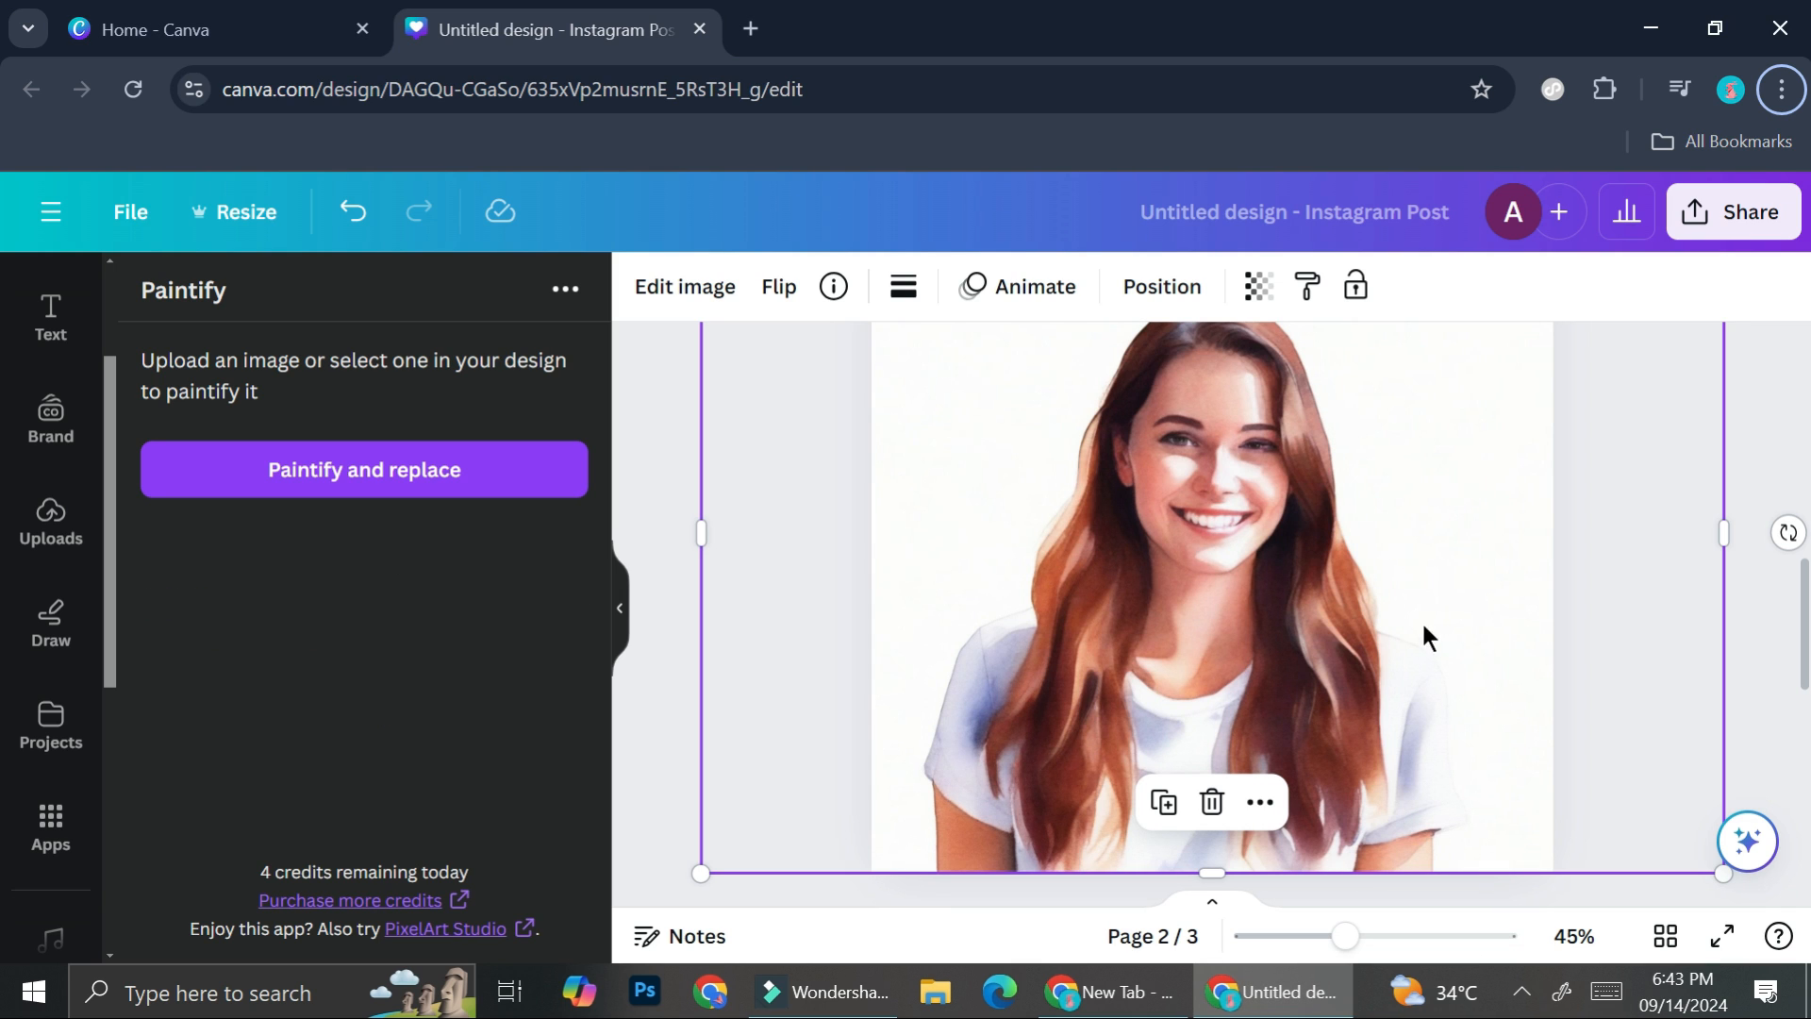
pyautogui.scroll(5, 1435, 608)
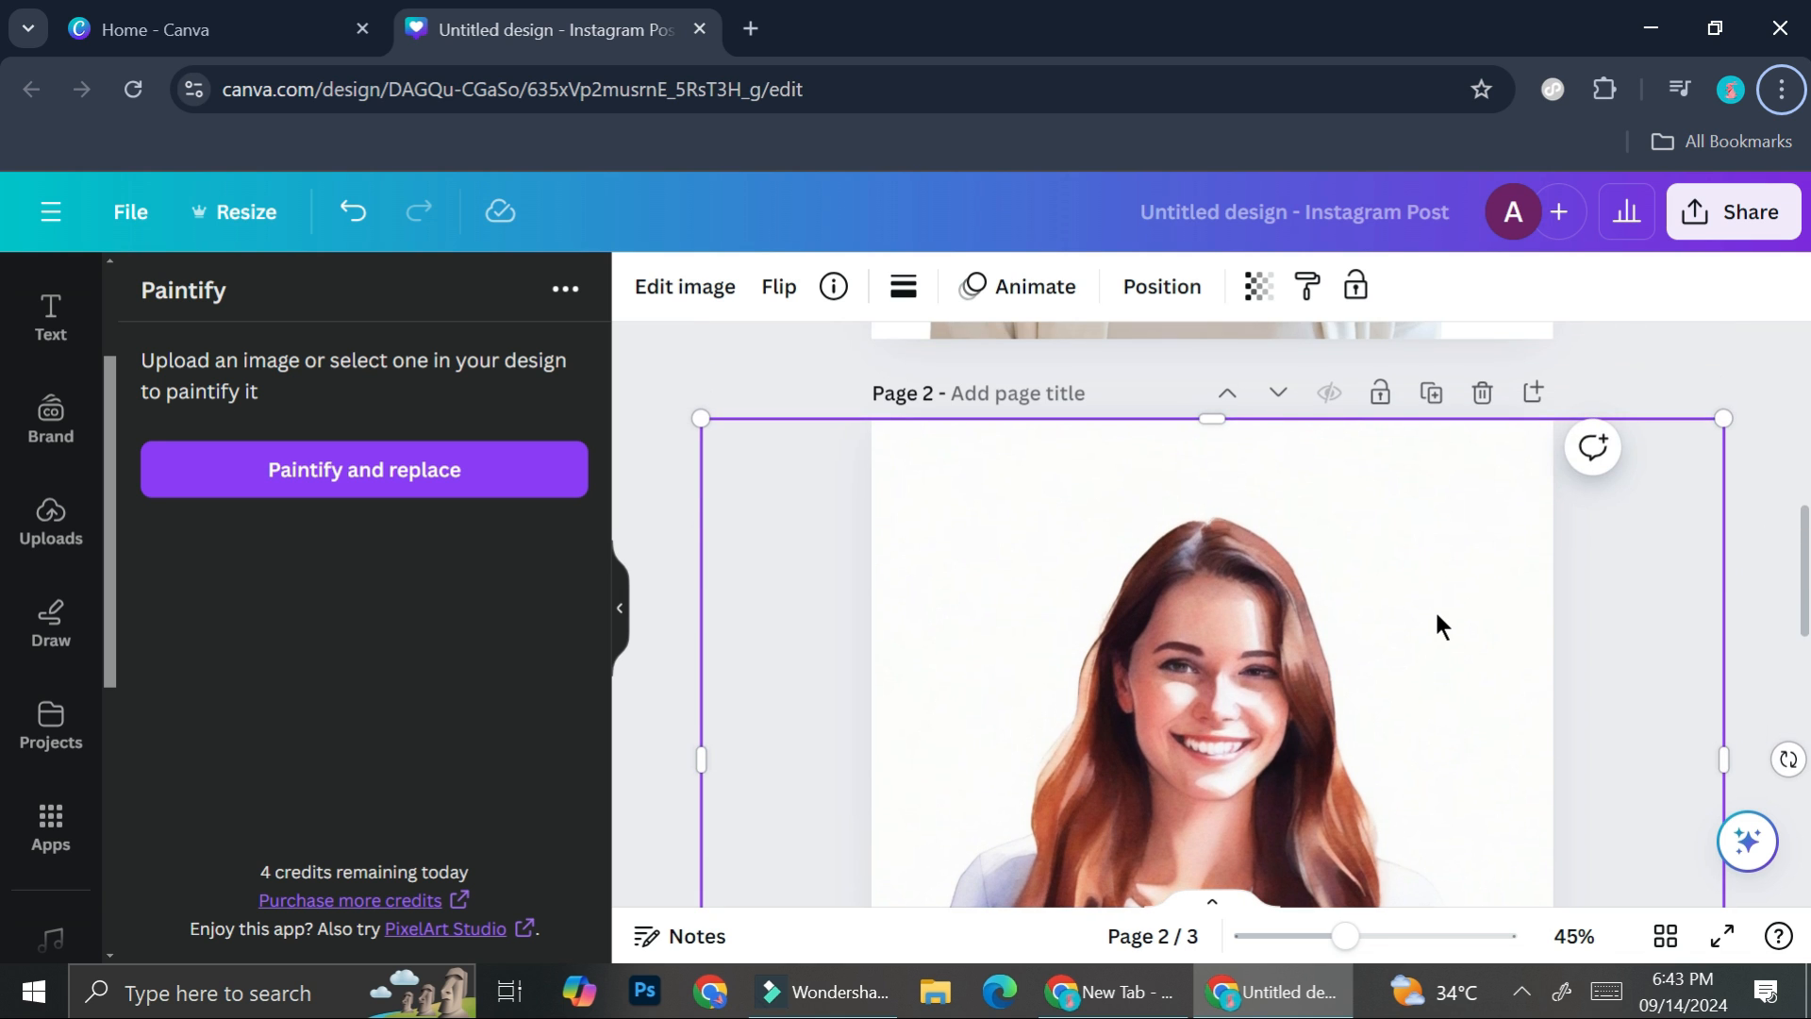
pyautogui.scroll(-5, 1436, 615)
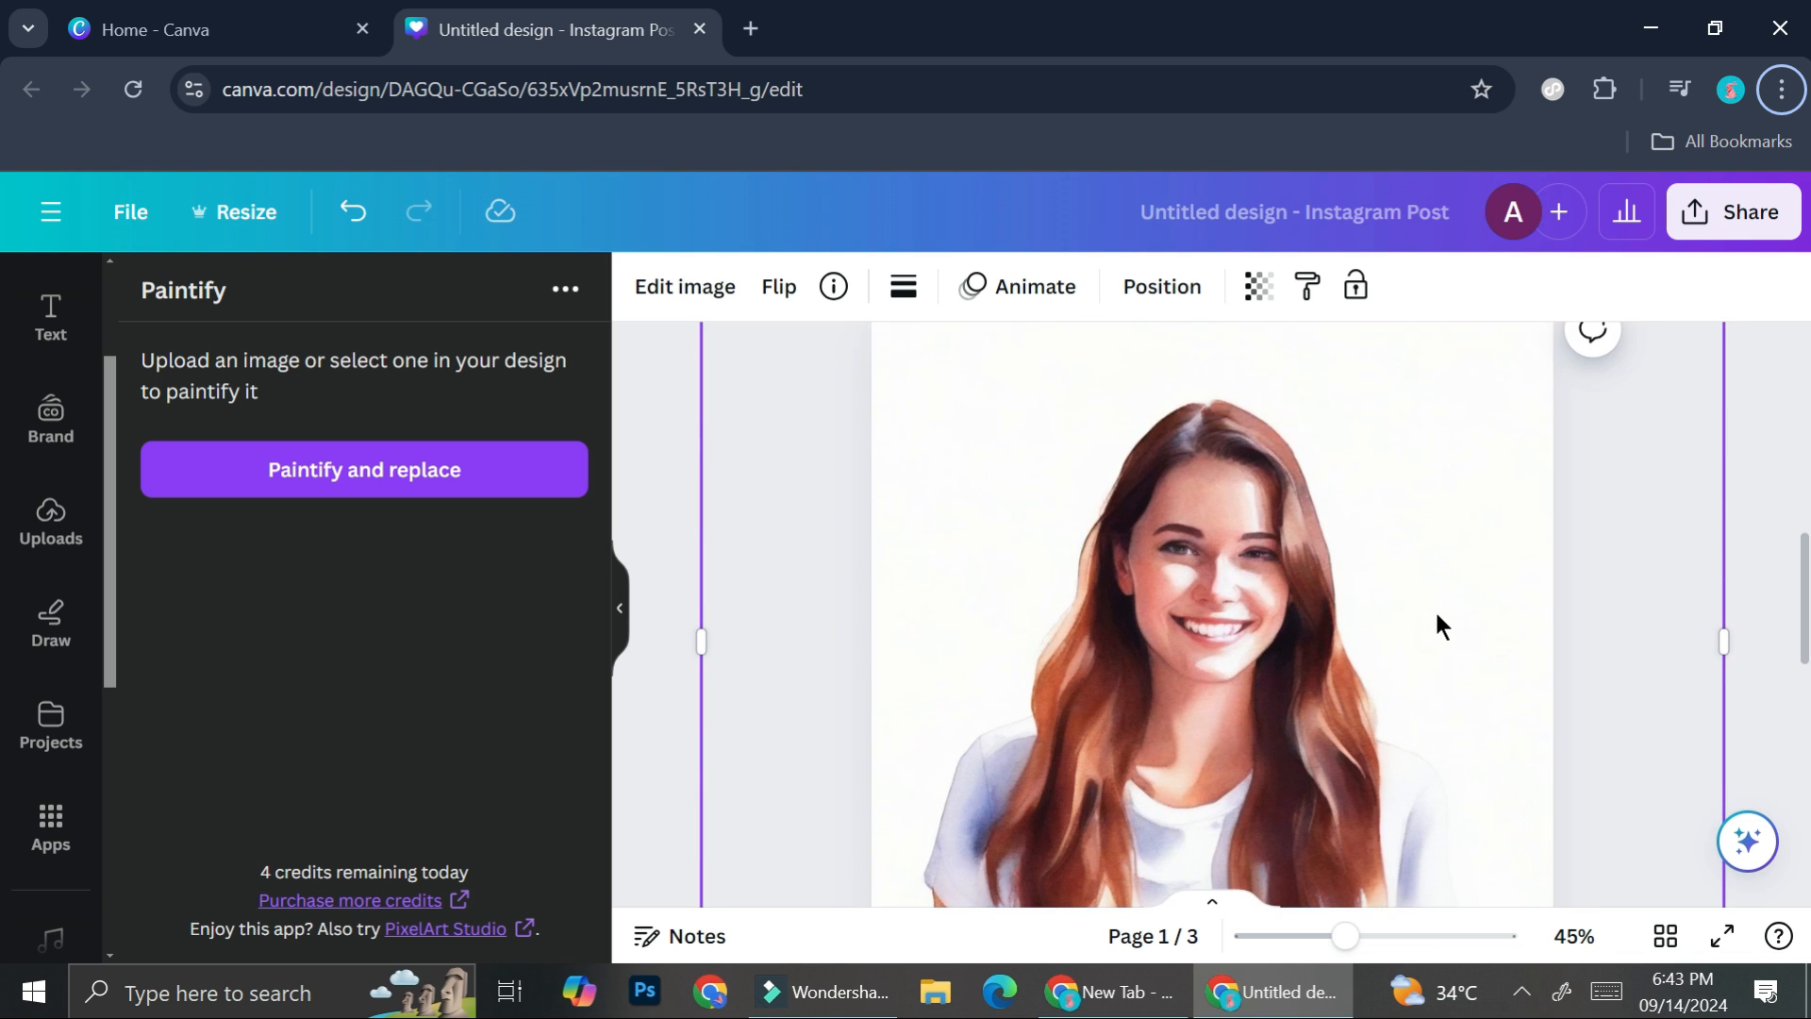
# - Compare the painted portrait on page 2 with the anime-style portrait on page 3
pyautogui.scroll(-5, 1434, 609)
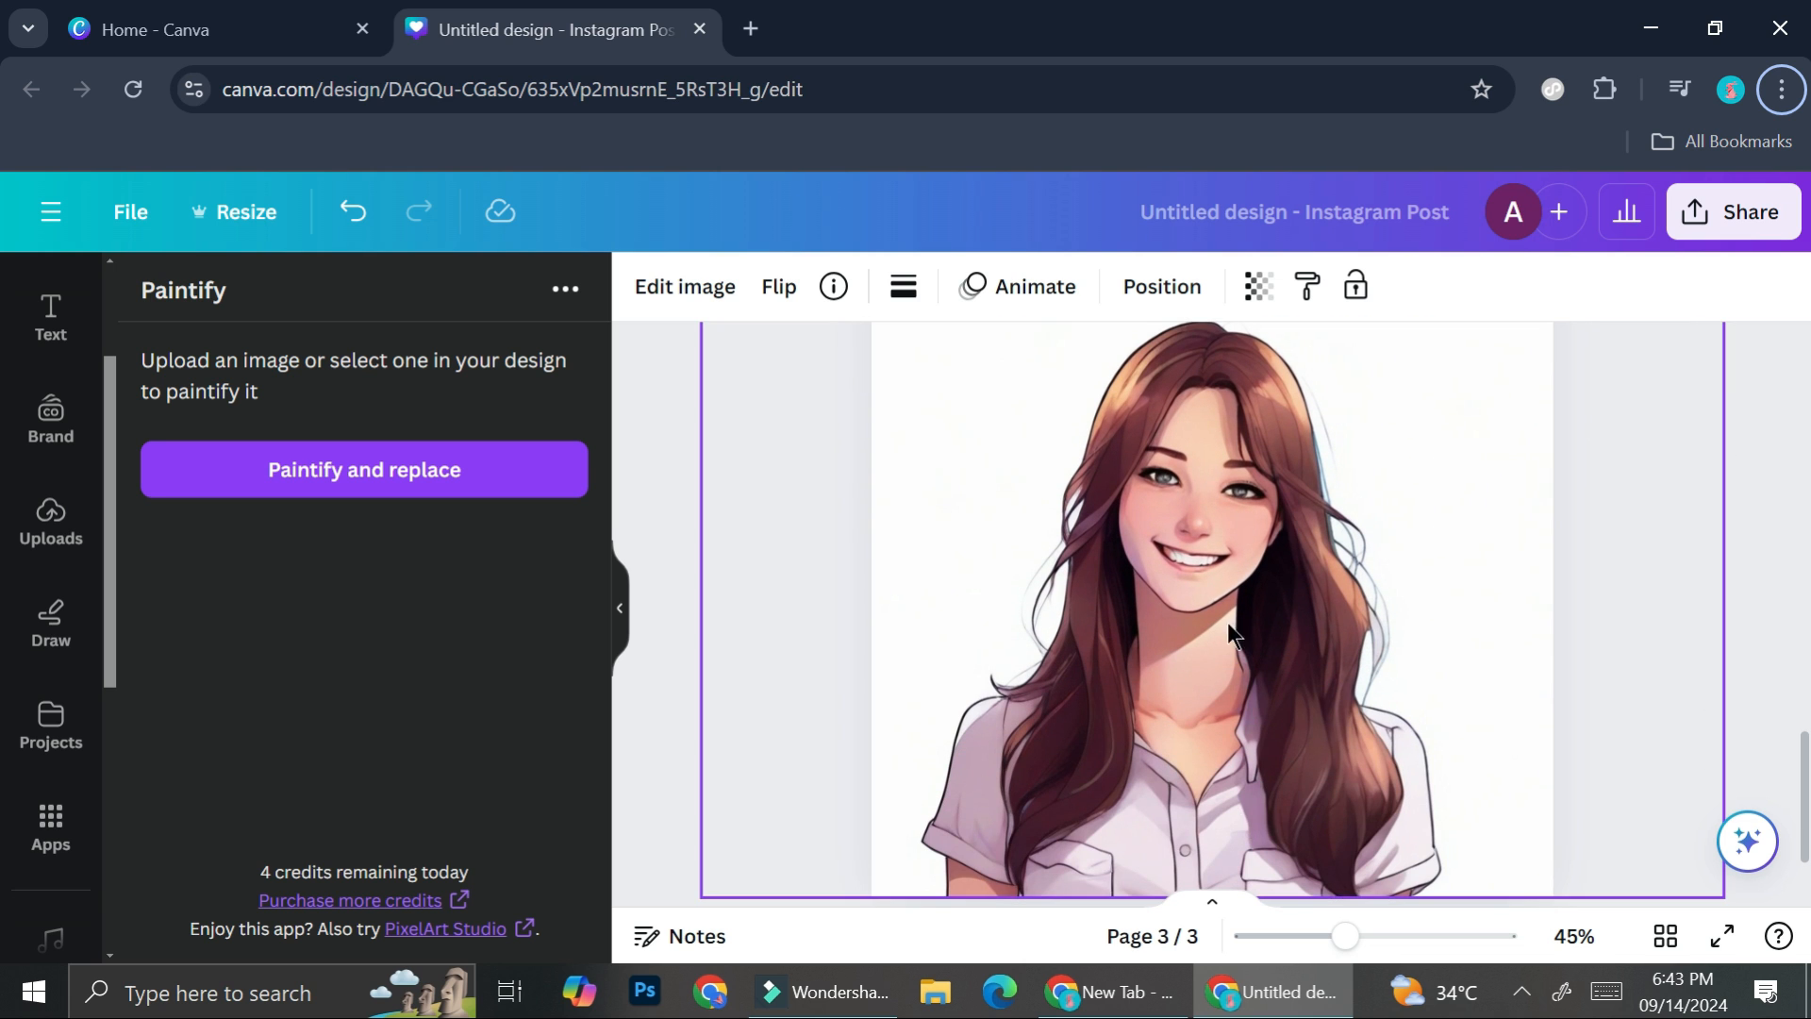
pyautogui.scroll(2, 1238, 689)
pyautogui.scroll(3, 1238, 689)
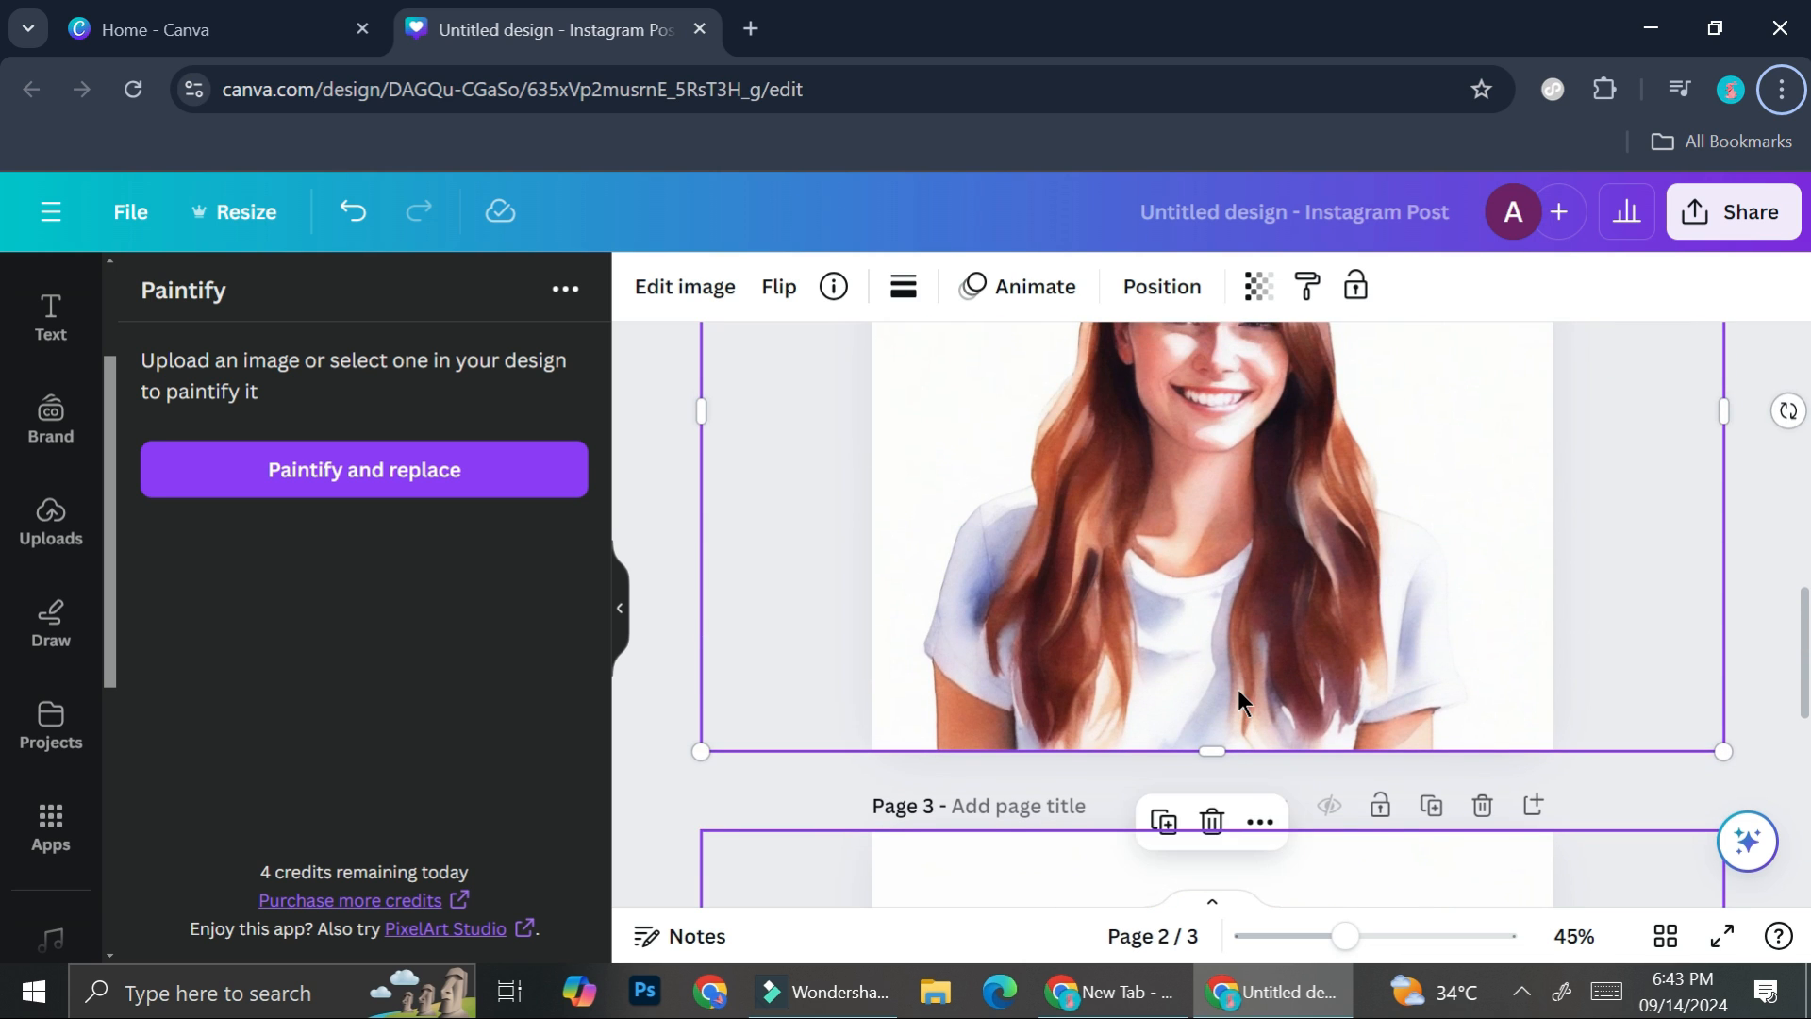
pyautogui.scroll(-3, 1237, 689)
pyautogui.scroll(-1, 1237, 700)
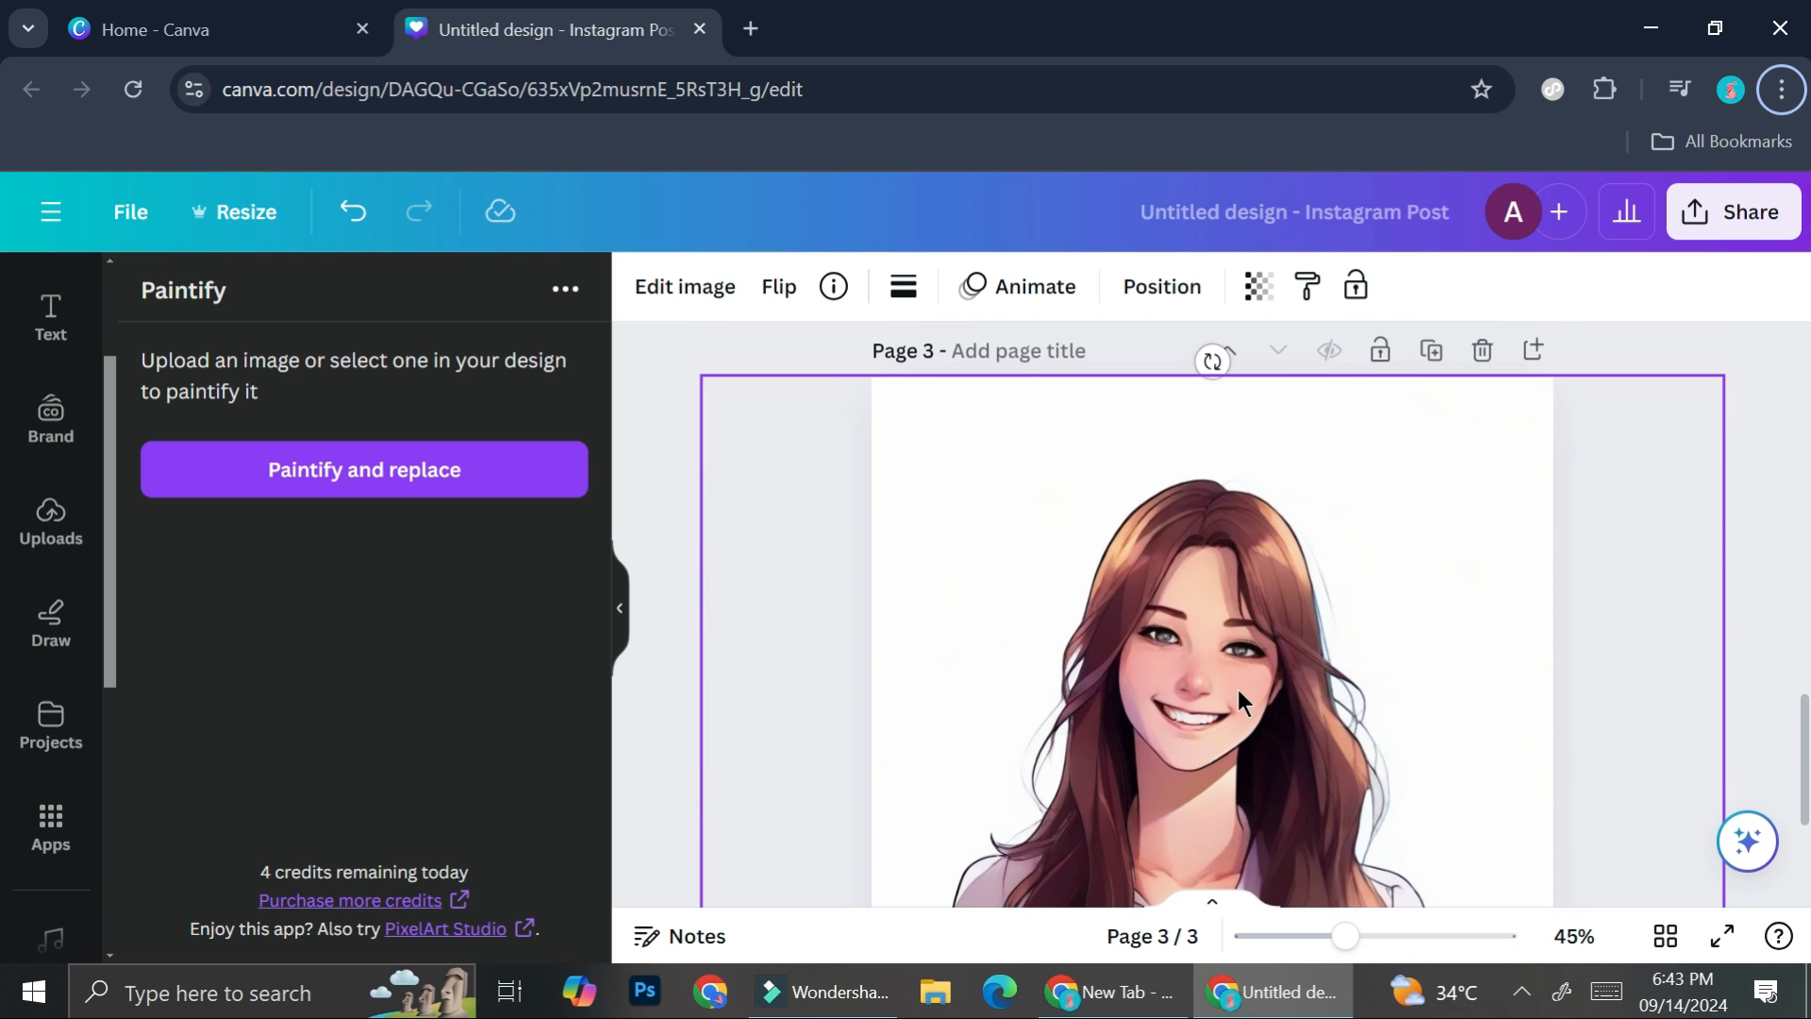
pyautogui.scroll(-2, 1237, 700)
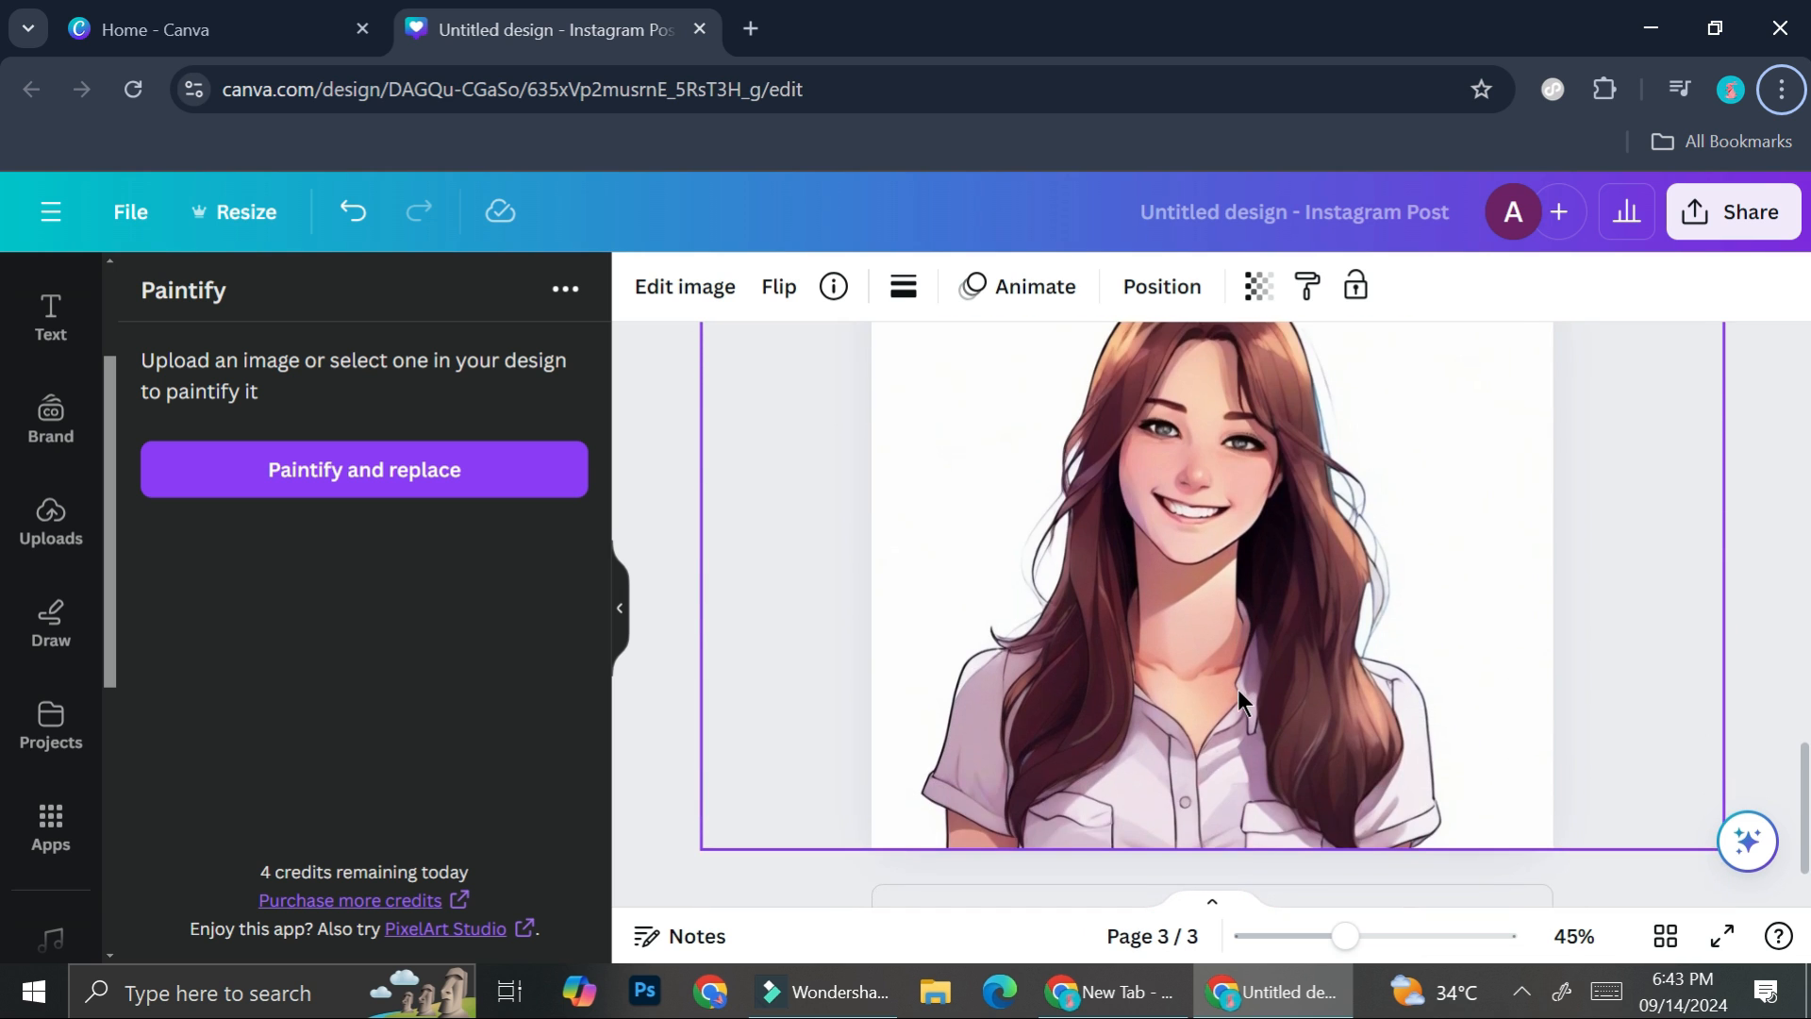
# - Duplicate the original portrait page twice and bring up the apps library's cartoon search results
pyautogui.scroll(5, 1238, 692)
pyautogui.scroll(5, 1238, 688)
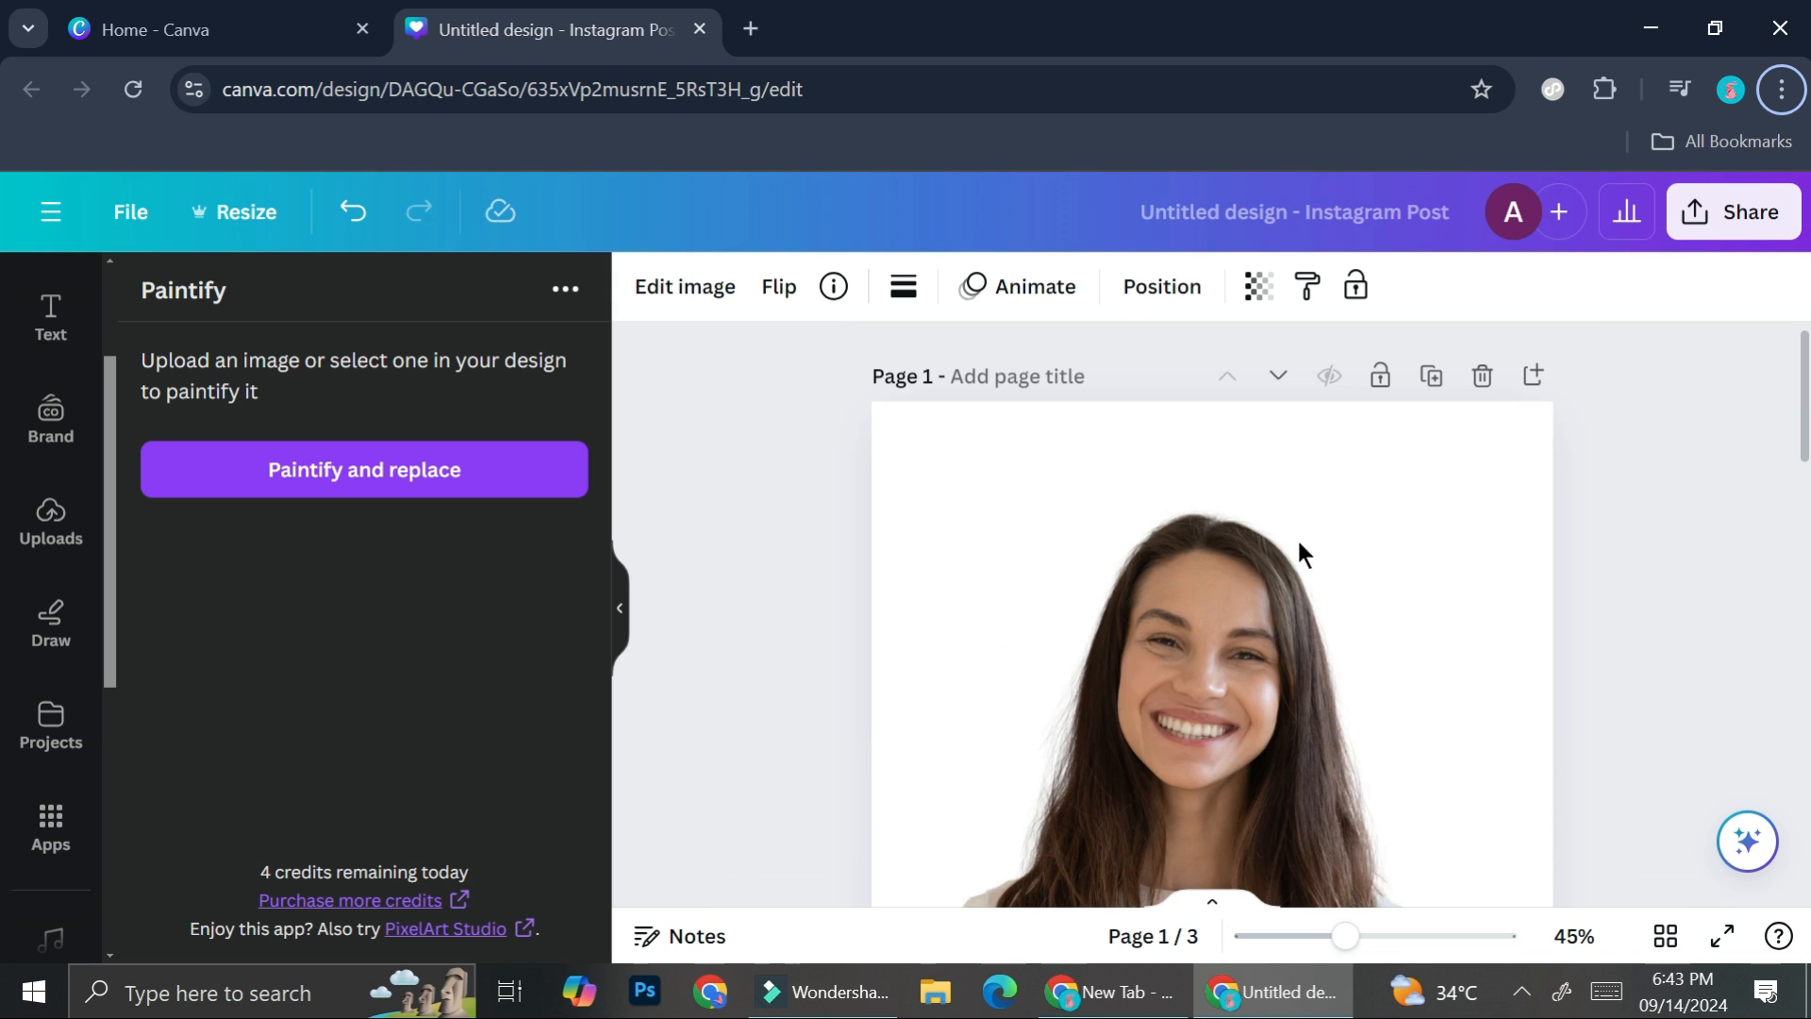
pyautogui.click(1432, 377)
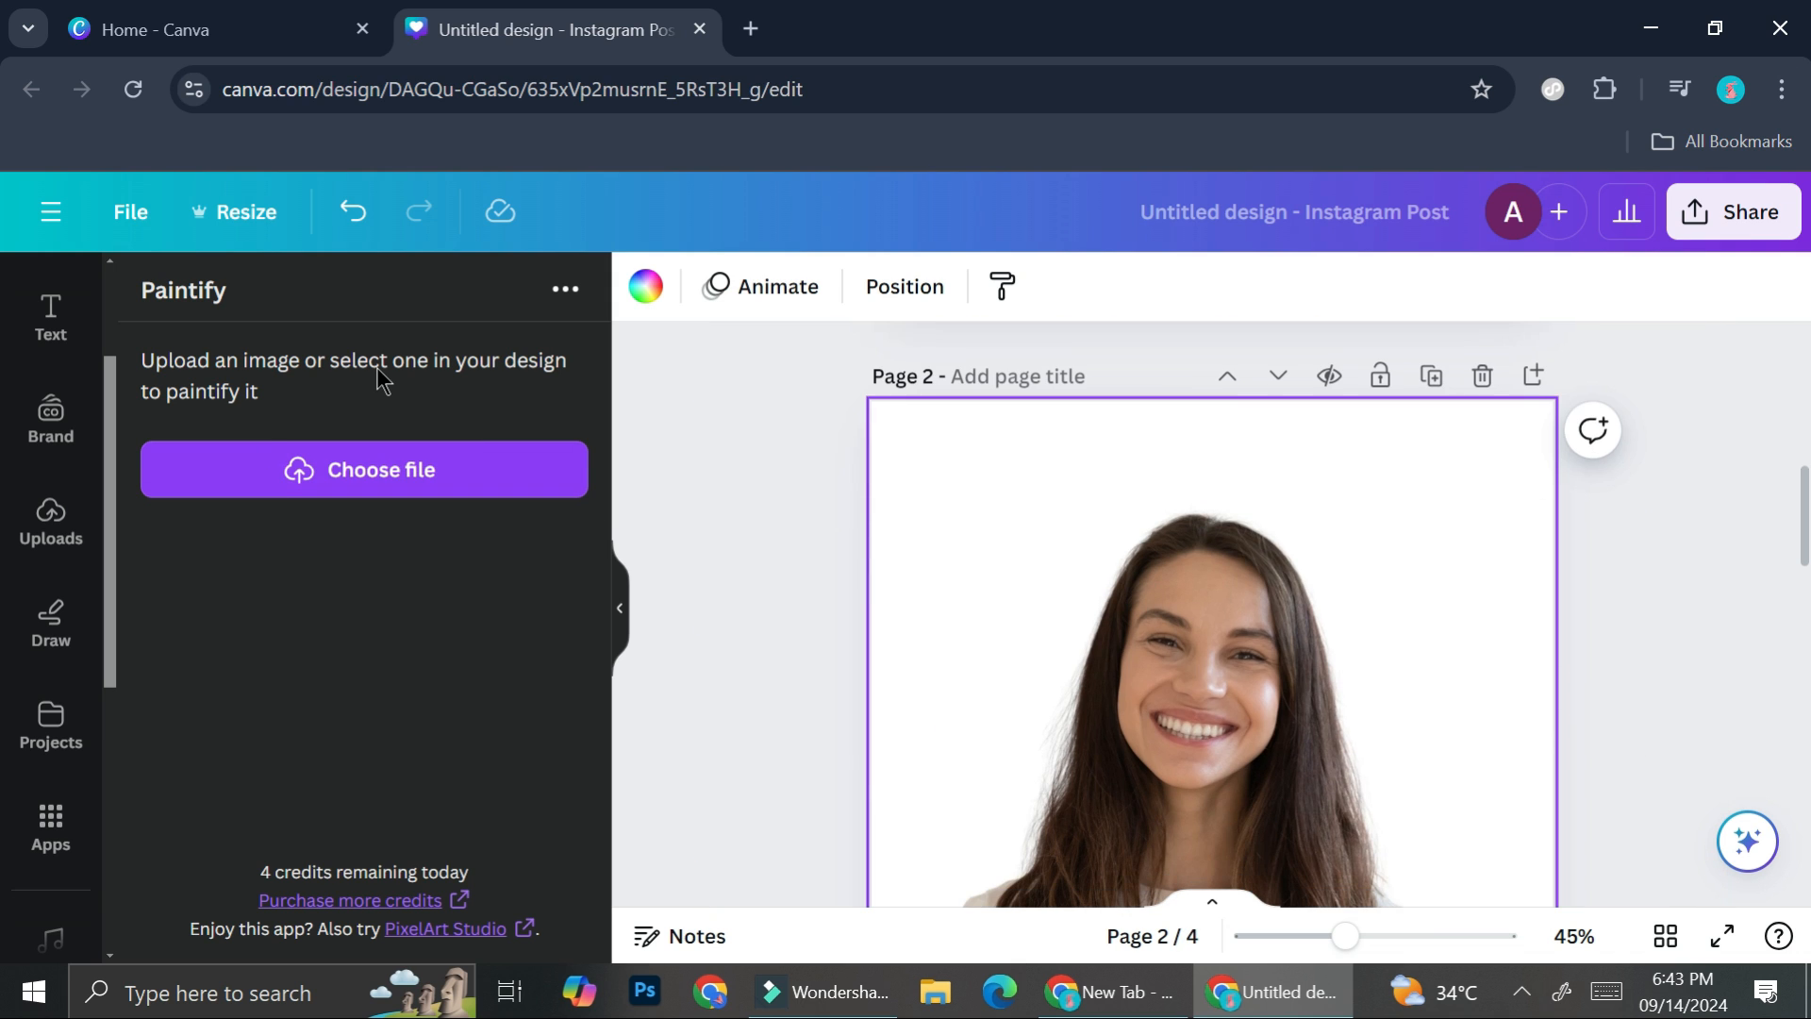
pyautogui.click(82, 831)
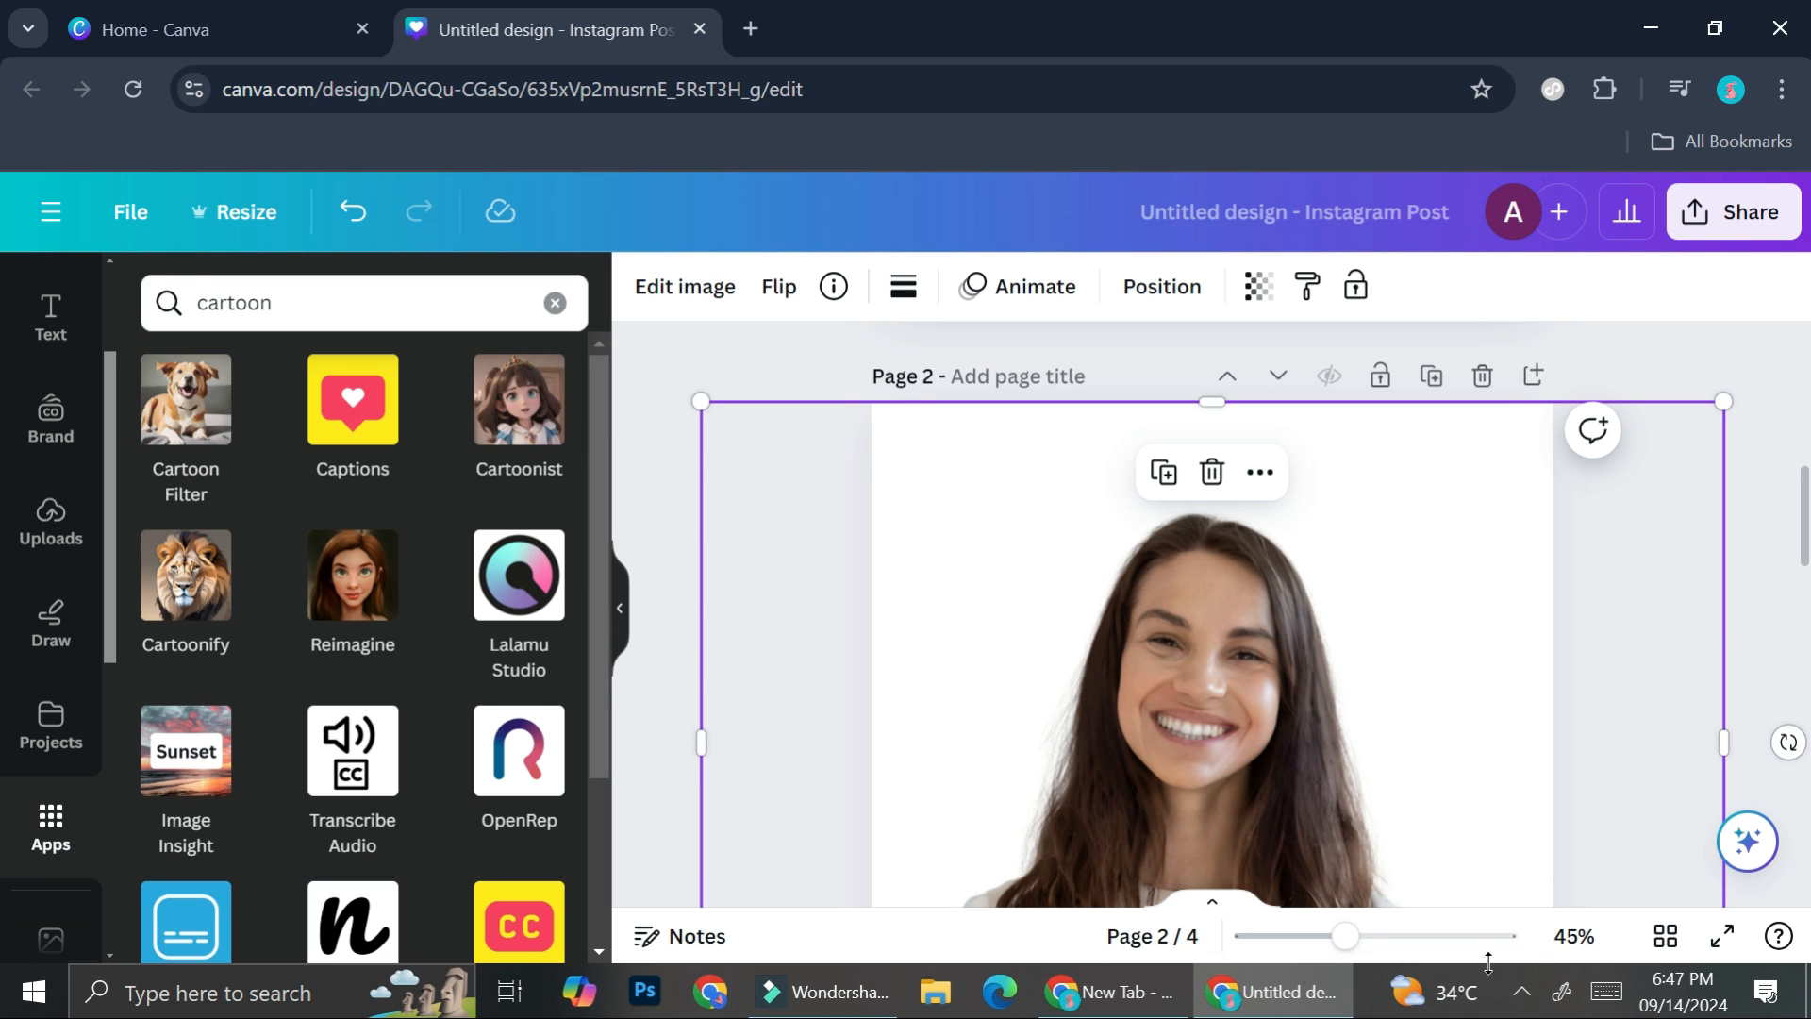
pyautogui.click(1431, 376)
# - Find the Reimagine app among the cartoon search results and open it
pyautogui.scroll(-3, 404, 686)
pyautogui.scroll(3, 404, 687)
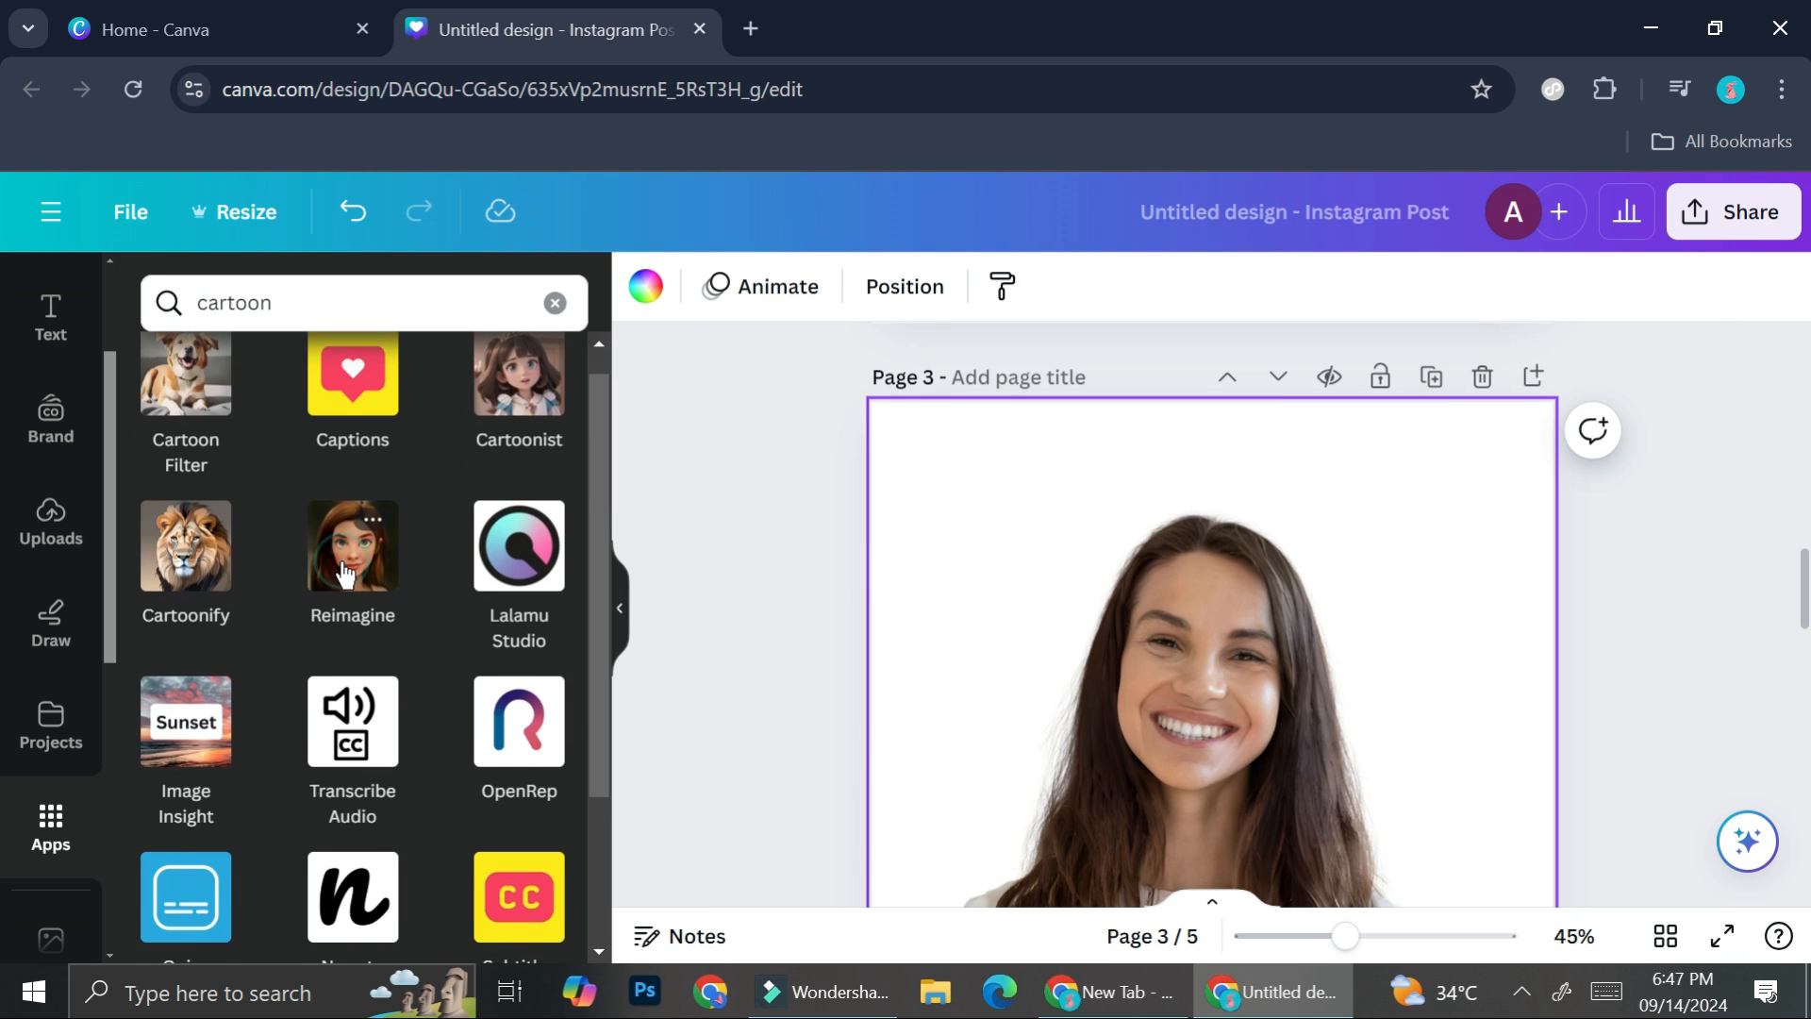
pyautogui.click(341, 560)
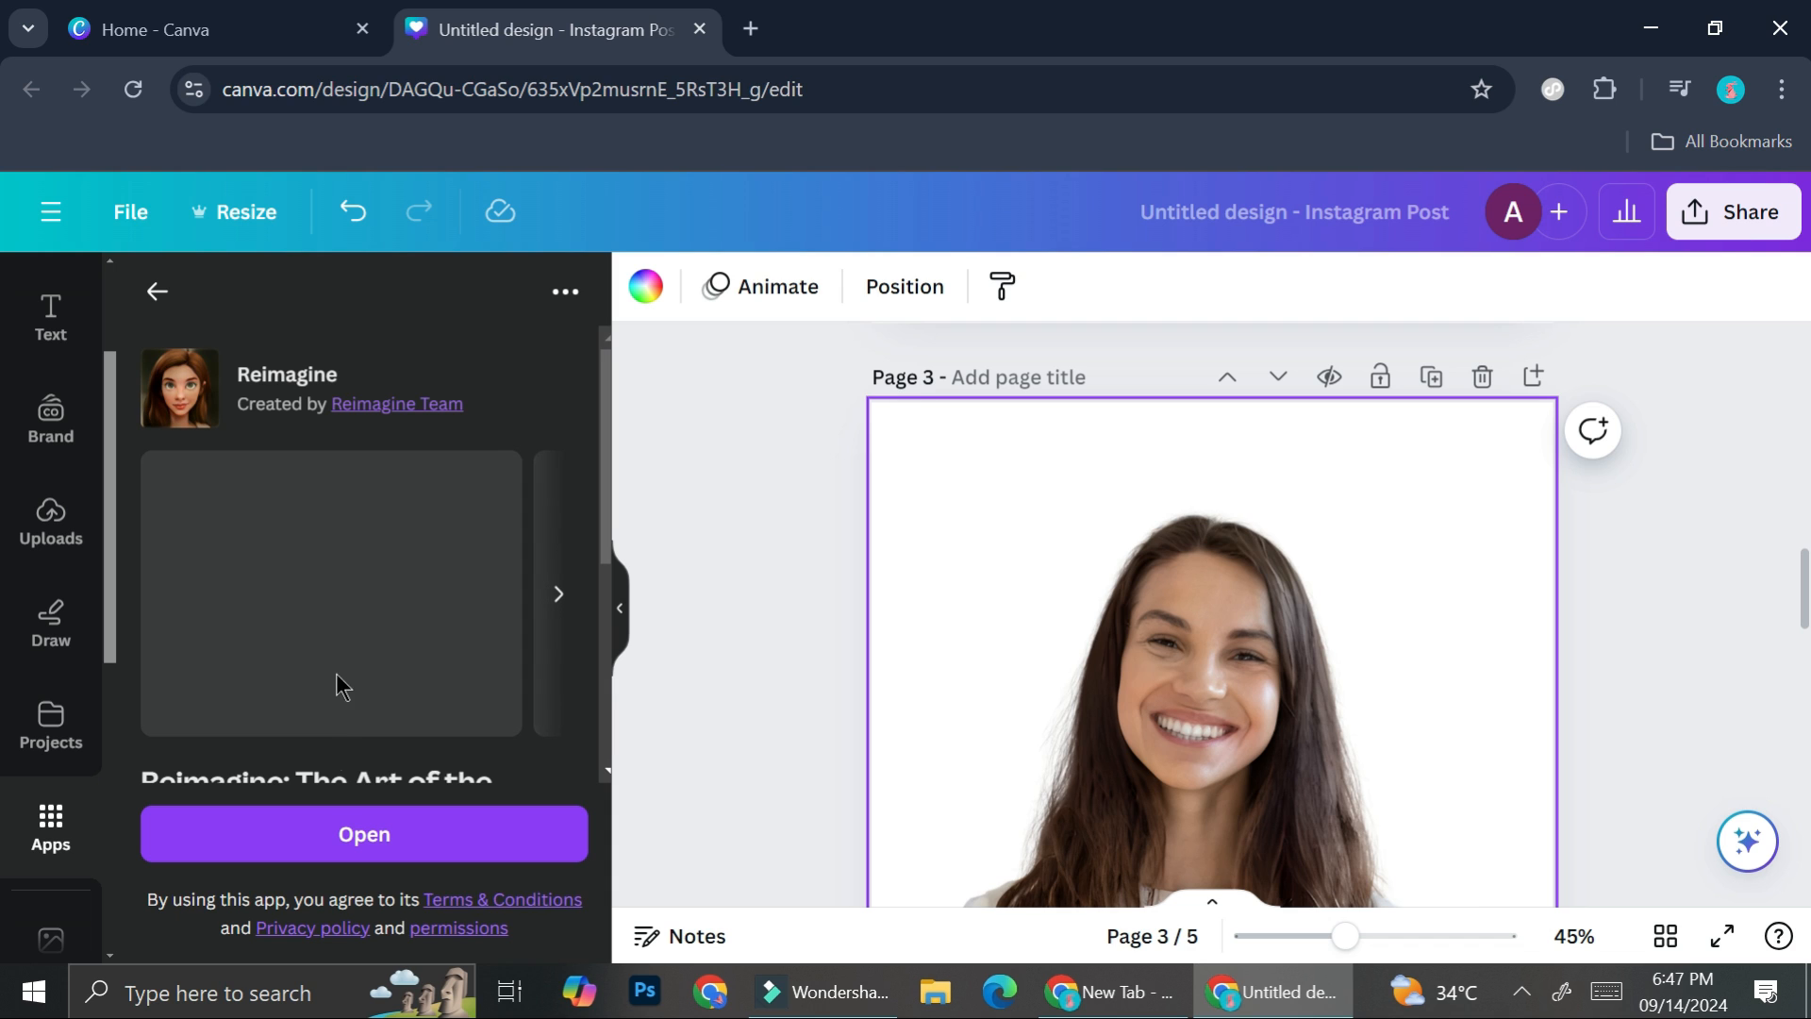
pyautogui.click(331, 834)
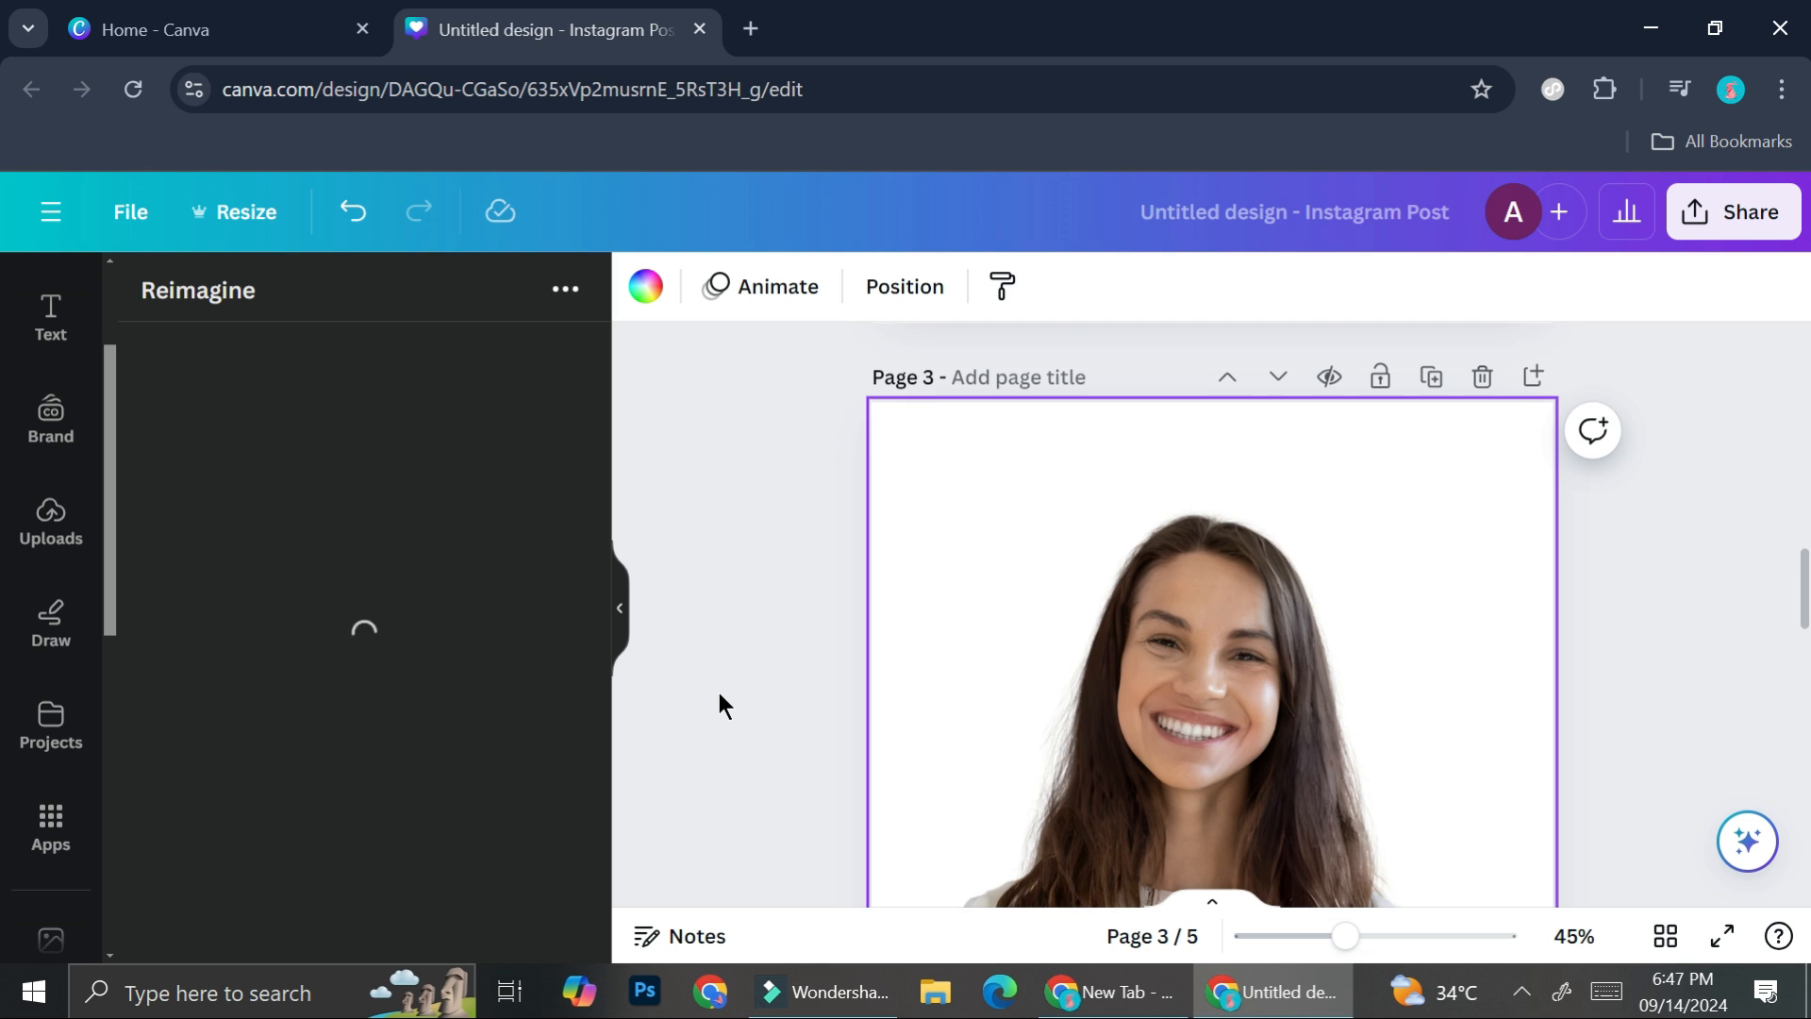
# - Select the original portrait on page 3 for Reimagine and review the available style options
pyautogui.scroll(-6, 719, 694)
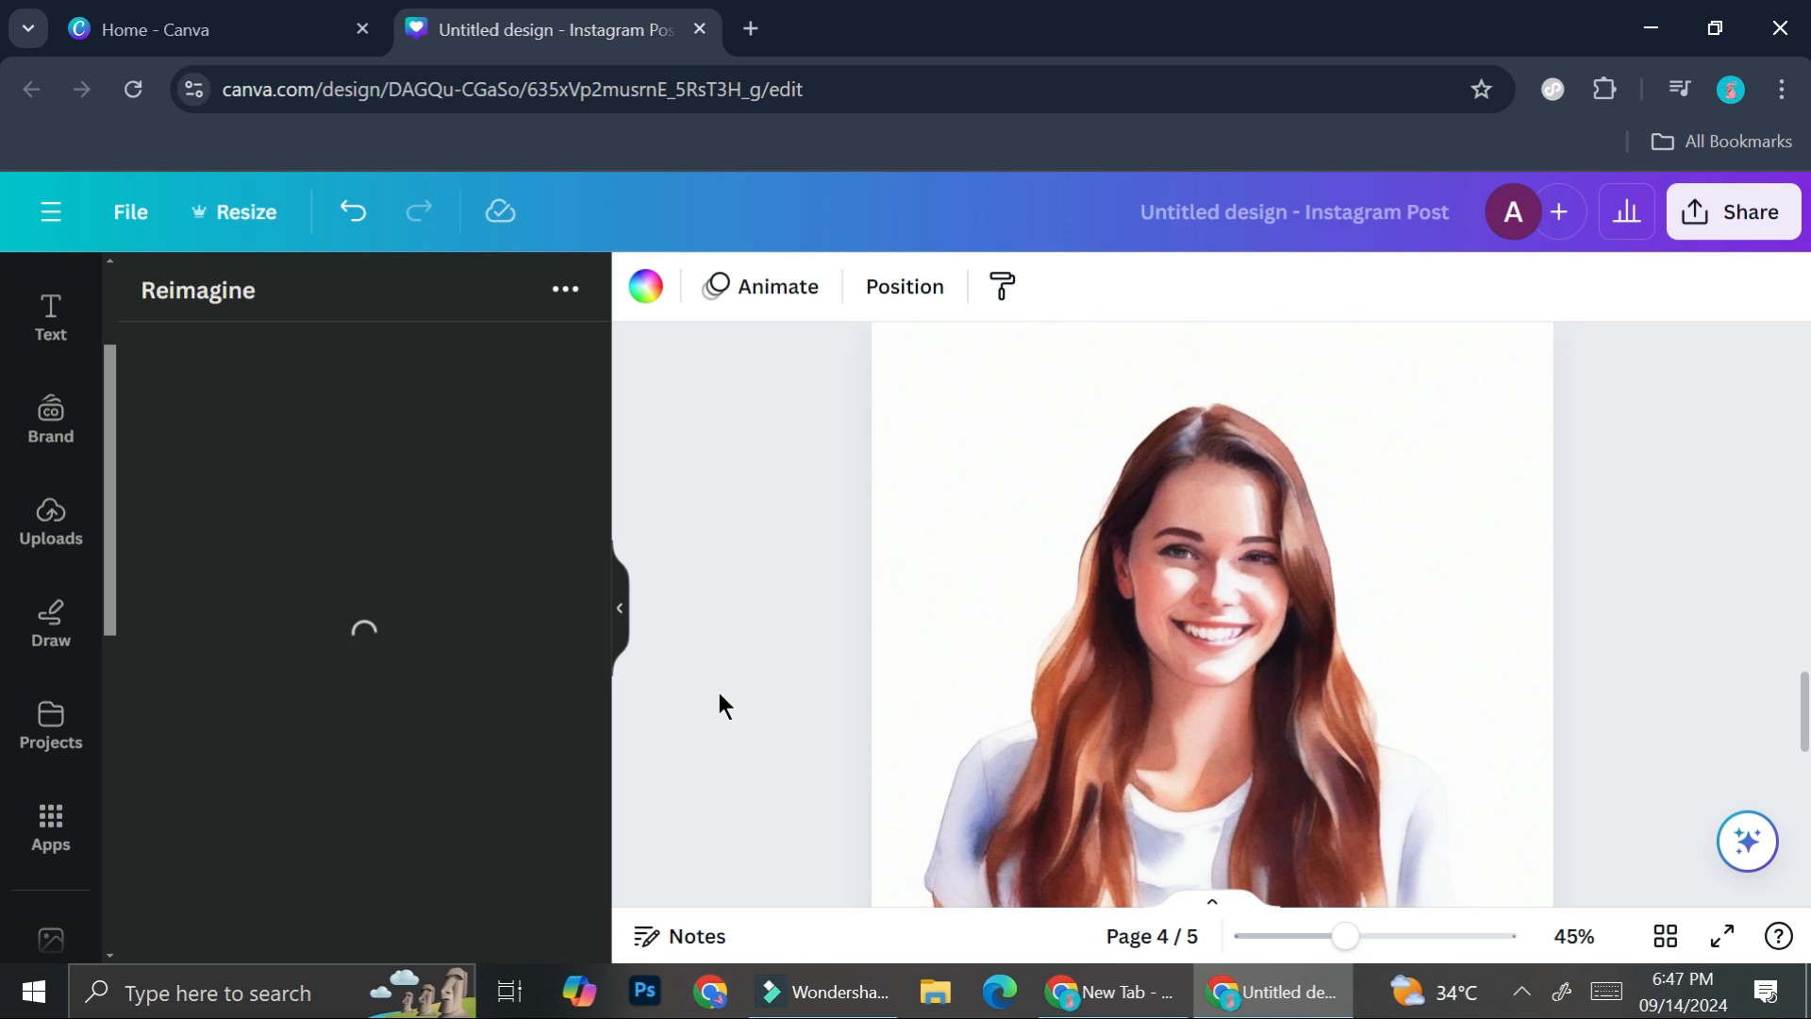
pyautogui.scroll(-6, 719, 694)
pyautogui.scroll(5, 719, 695)
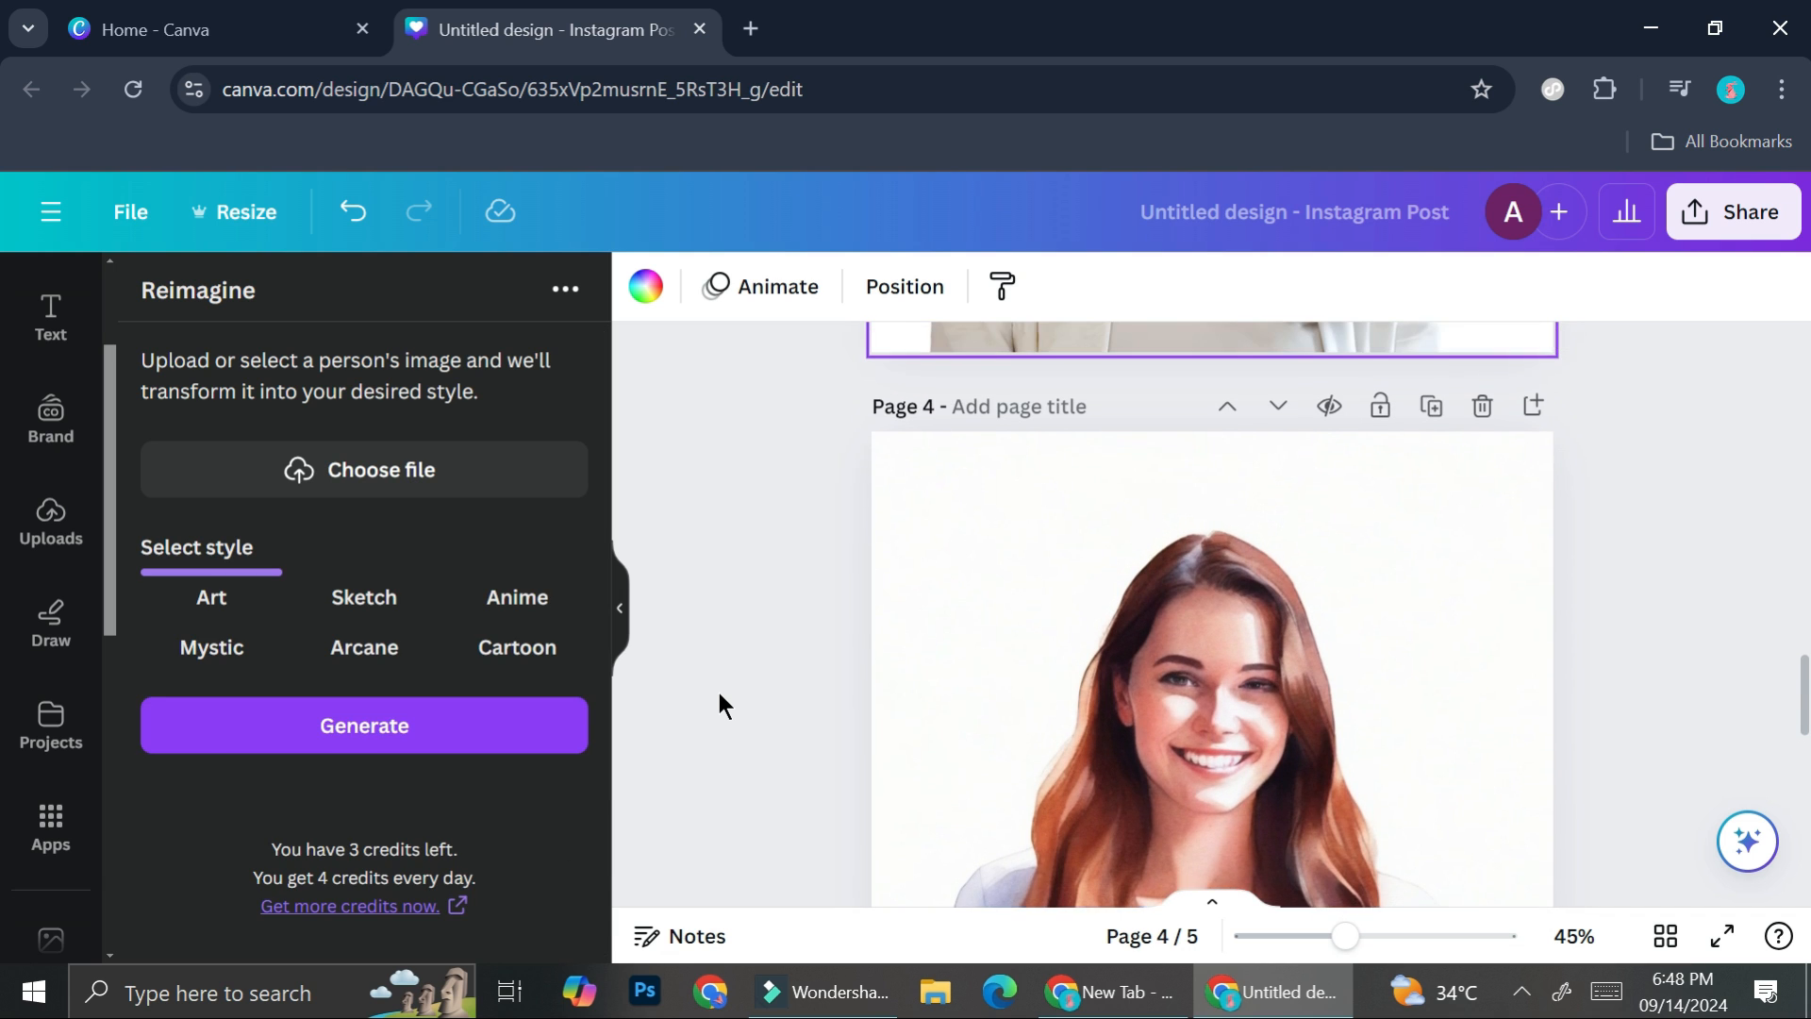
pyautogui.scroll(5, 718, 694)
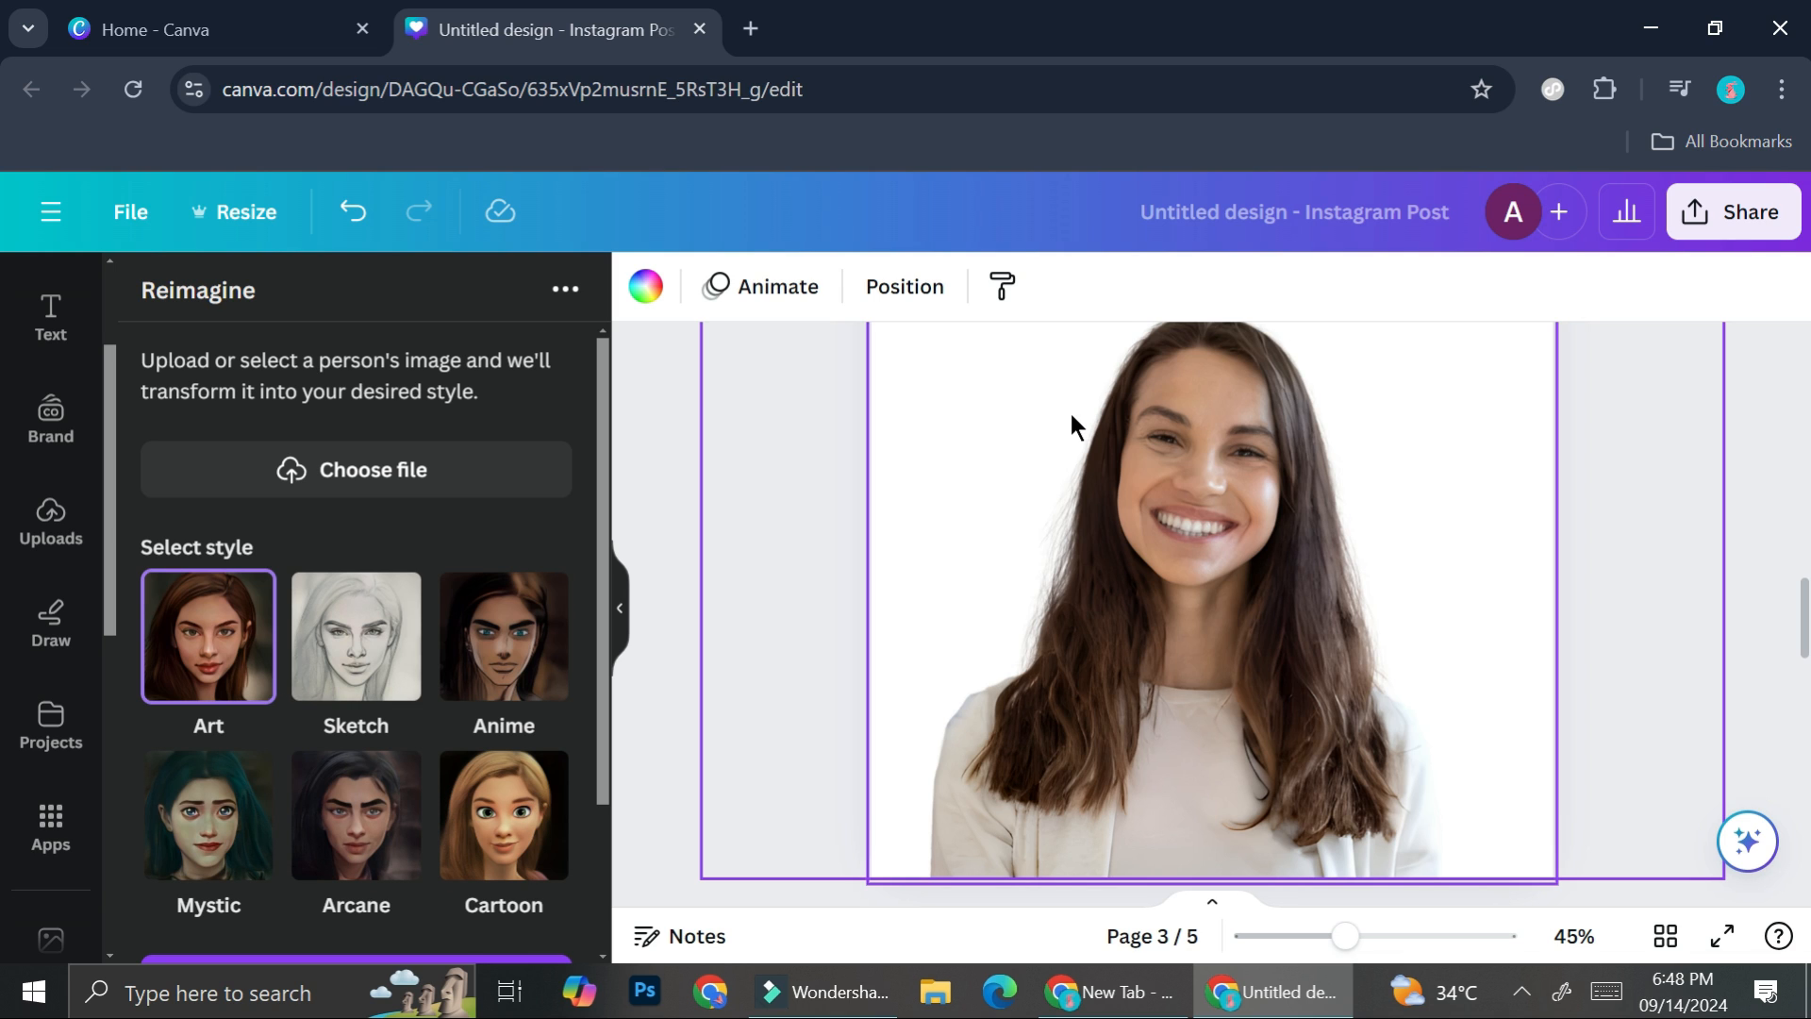
pyautogui.click(1200, 452)
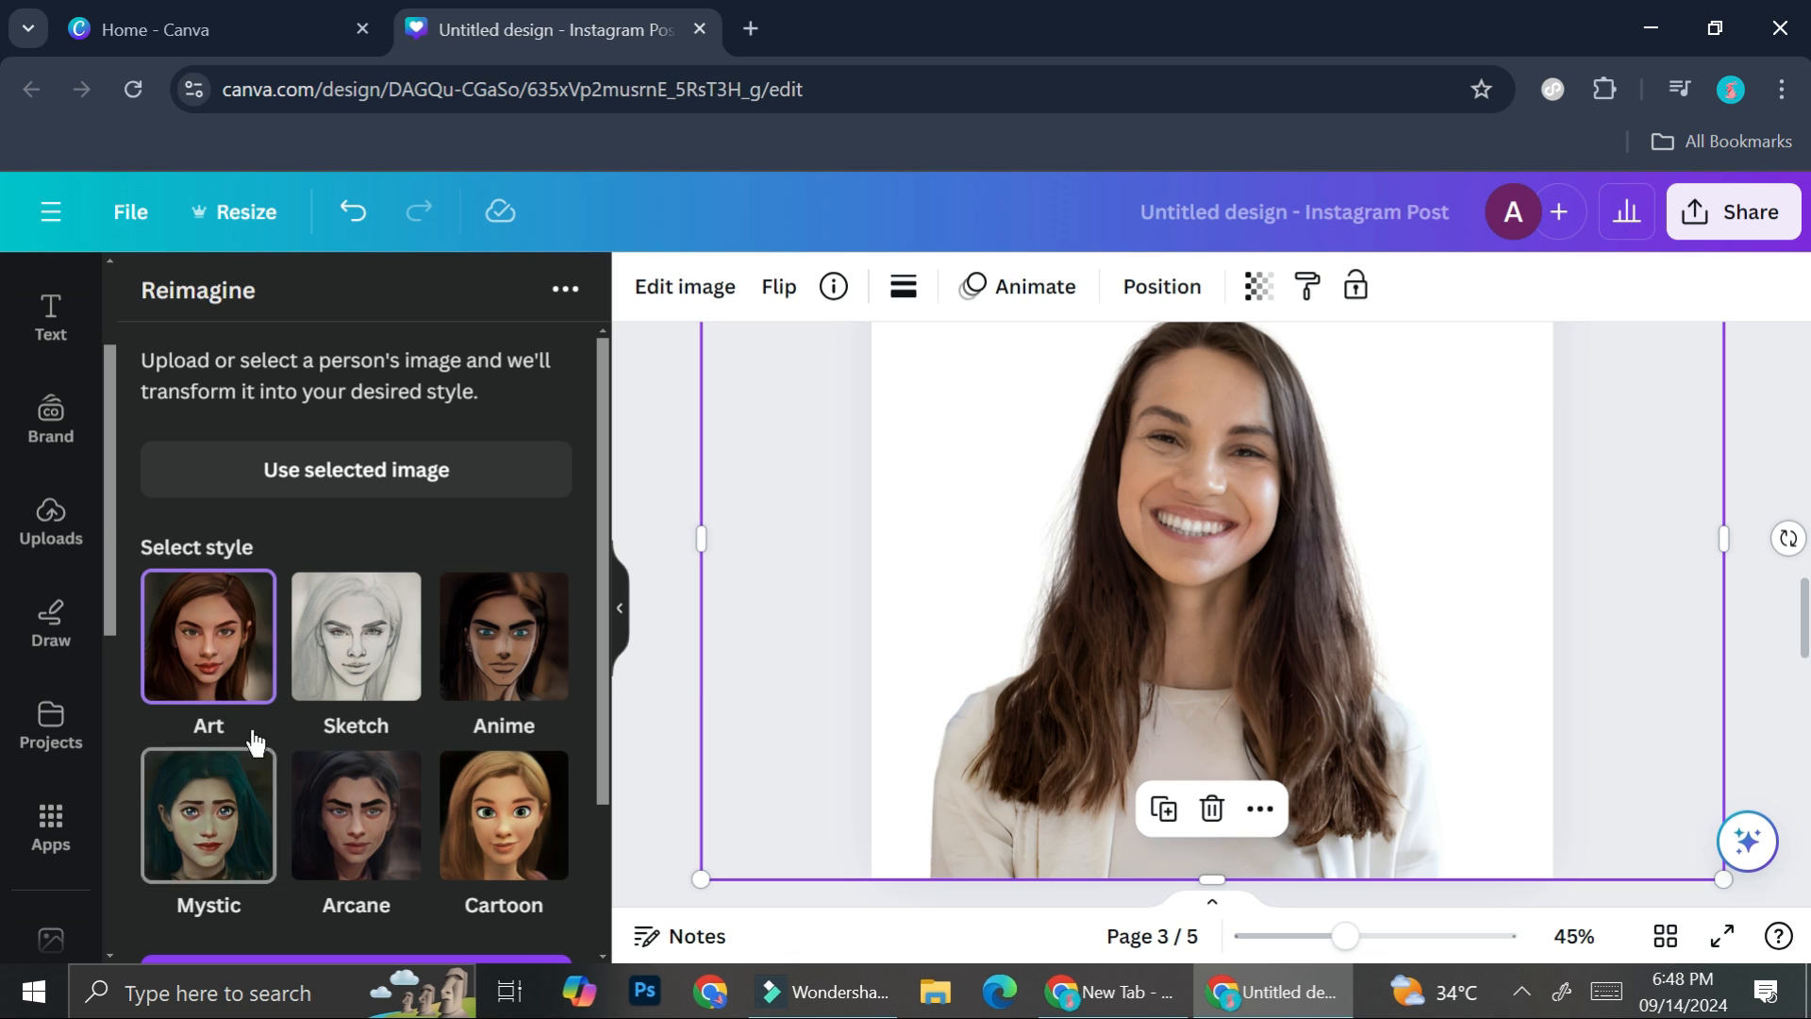
pyautogui.scroll(-1, 290, 688)
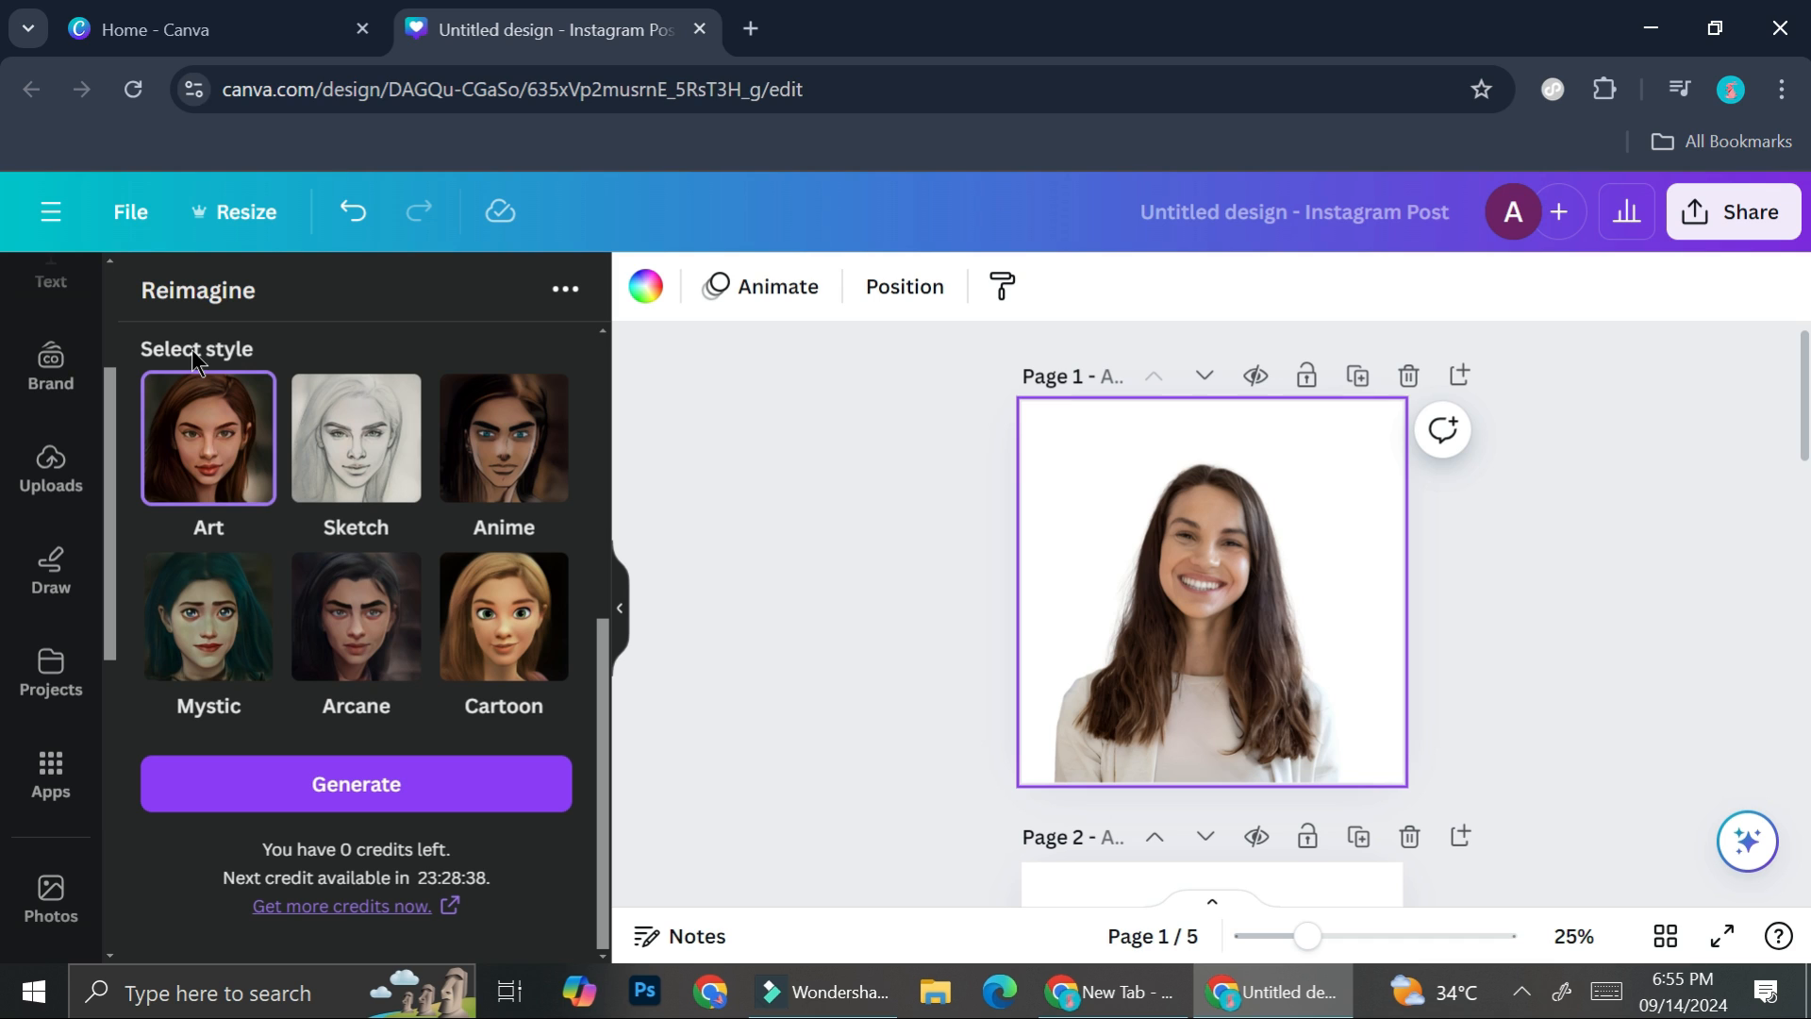
# - Zoom to 50% and examine the Art and Sketch results on pages 2 and 3, plus the painted and anime portraits on pages 4 and 5
pyautogui.click(884, 343)
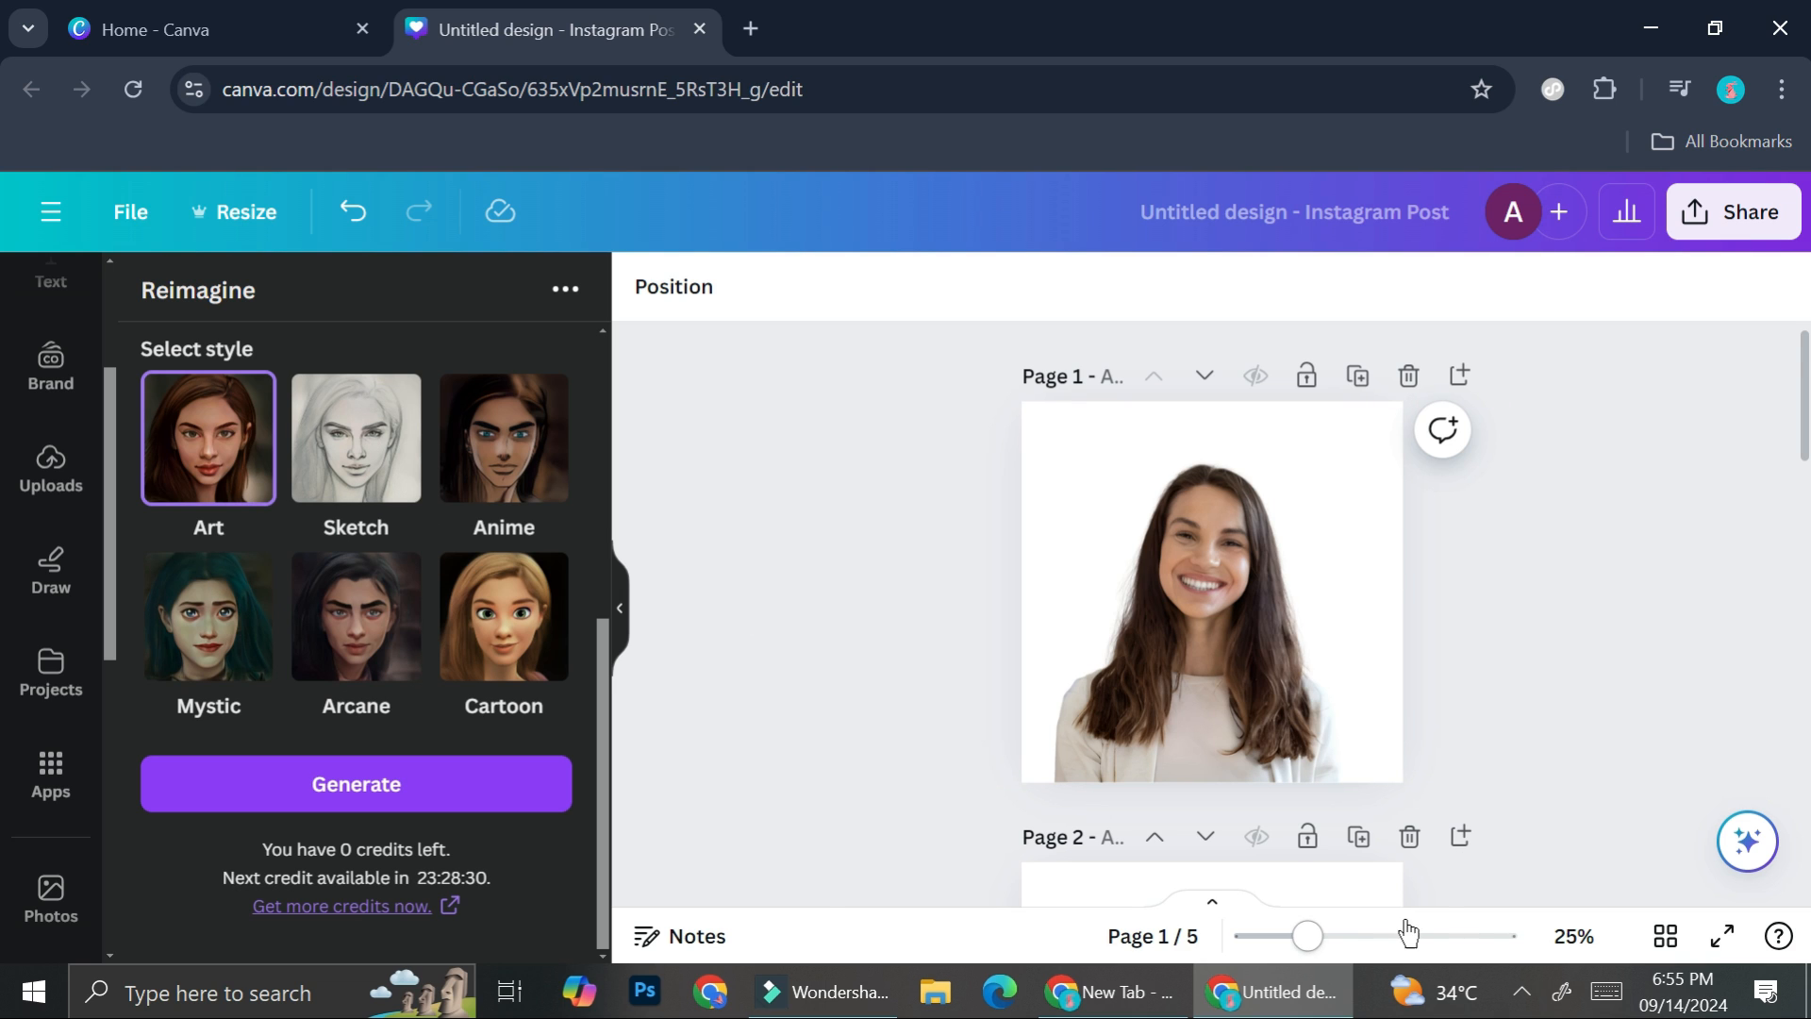
pyautogui.click(1355, 937)
pyautogui.scroll(3, 1362, 715)
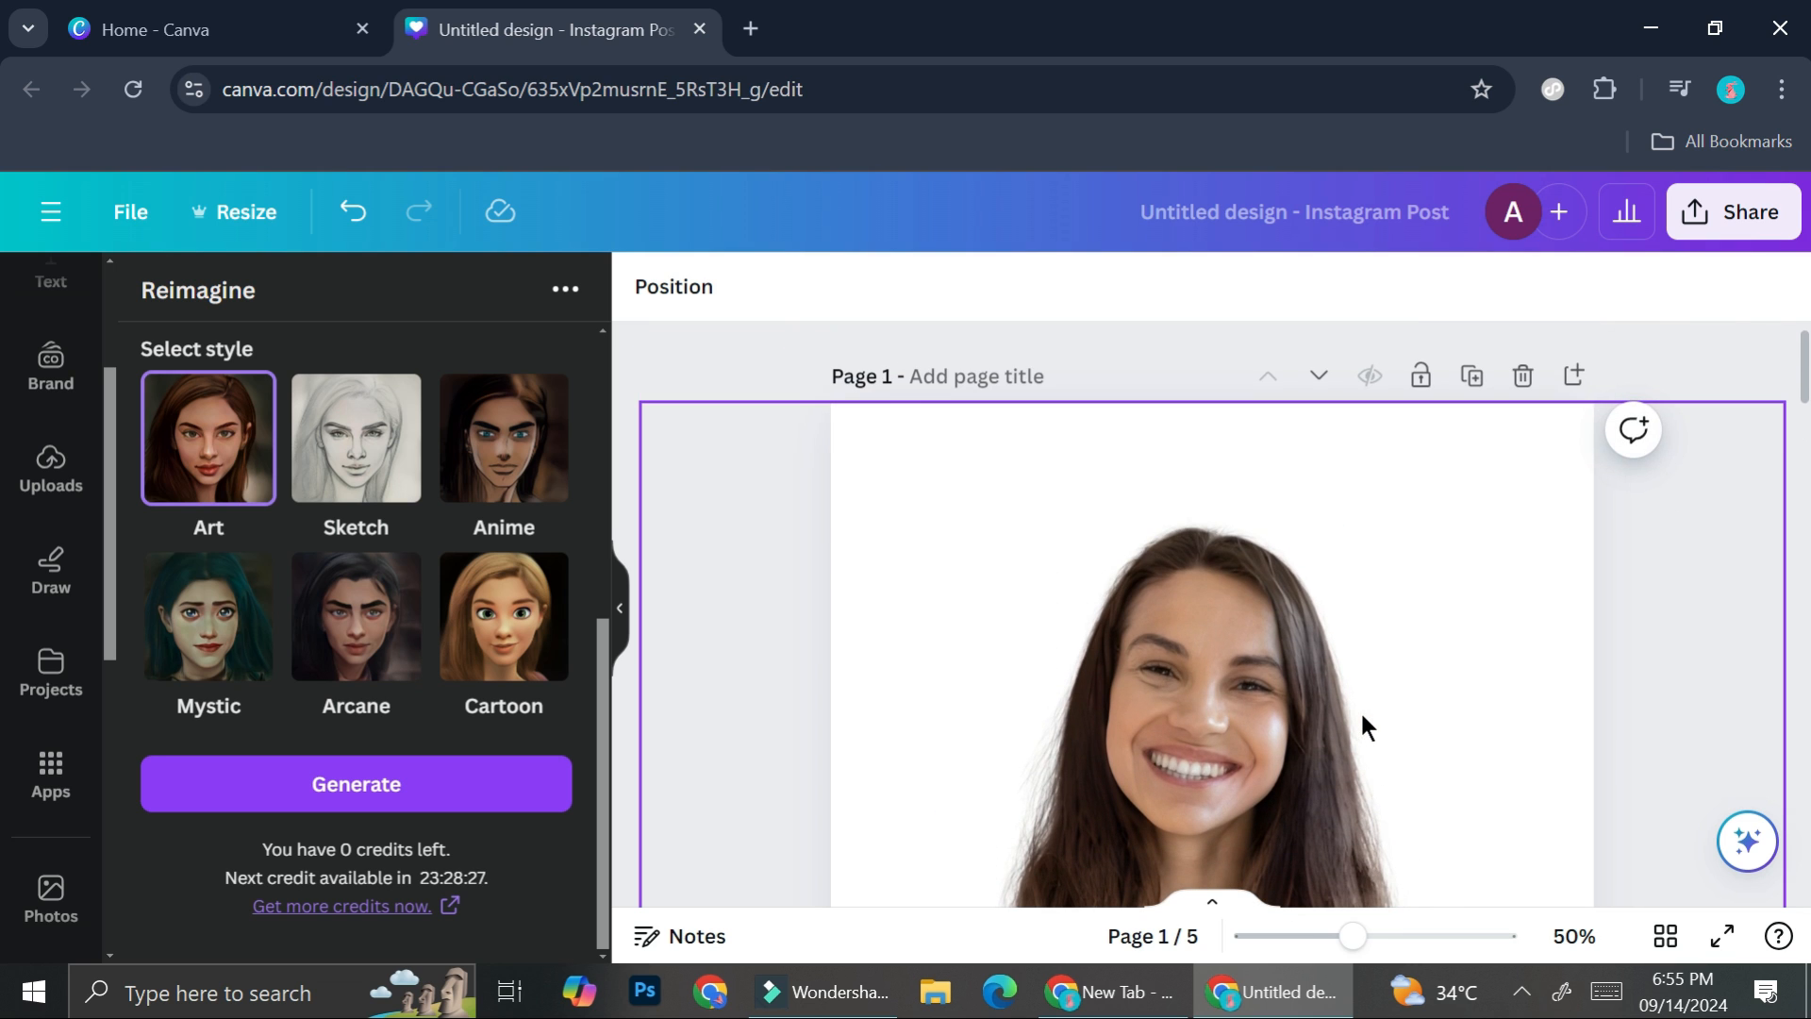
pyautogui.scroll(-10, 1362, 716)
pyautogui.scroll(-2, 1361, 714)
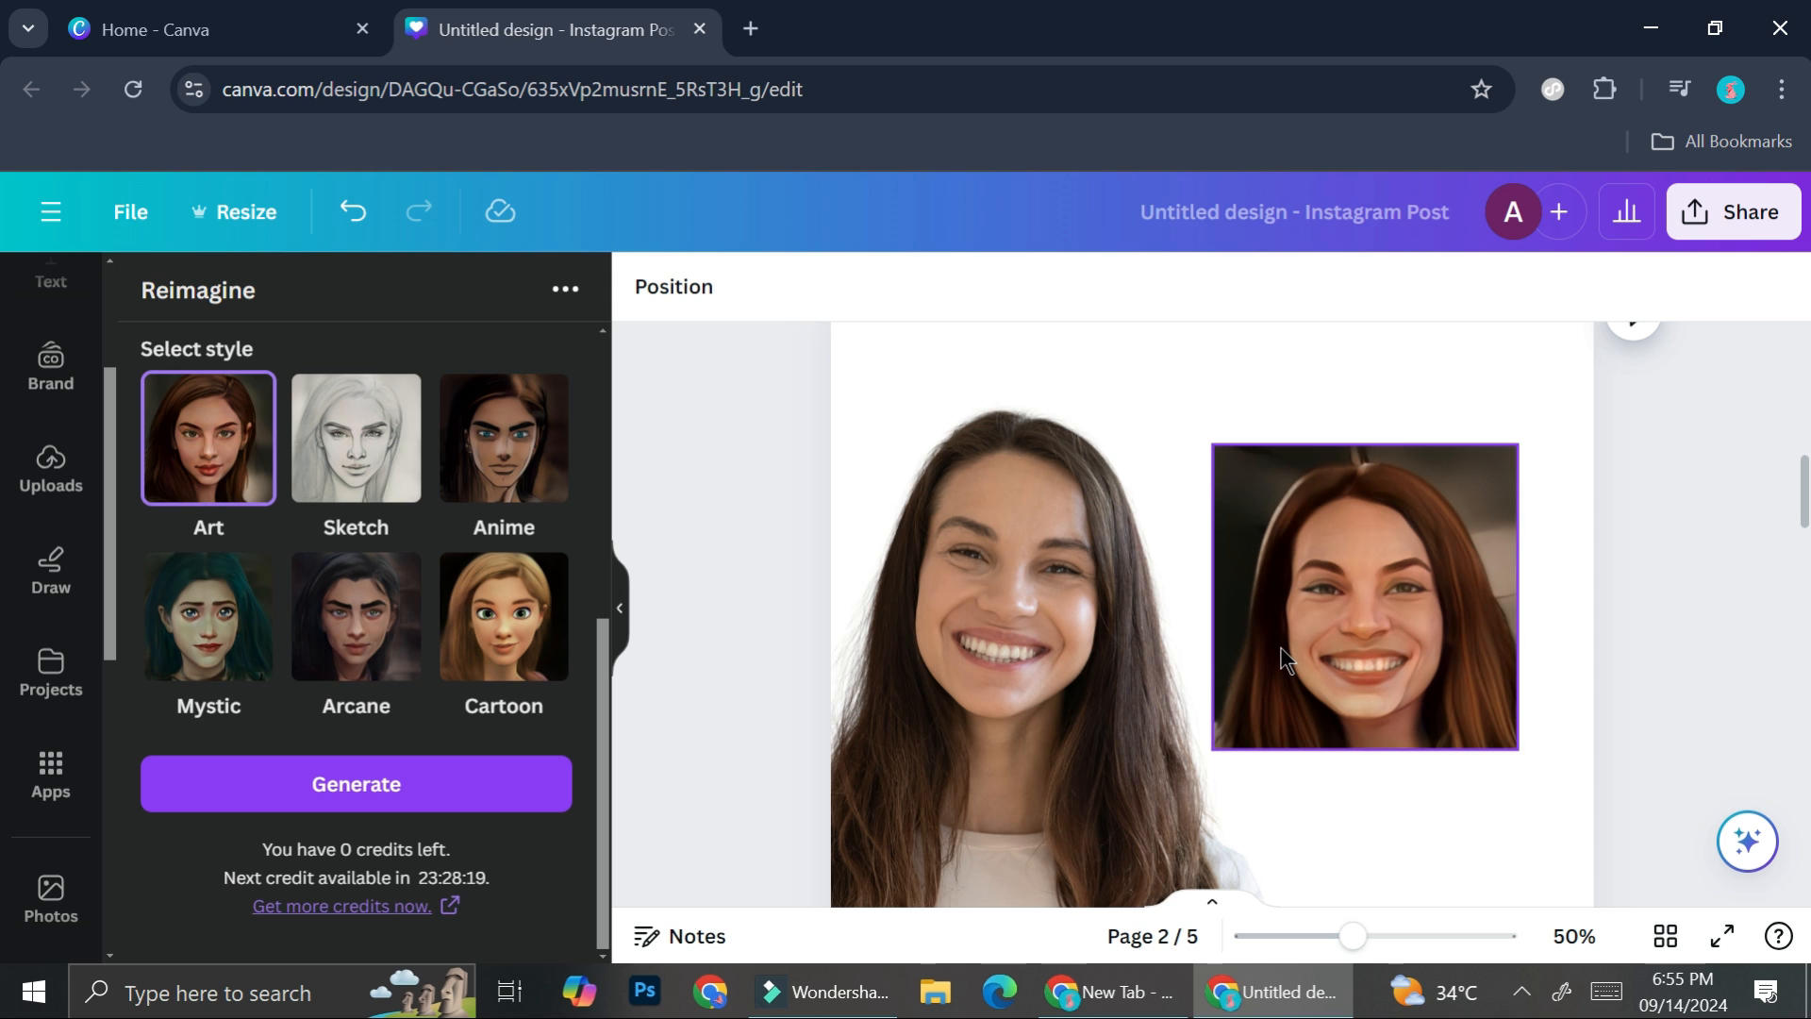
pyautogui.scroll(-5, 1281, 648)
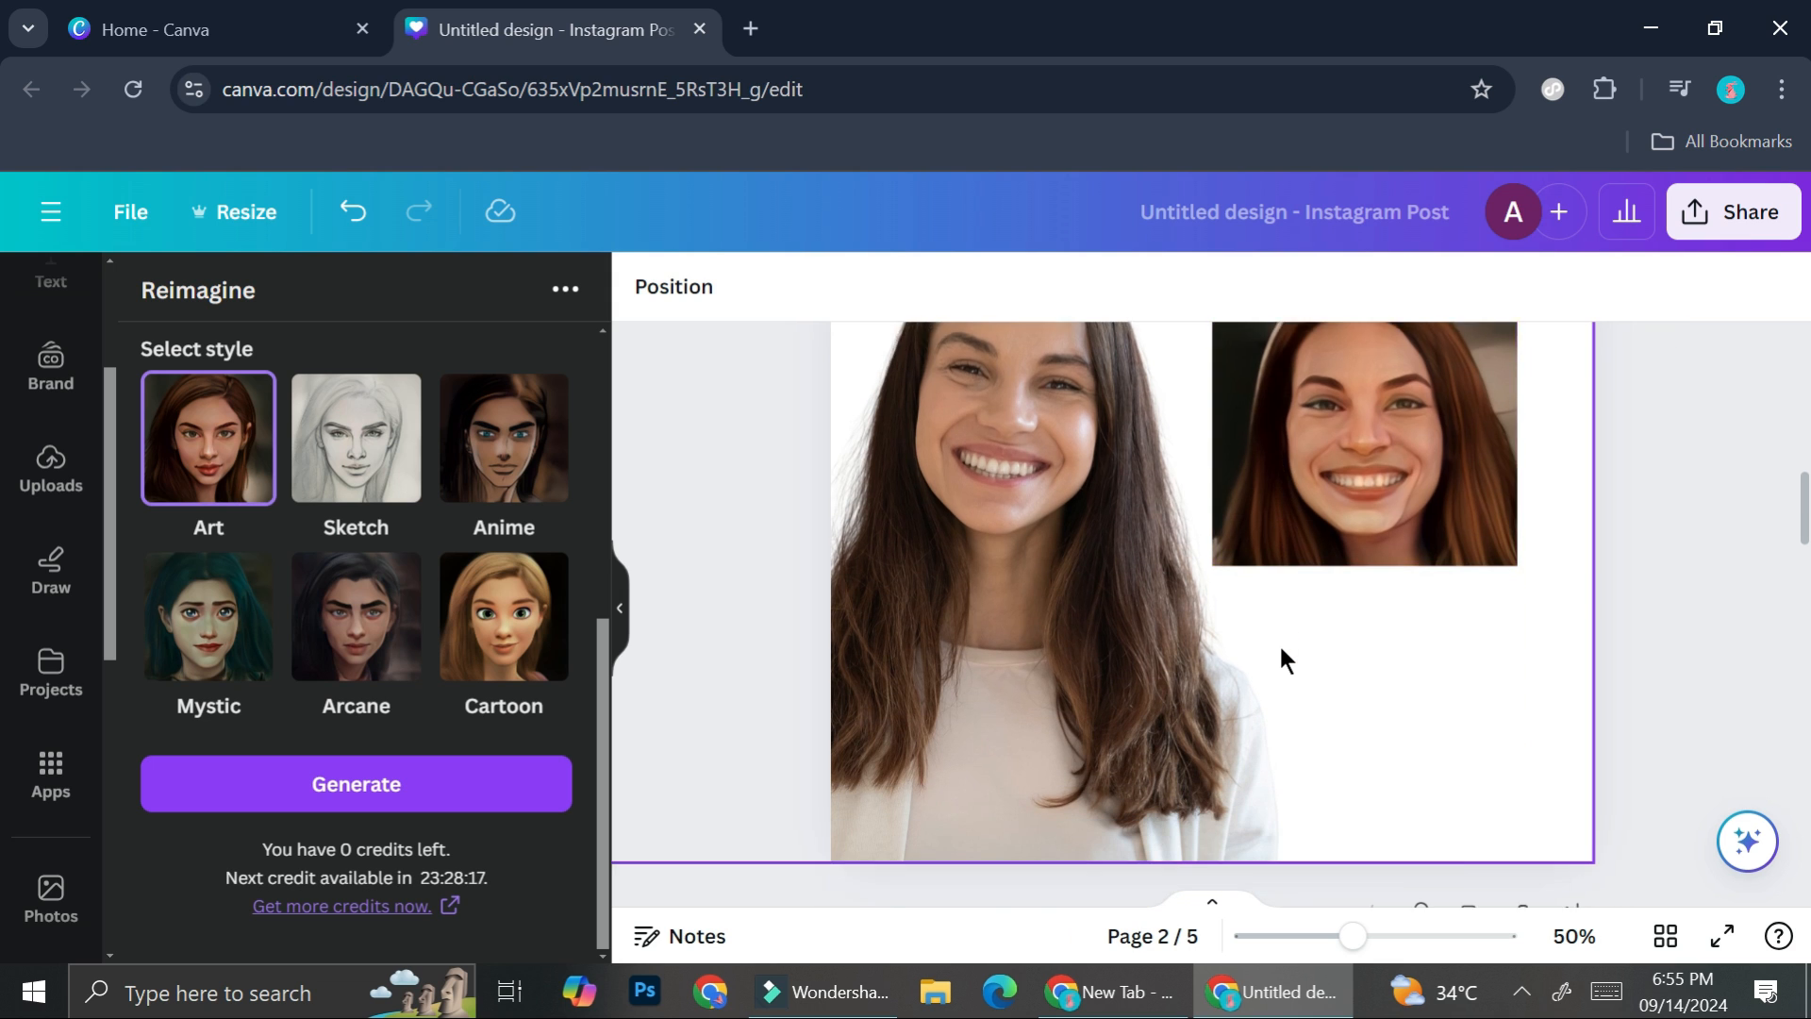
pyautogui.scroll(-4, 1280, 645)
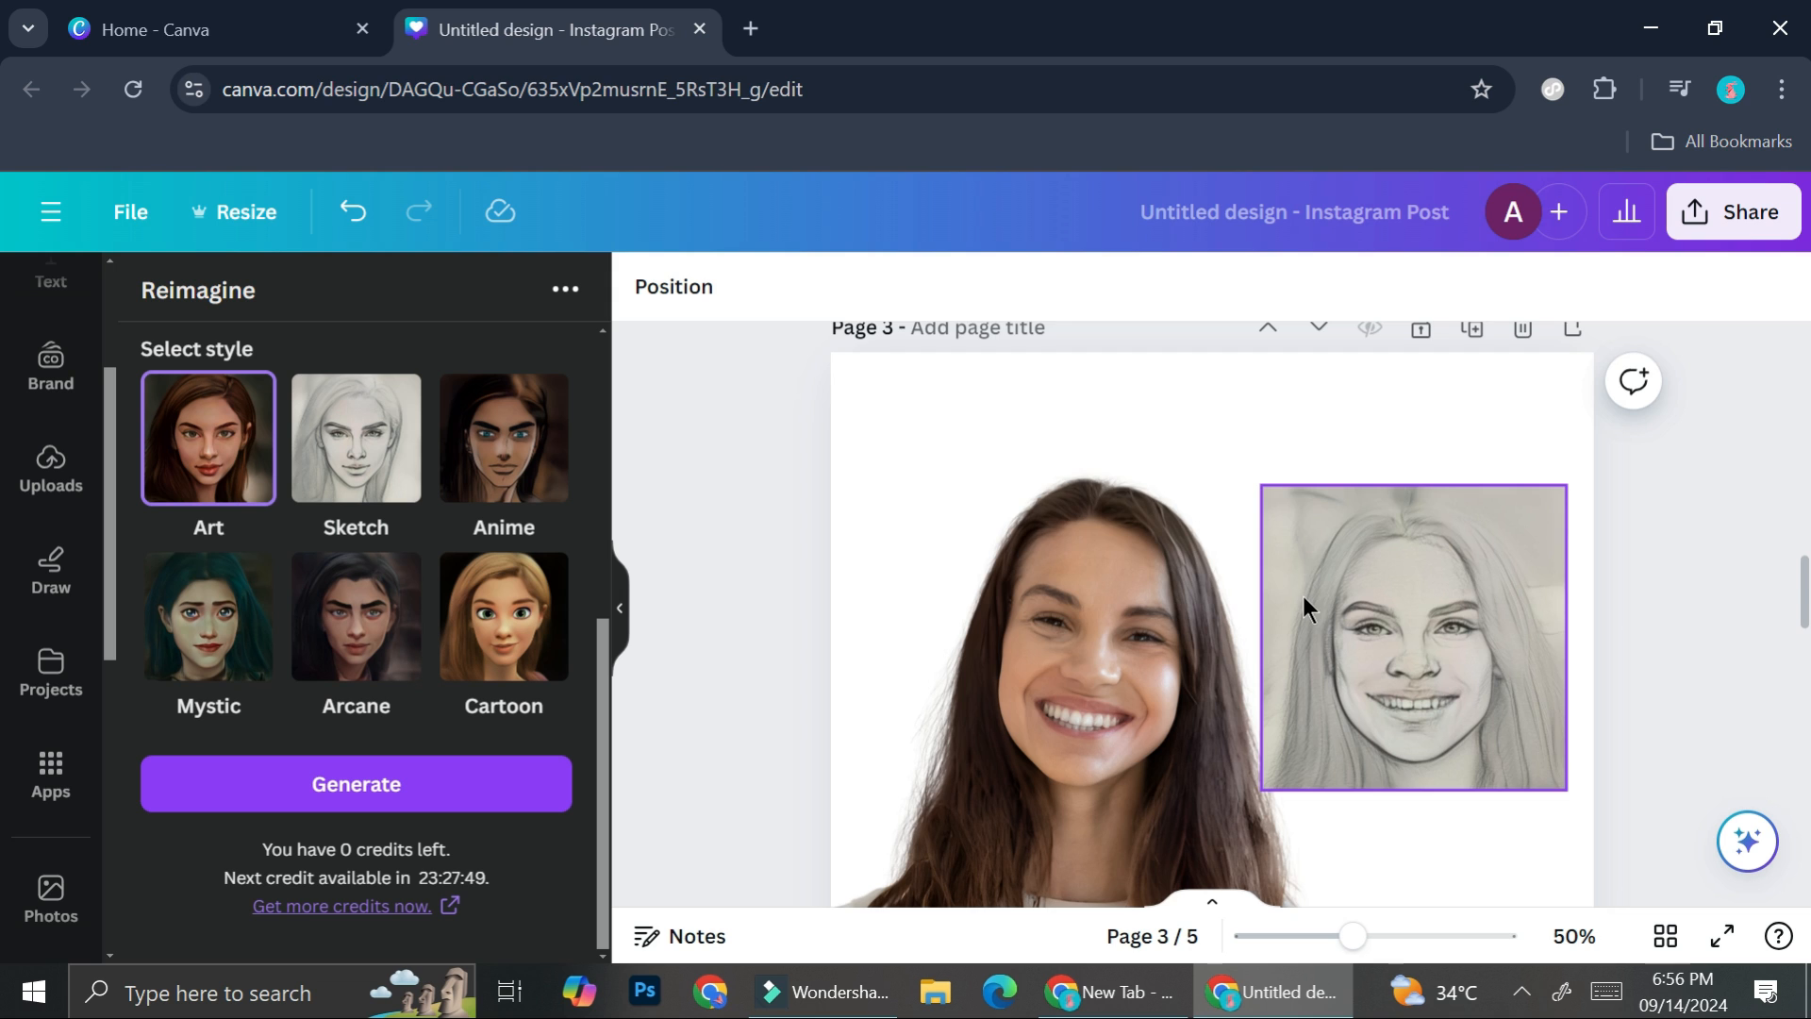
pyautogui.scroll(-3, 1304, 596)
pyautogui.scroll(-3, 937, 654)
pyautogui.scroll(-3, 937, 654)
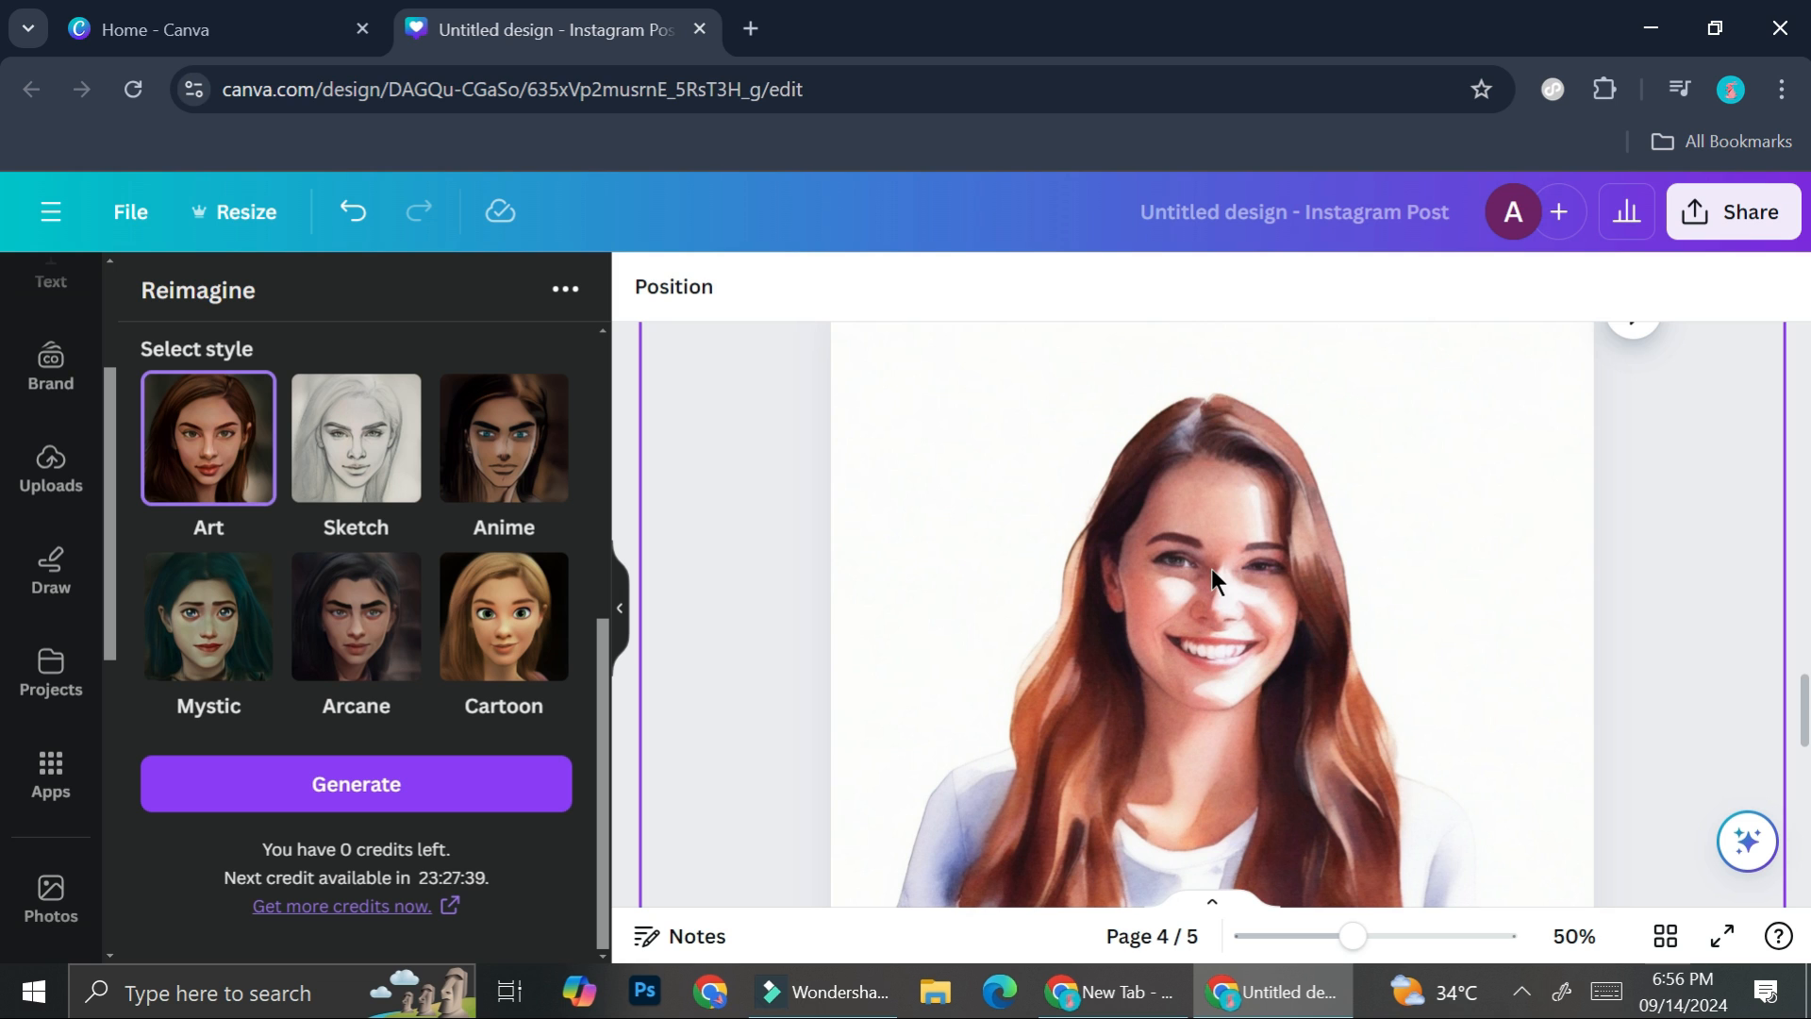
pyautogui.scroll(-5, 1211, 568)
pyautogui.scroll(-5, 1211, 567)
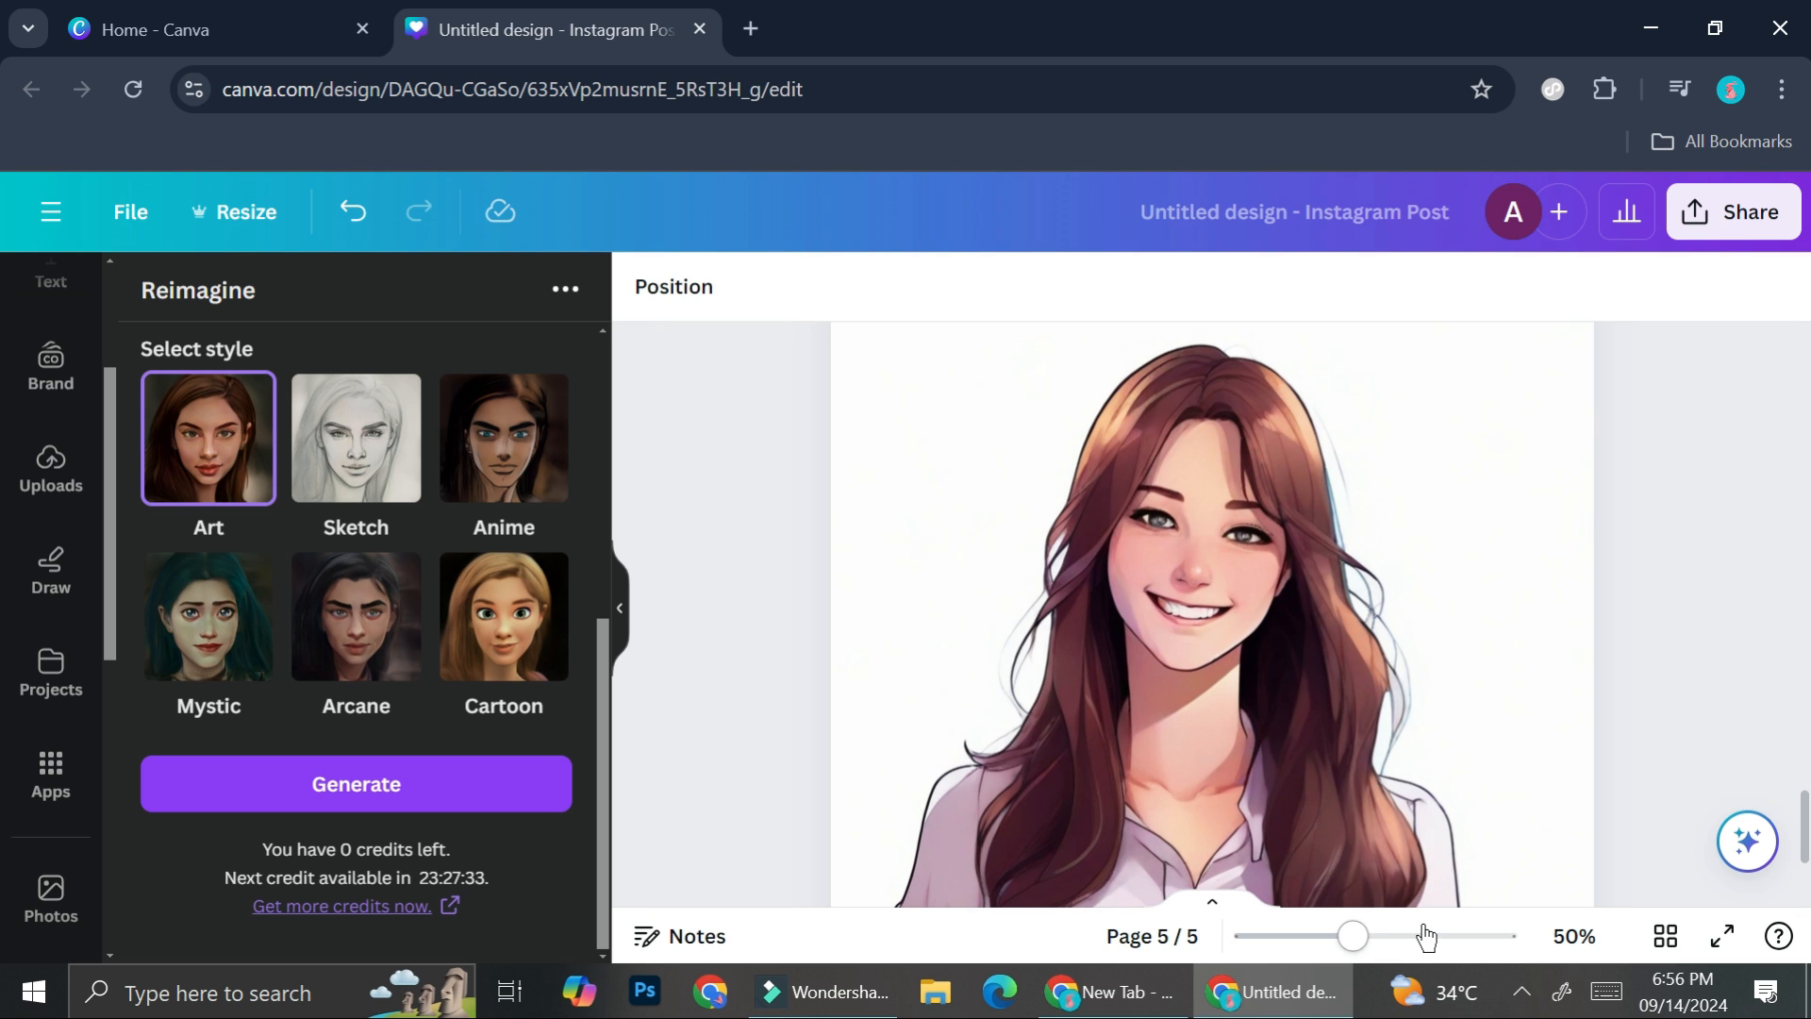
# - Show all pages in a grid overview and open the download settings, keeping PNG as the file type
pyautogui.click(1676, 948)
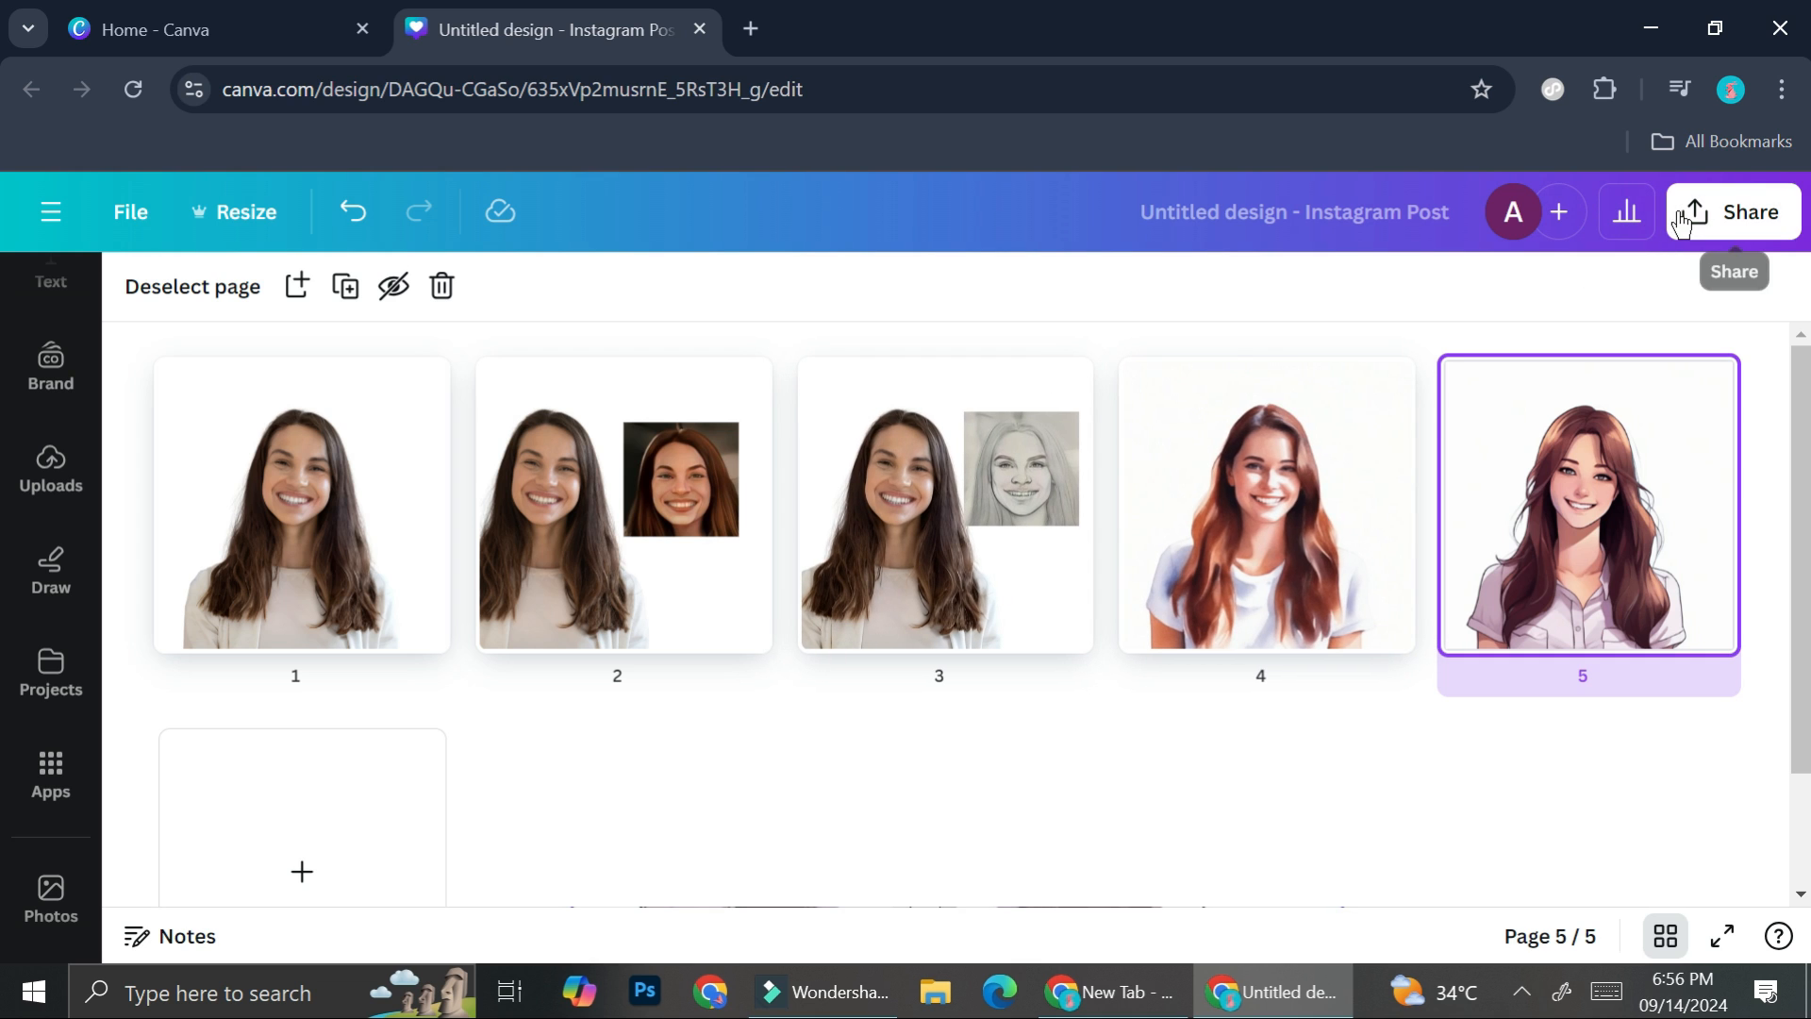
pyautogui.click(1736, 211)
pyautogui.scroll(-2, 1532, 494)
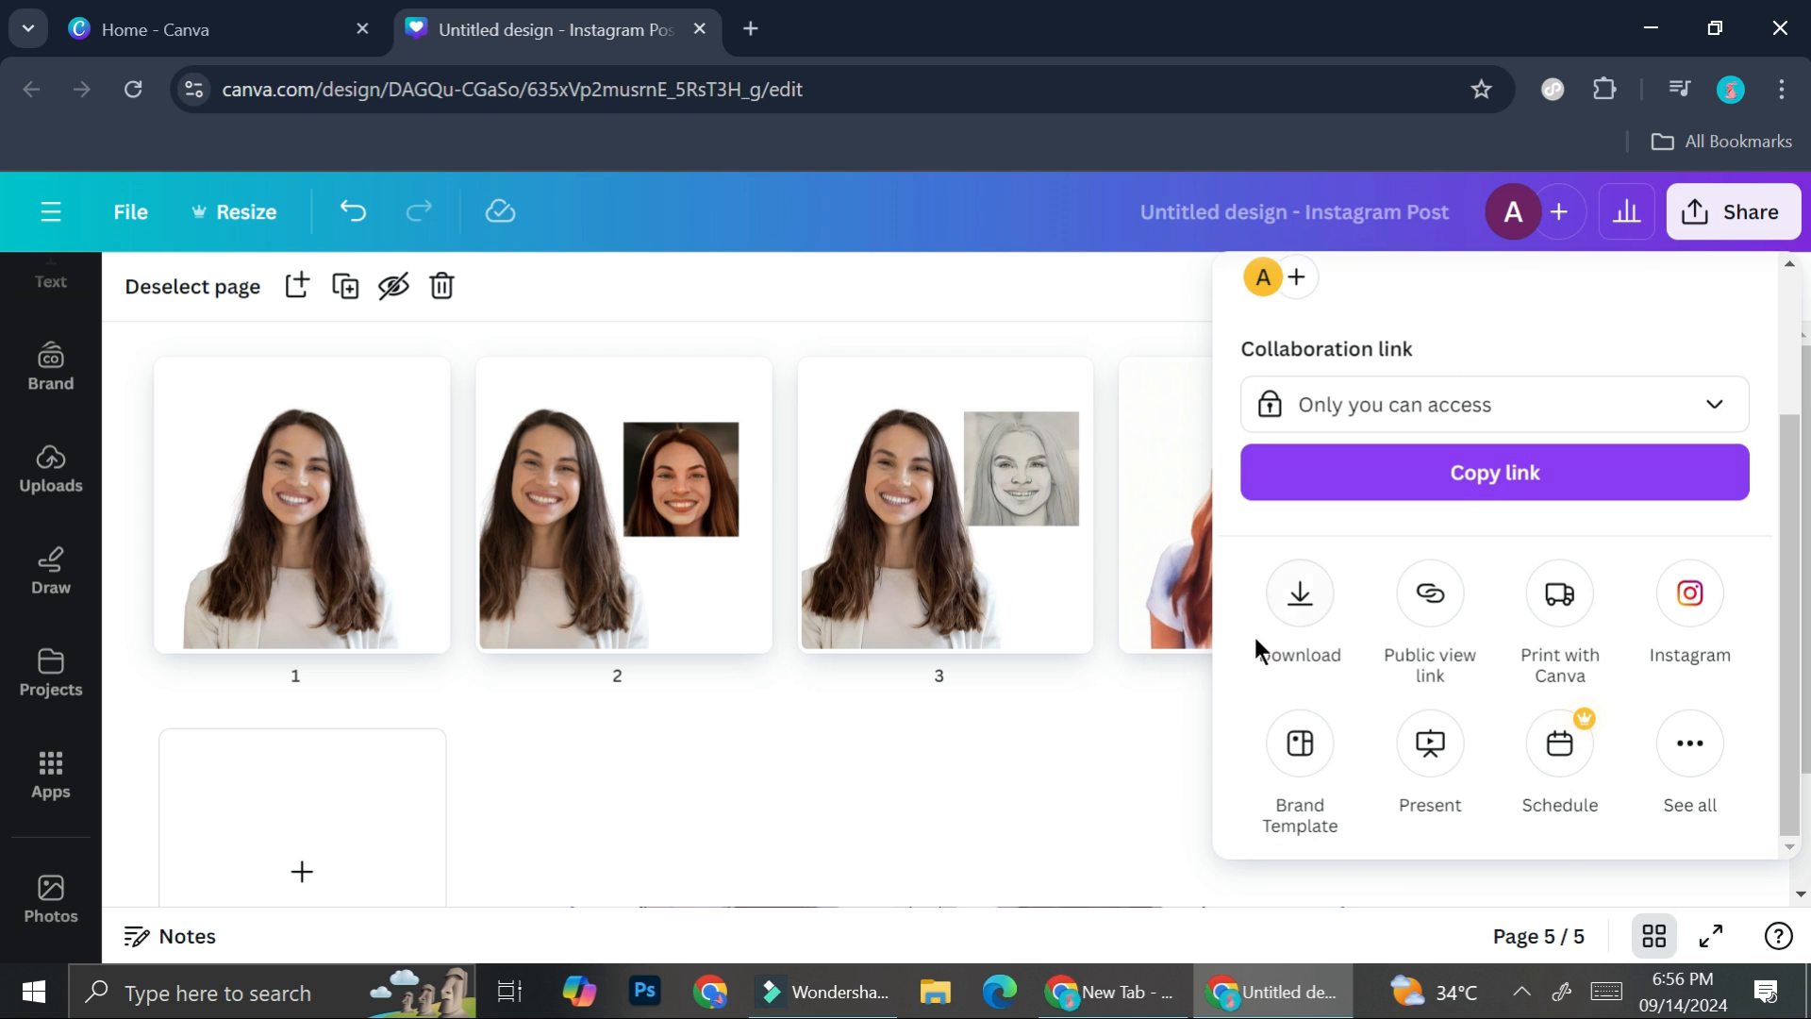
pyautogui.click(1300, 603)
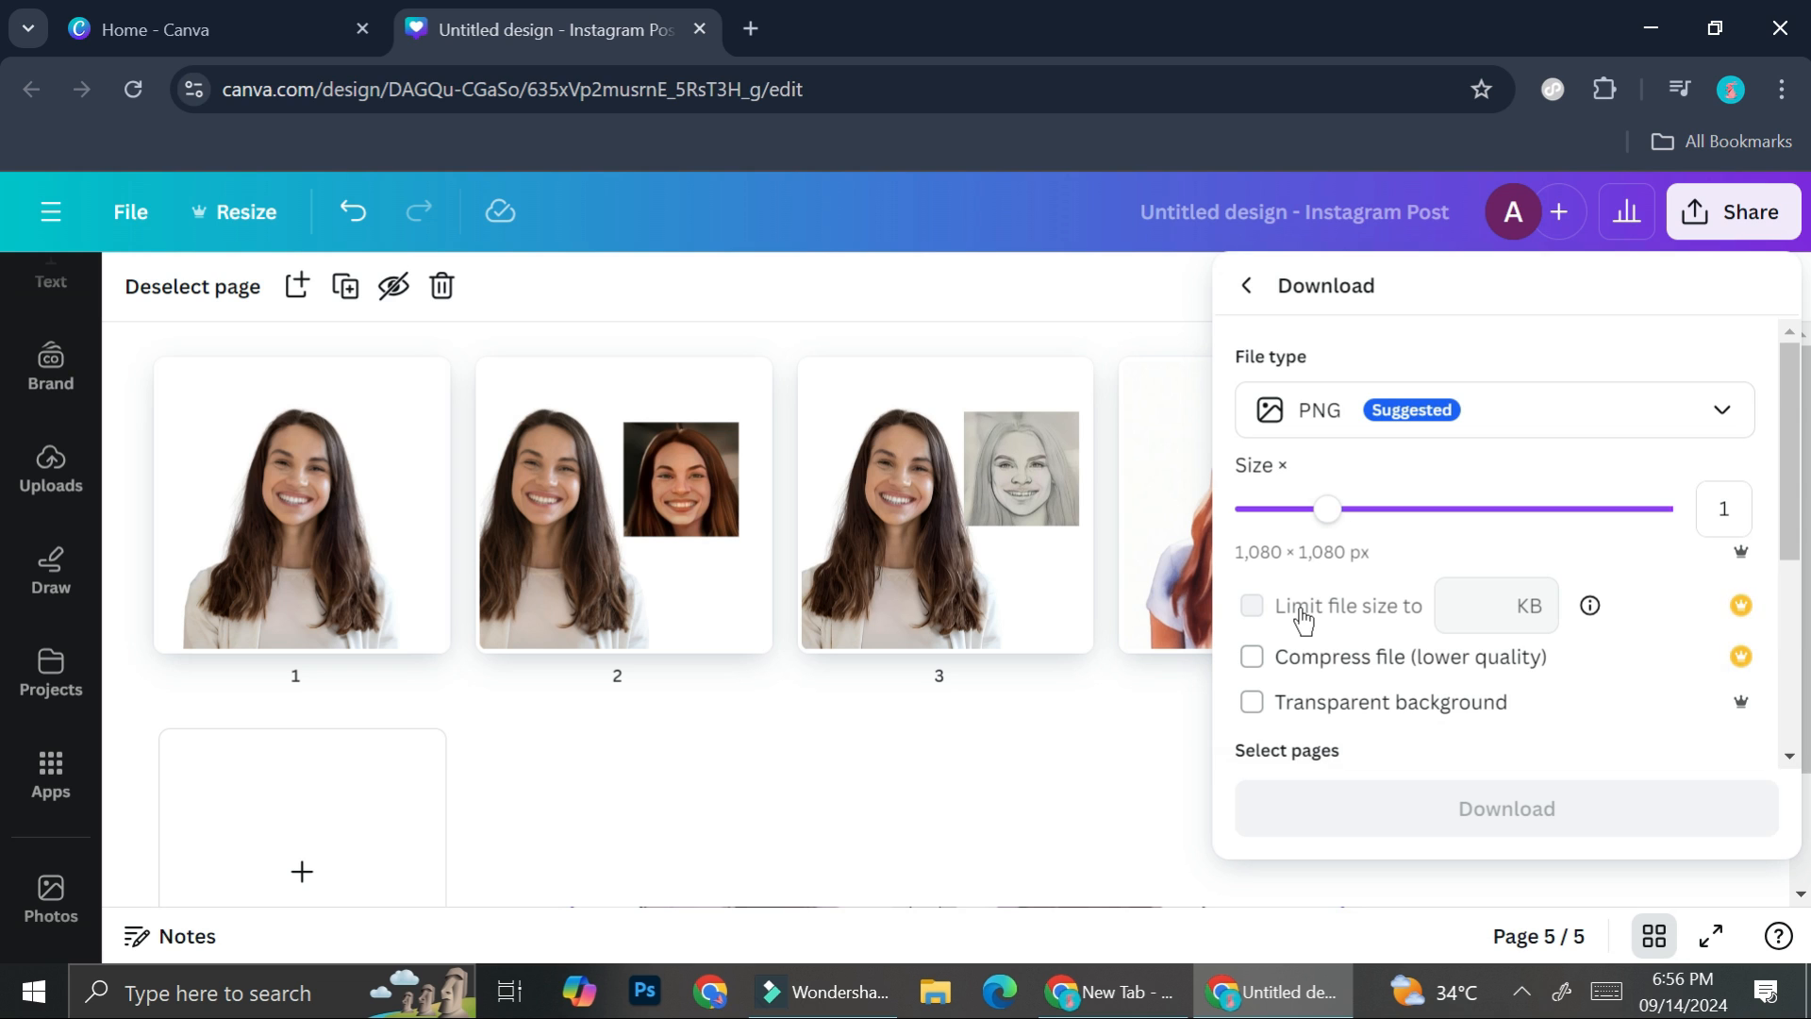
pyautogui.click(1481, 396)
pyautogui.click(1488, 347)
pyautogui.click(1471, 410)
pyautogui.click(1557, 320)
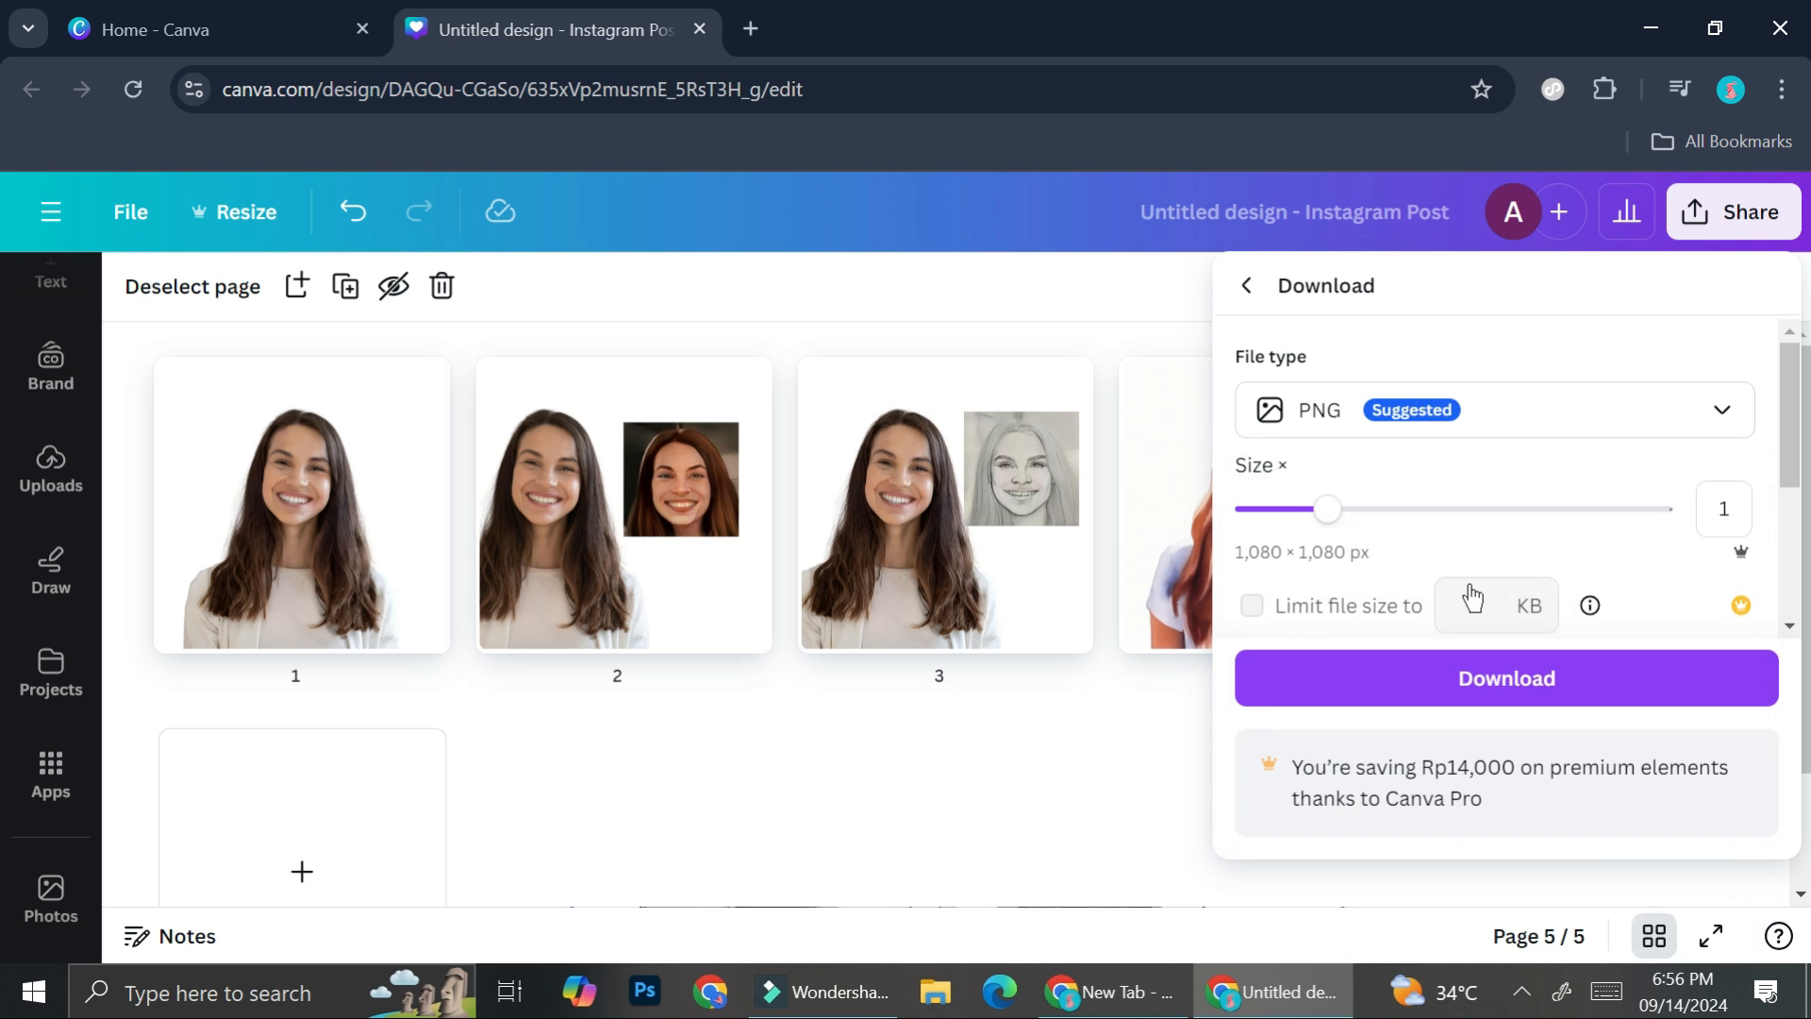
# - Open the download's page selection and clear the choice of all pages
pyautogui.scroll(-2, 1467, 594)
pyautogui.click(1392, 593)
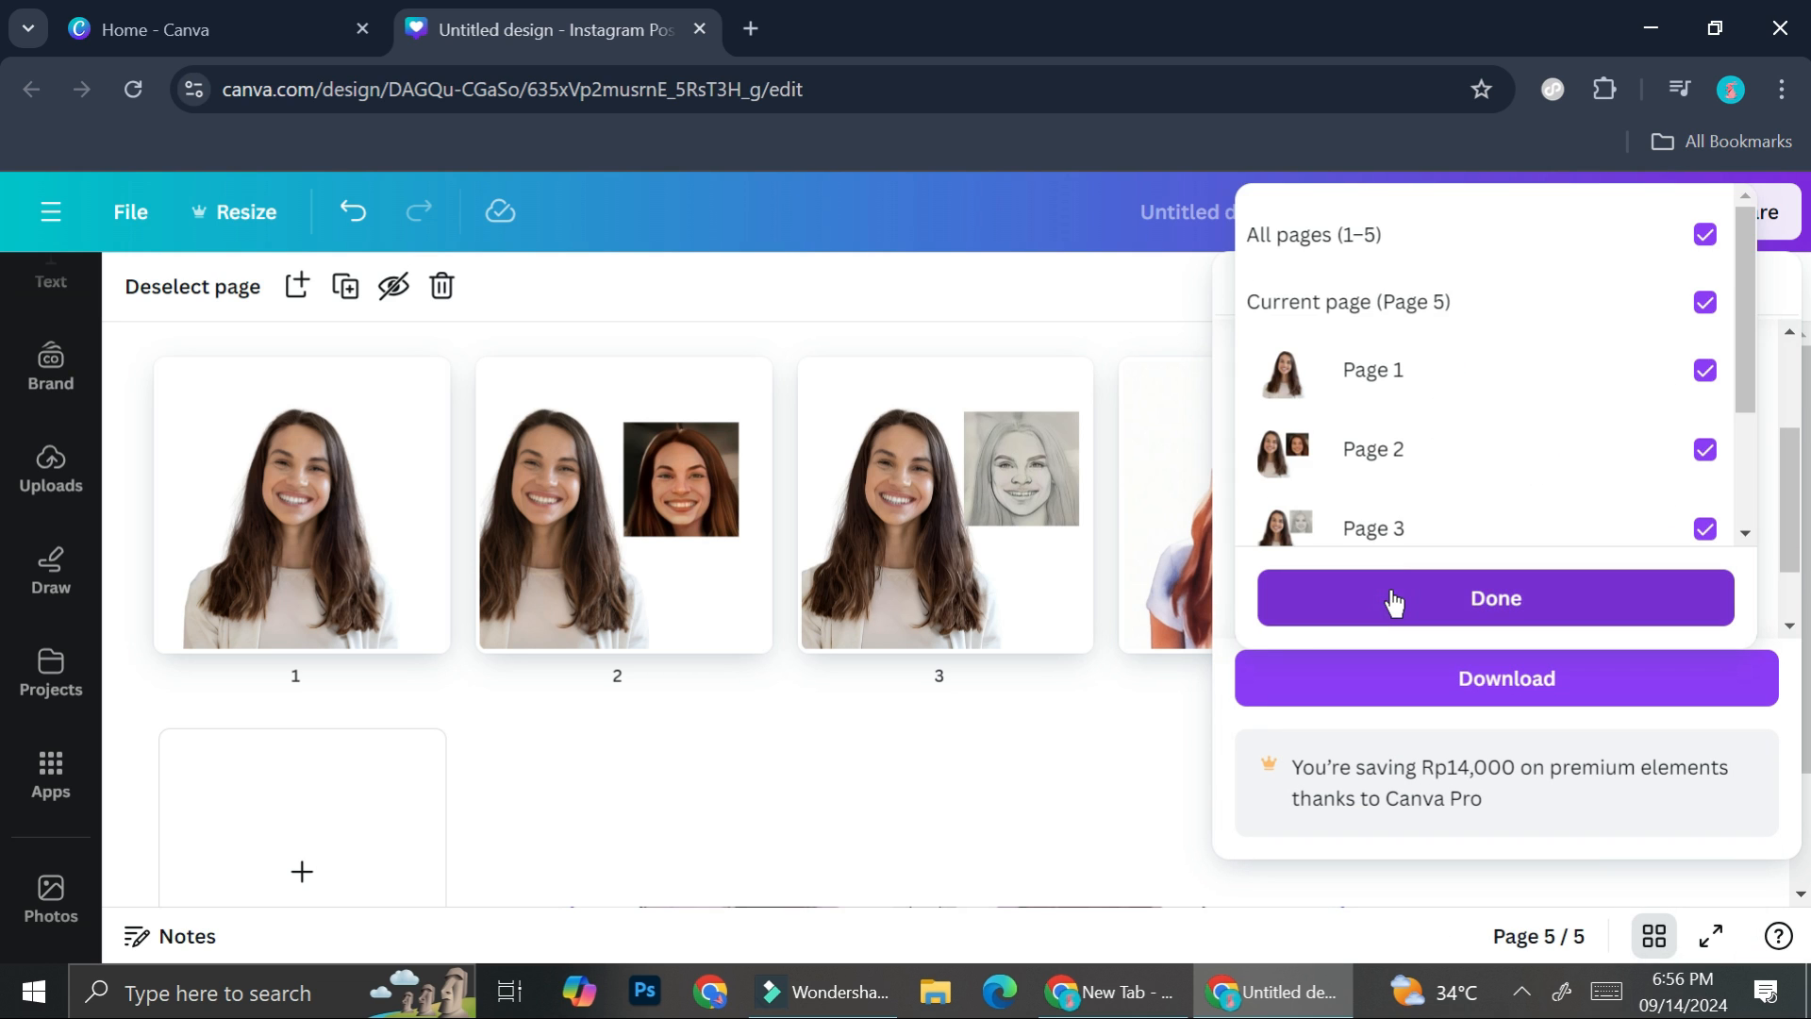
pyautogui.scroll(-2, 1435, 355)
pyautogui.scroll(3, 1435, 360)
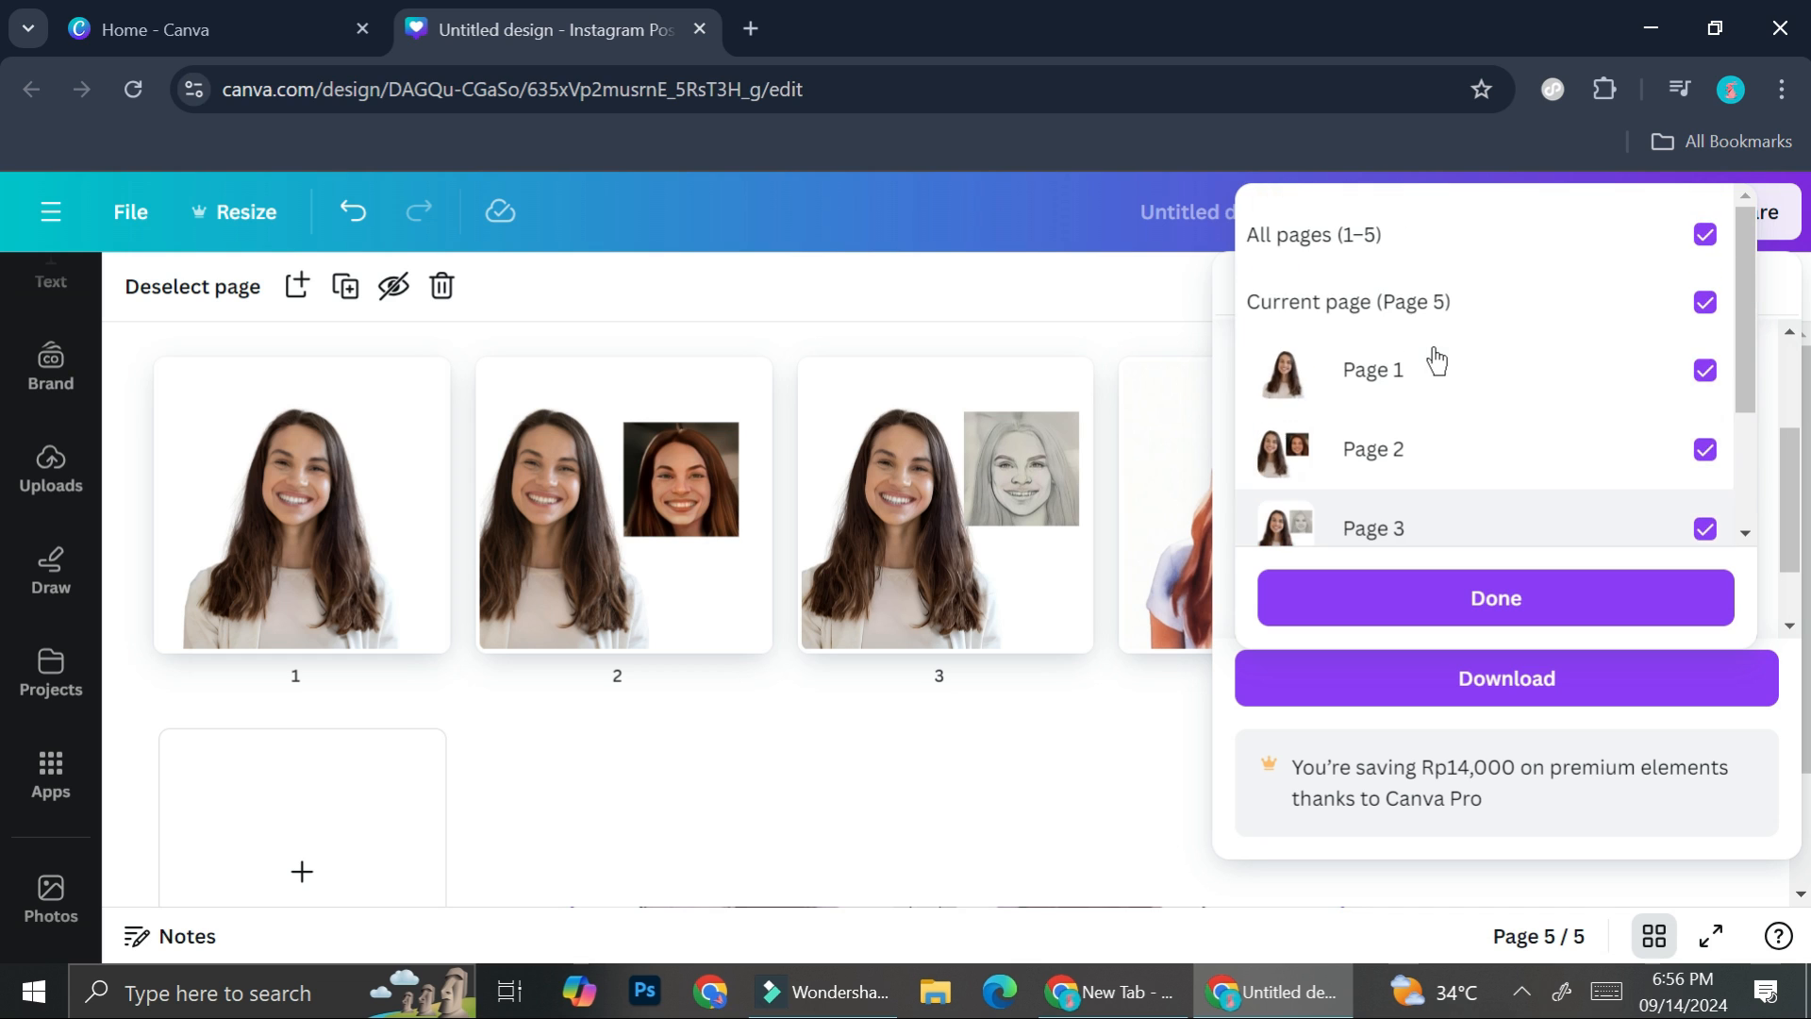
pyautogui.click(1705, 234)
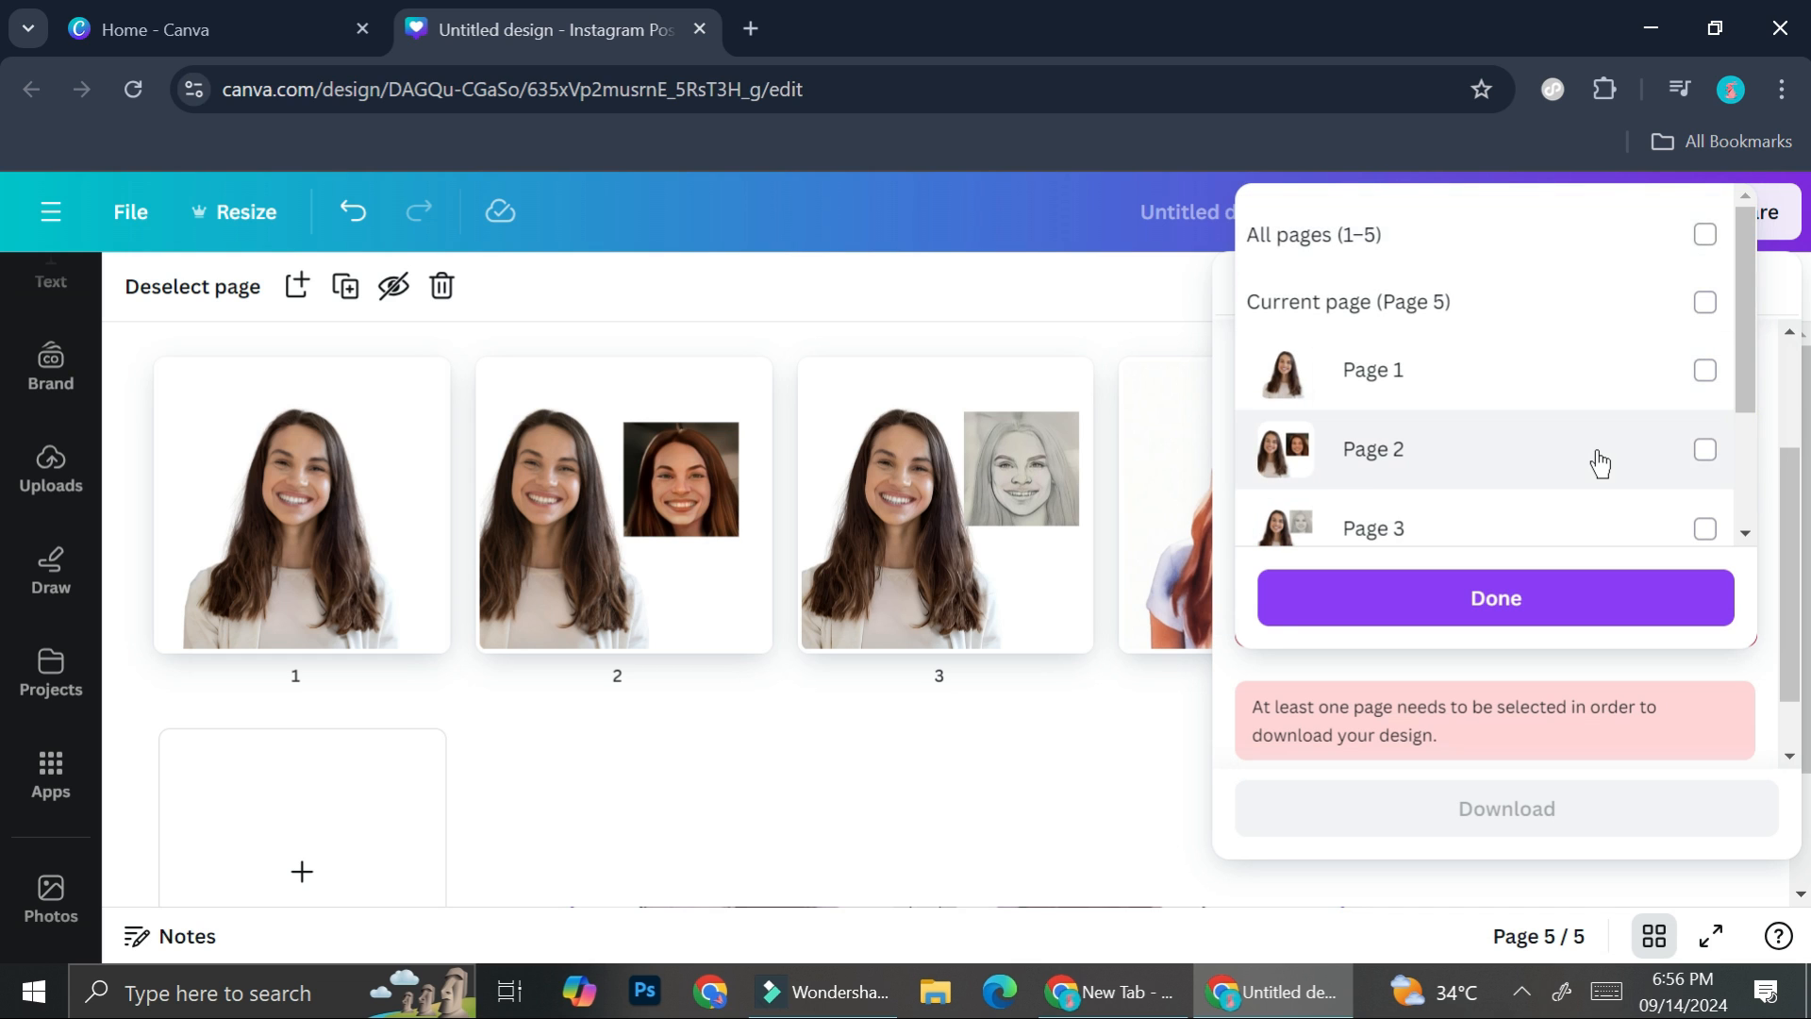
# - Choose only page 4 with the painted portrait and download it as a PNG
pyautogui.scroll(-1, 1594, 461)
pyautogui.click(1552, 466)
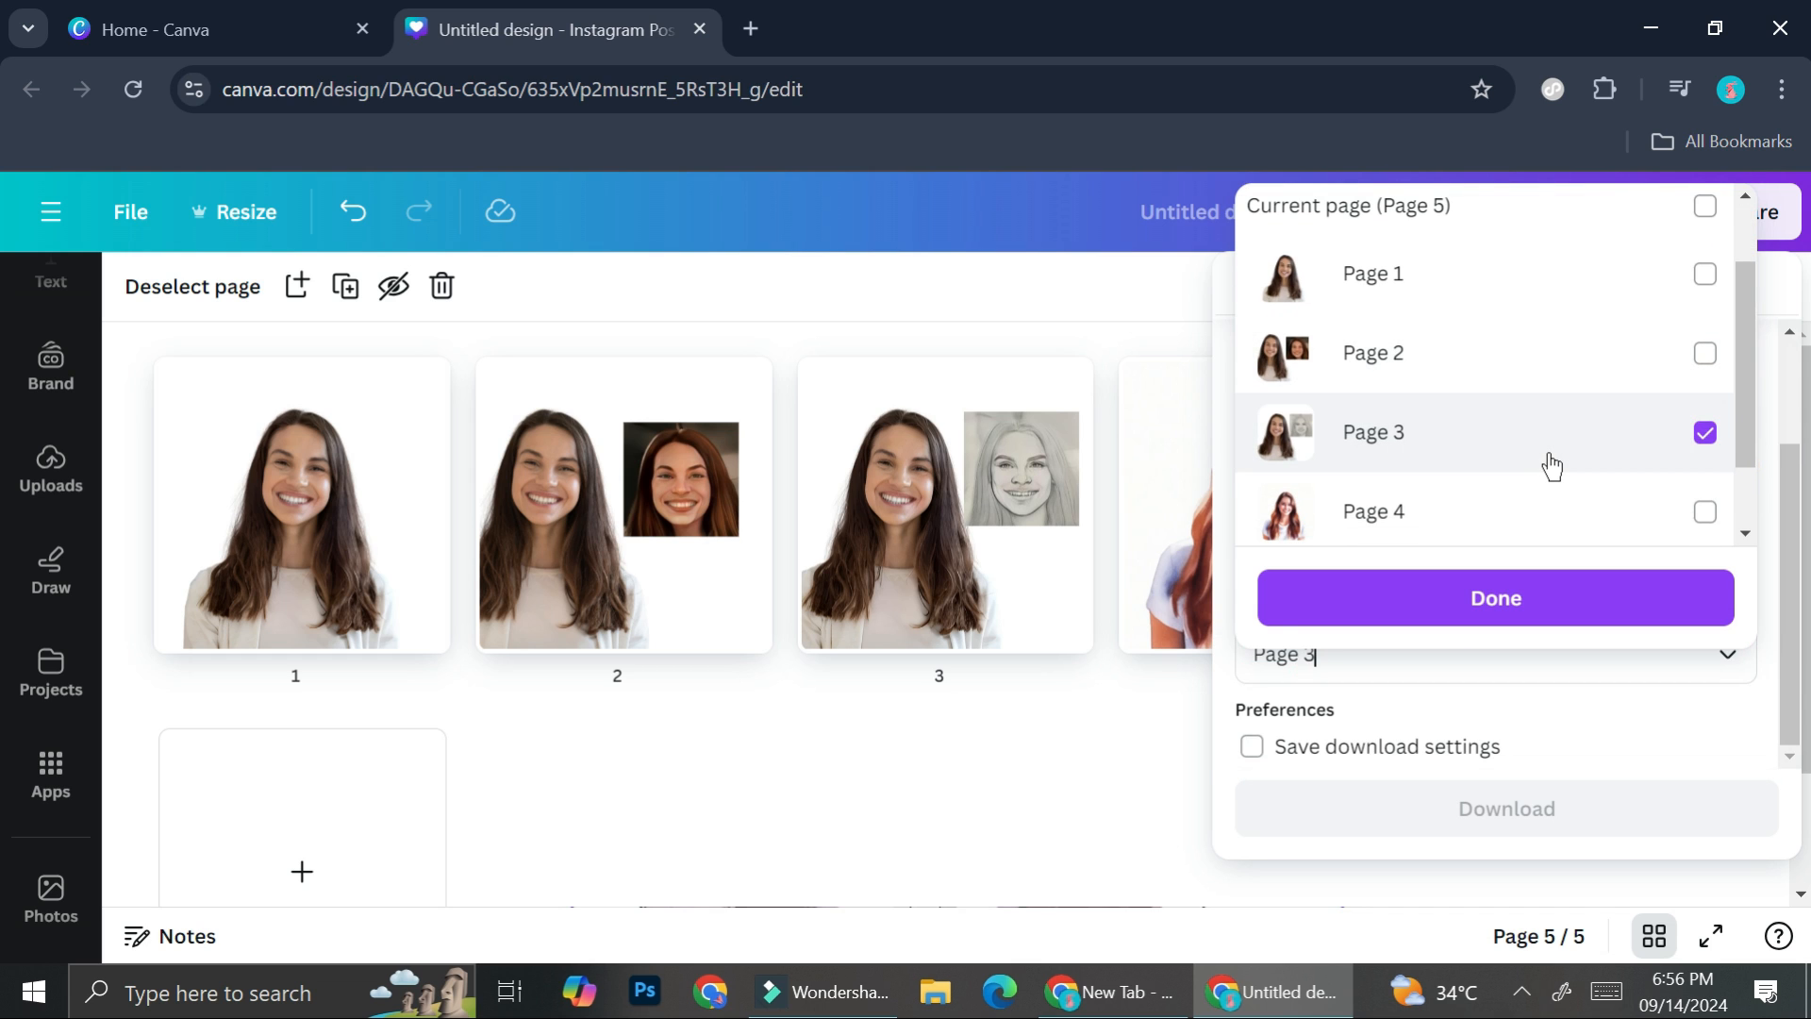
pyautogui.click(1537, 521)
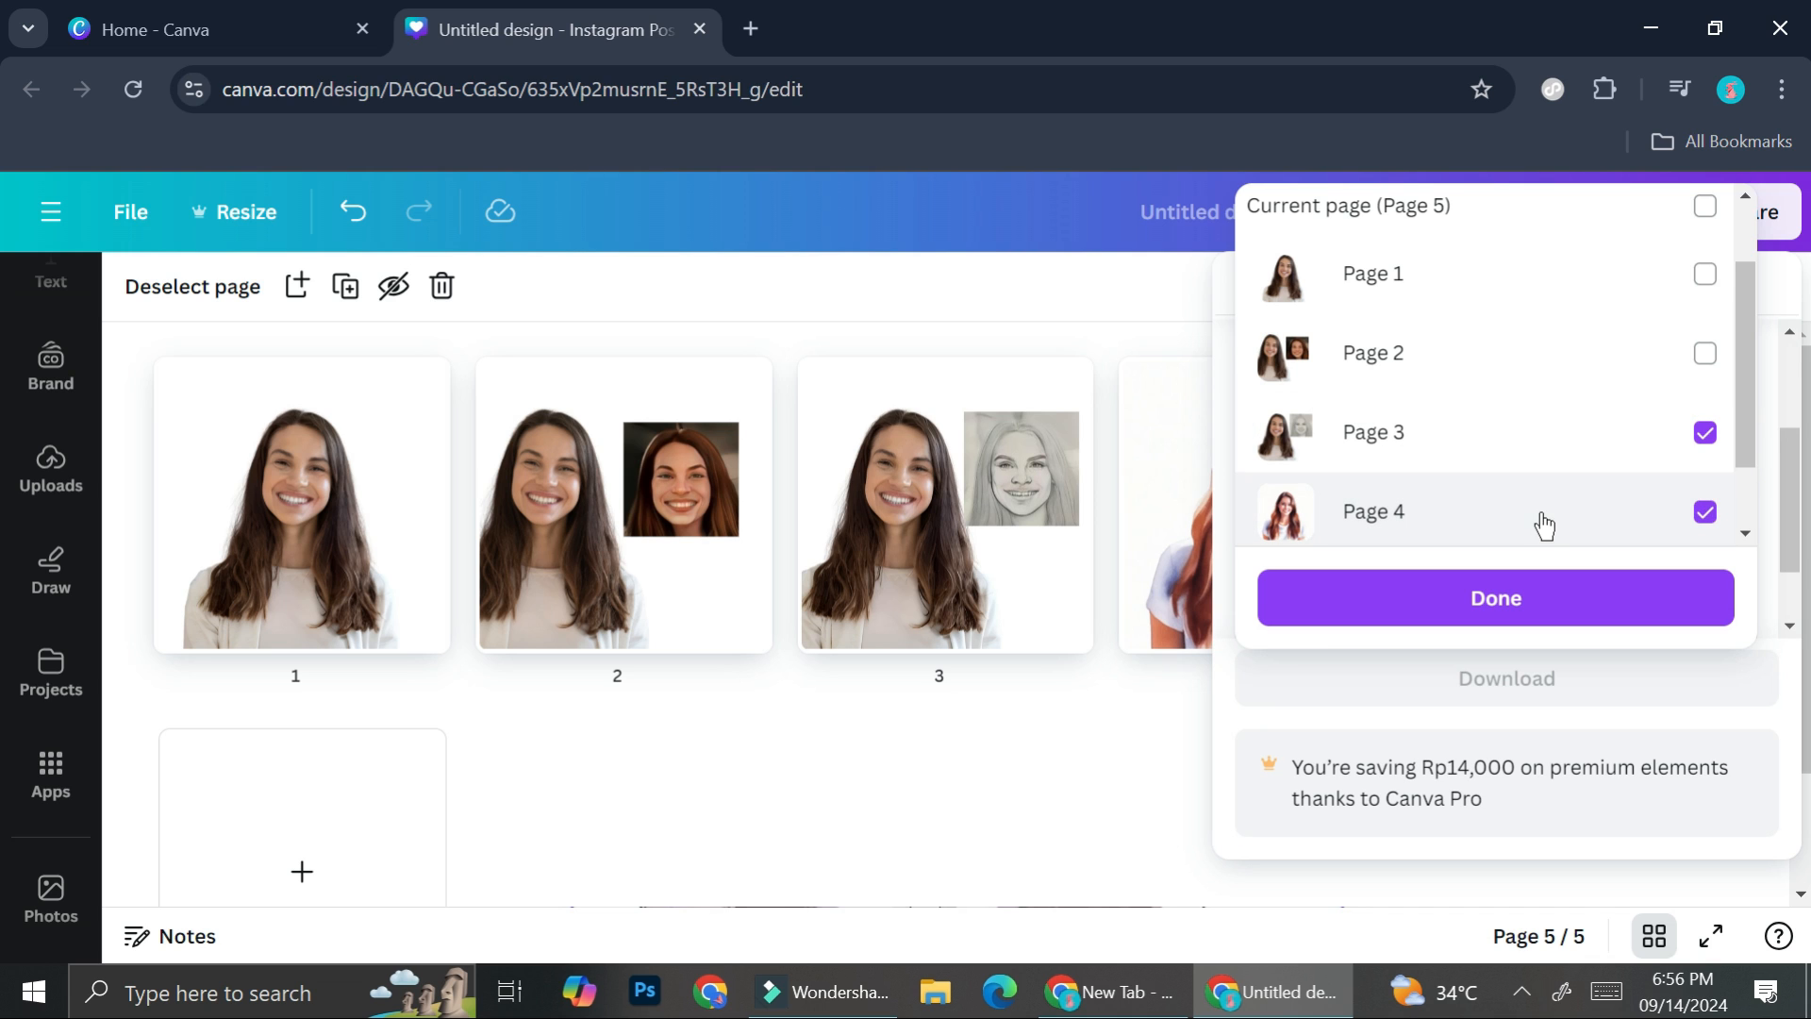
pyautogui.click(1704, 439)
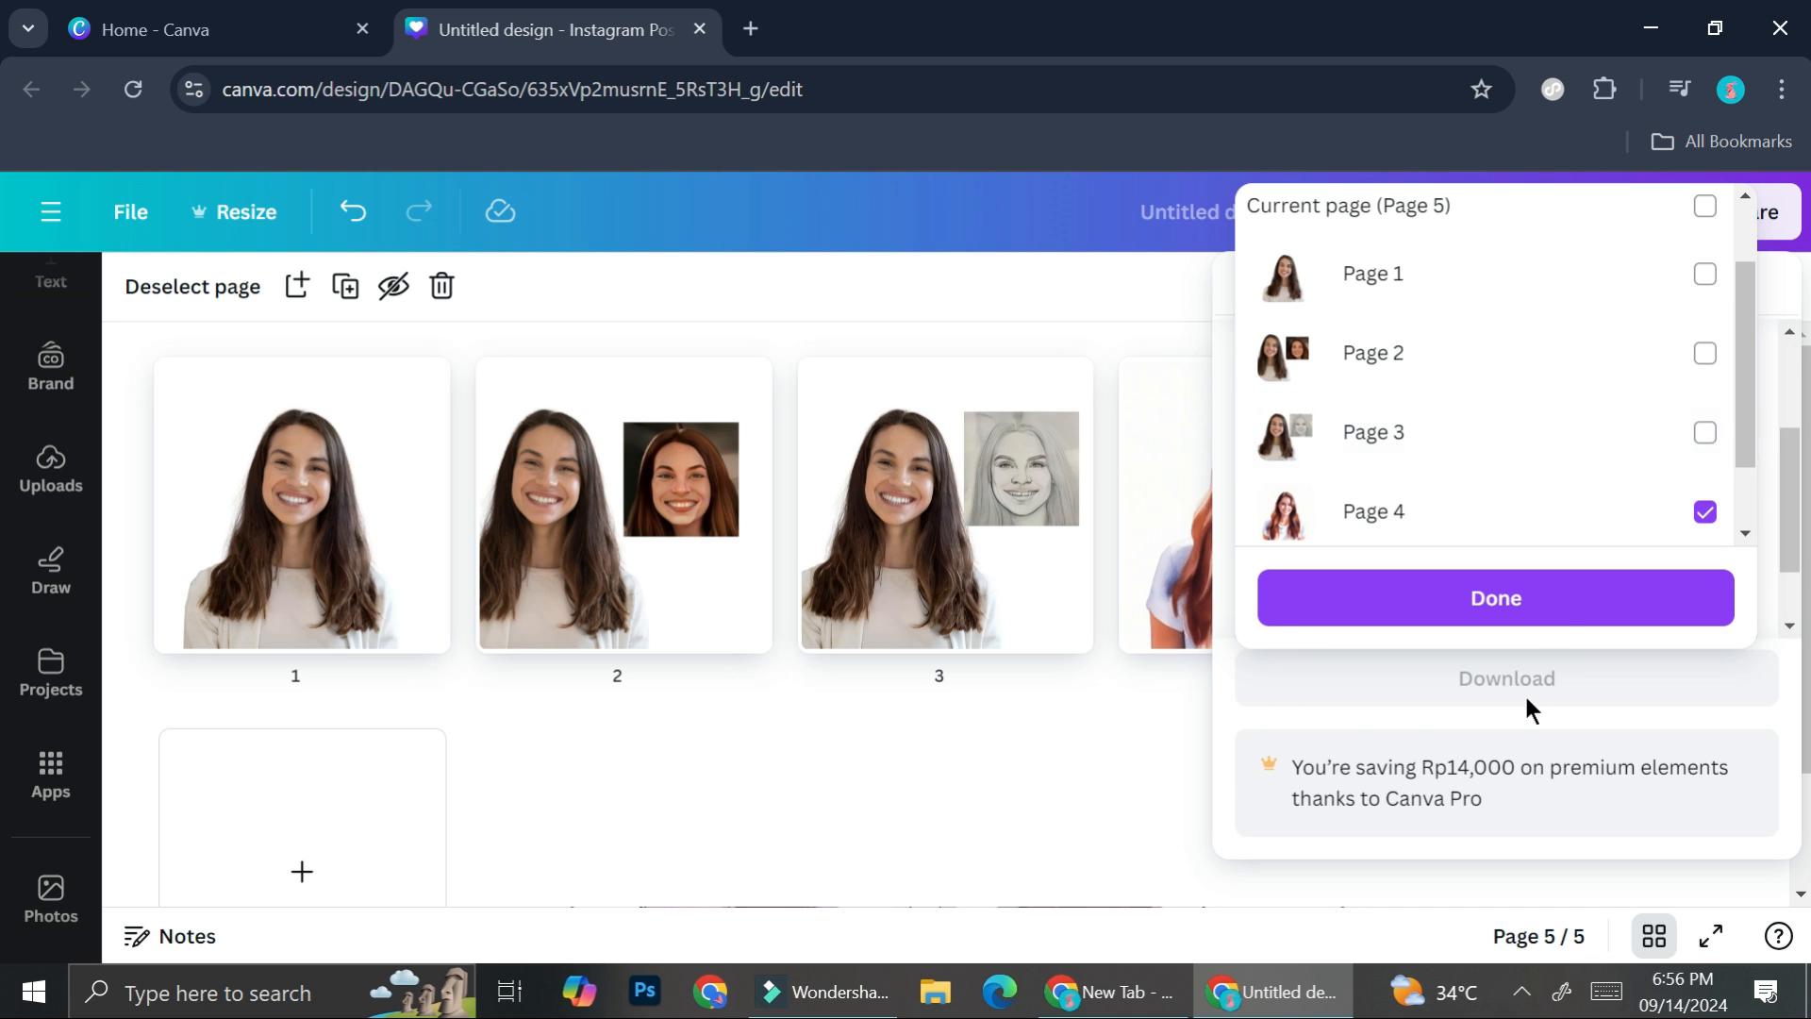
pyautogui.click(1569, 634)
pyautogui.click(1500, 807)
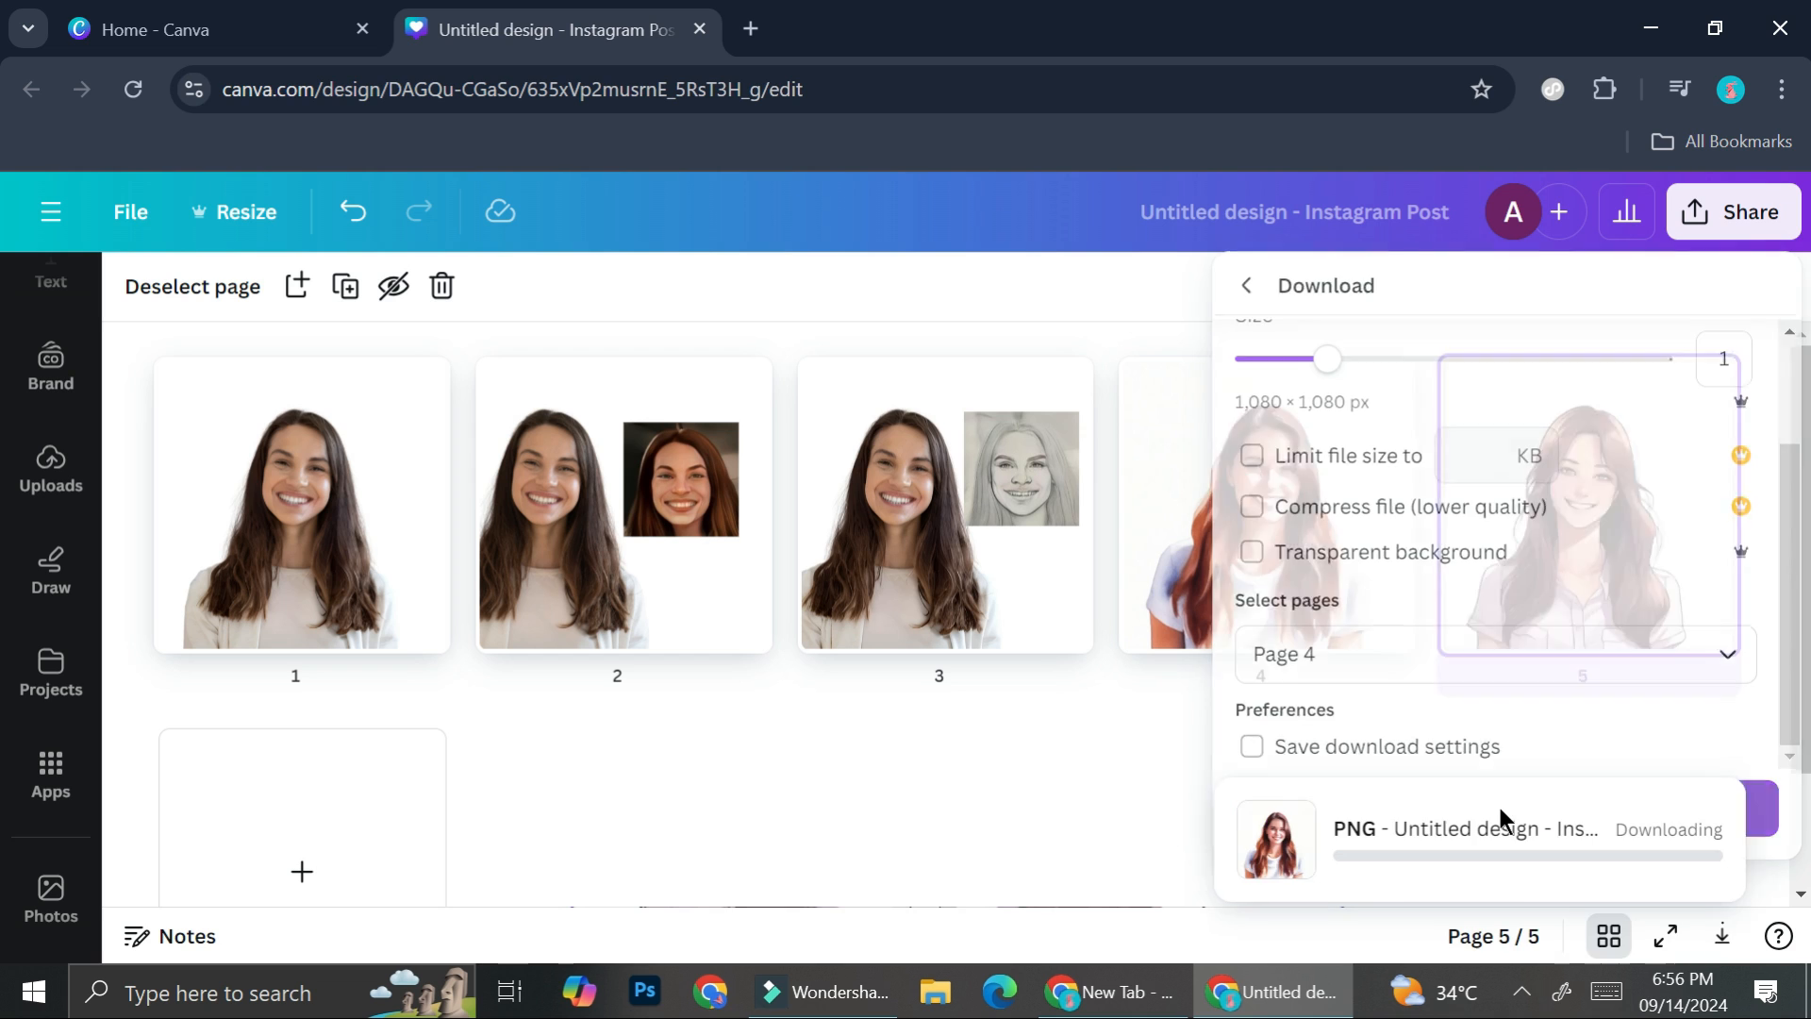